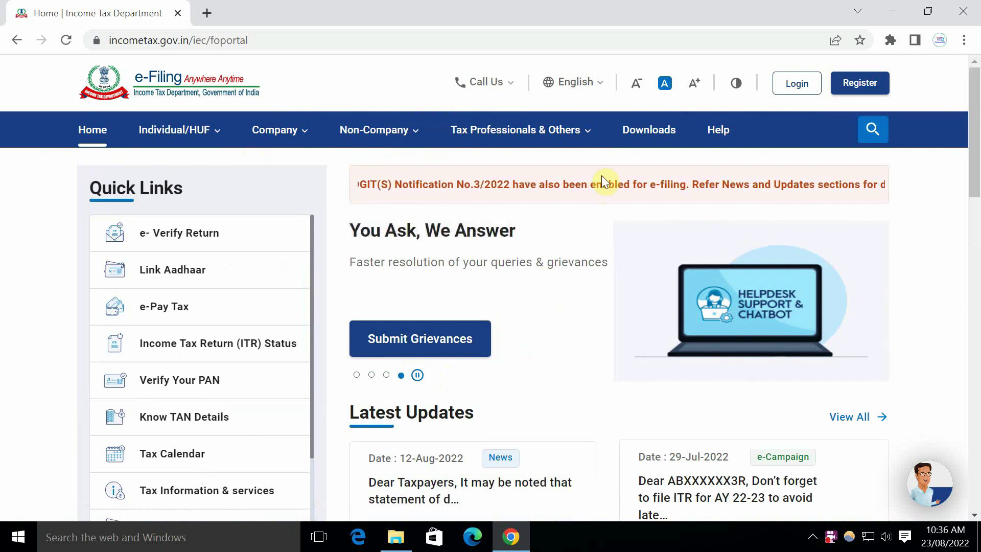
Step: Download the ITR 5 Windows utility for assessment year 2022-23 from the portal's income tax return downloads
scroll(483, 289, "down", 4)
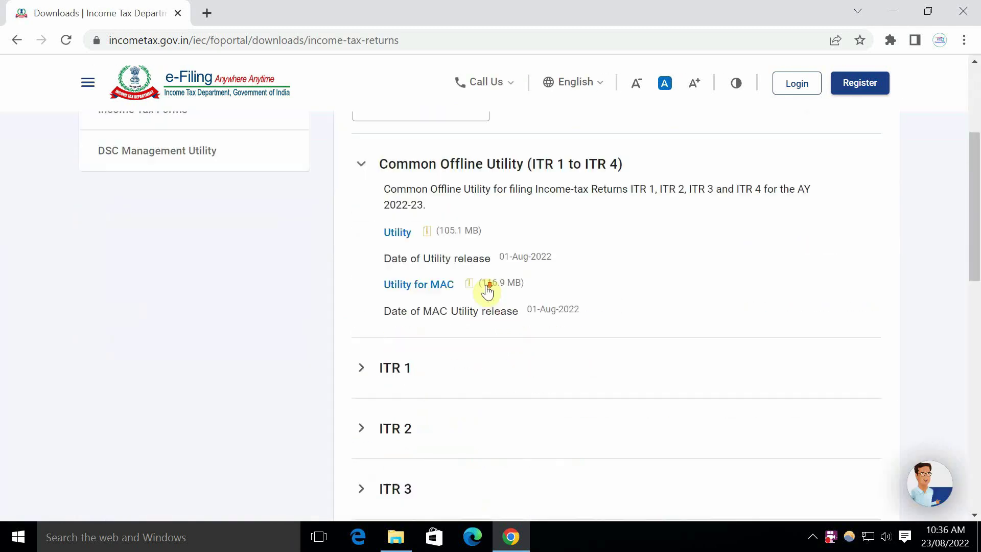
scroll(485, 289, "up", 2)
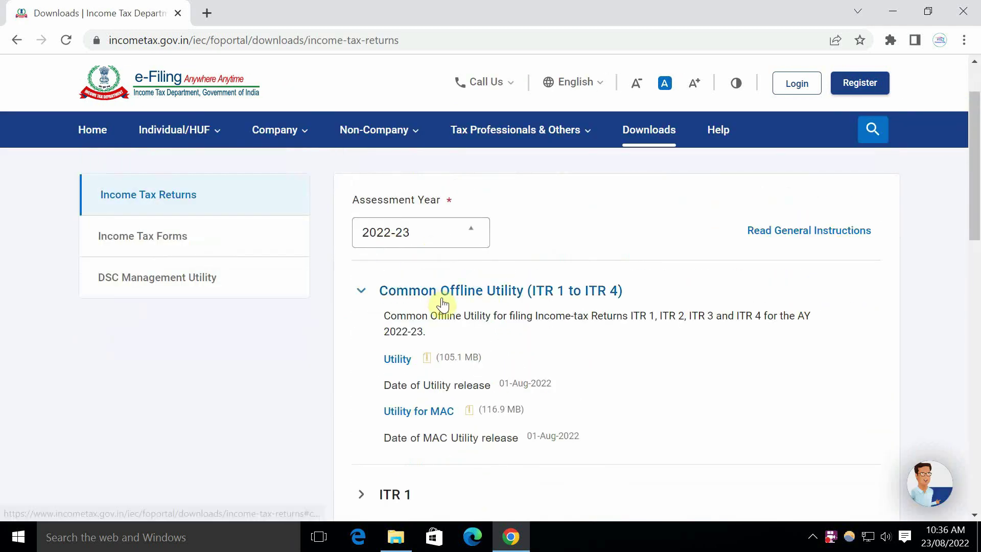
scroll(465, 347, "down", 5)
scroll(470, 363, "down", 1)
left_click(407, 428)
left_click(391, 187)
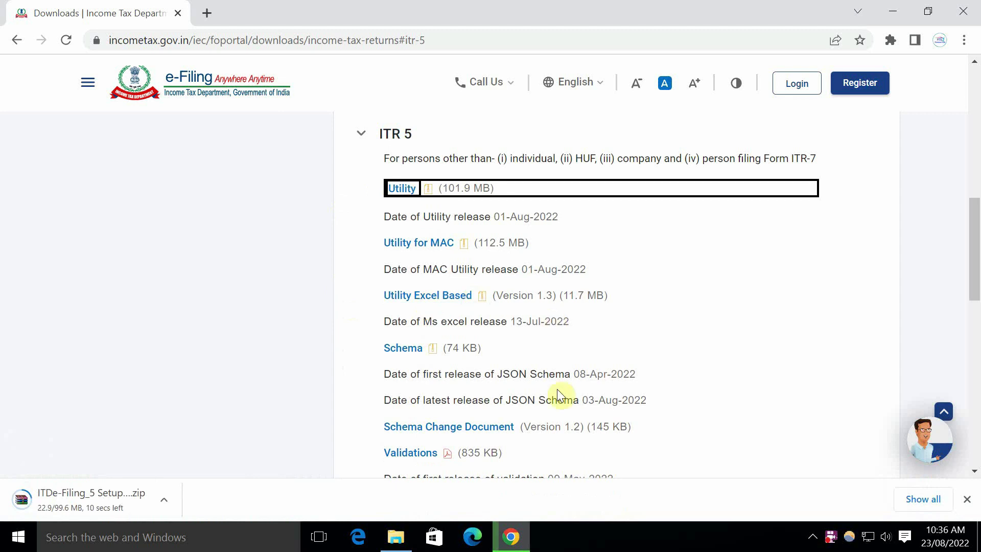
Step: Switch to File Explorer and run the ITDe-Filing_5 Setup 1.1.4 application from its extracted folder in Aug 2022 as administrator
left_click(405, 541)
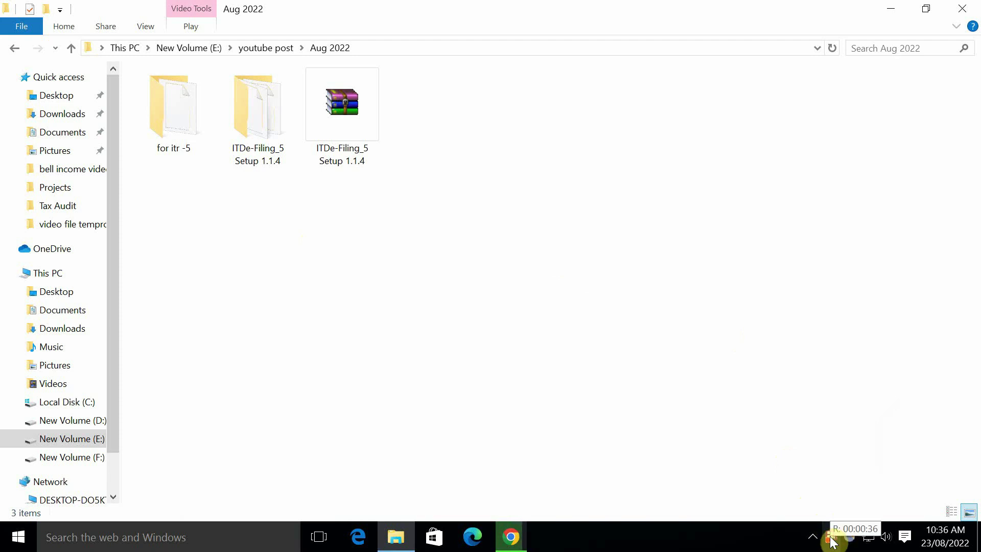
double_click(200, 131)
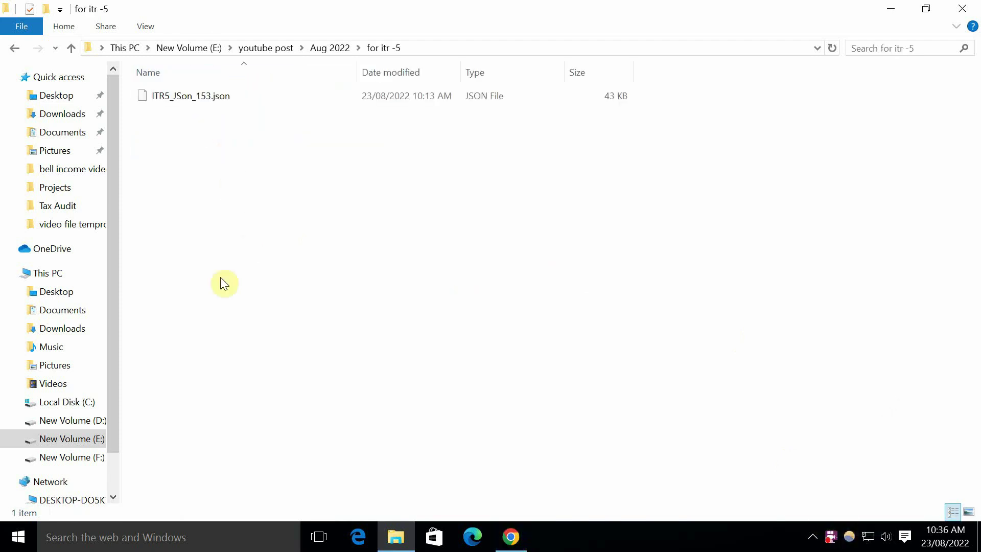
left_click(18, 49)
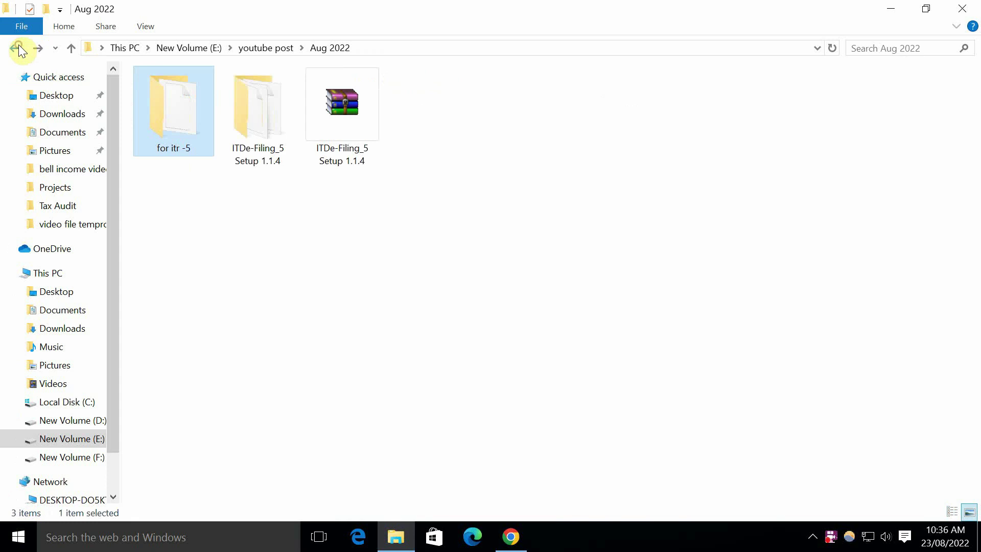
double_click(256, 105)
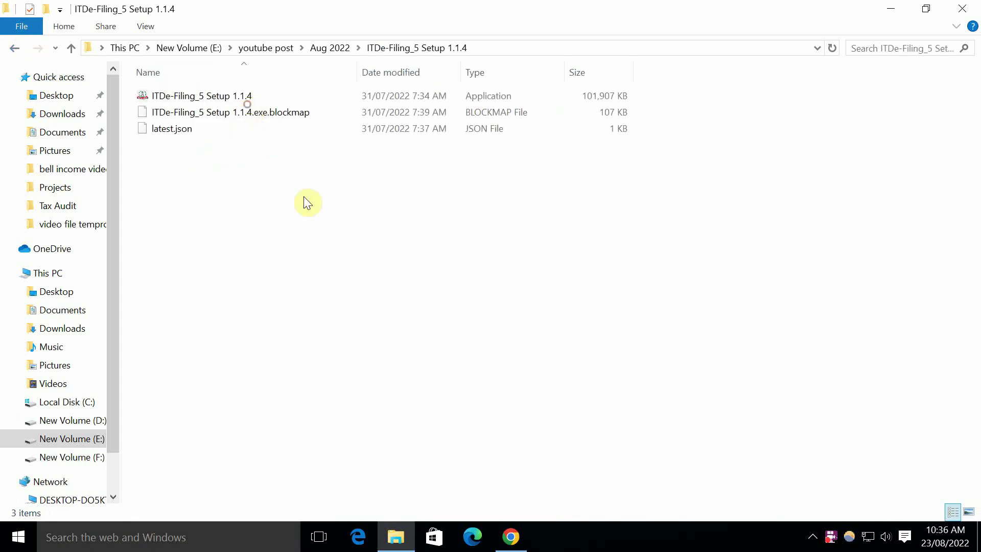
left_click(221, 97)
right_click(222, 98)
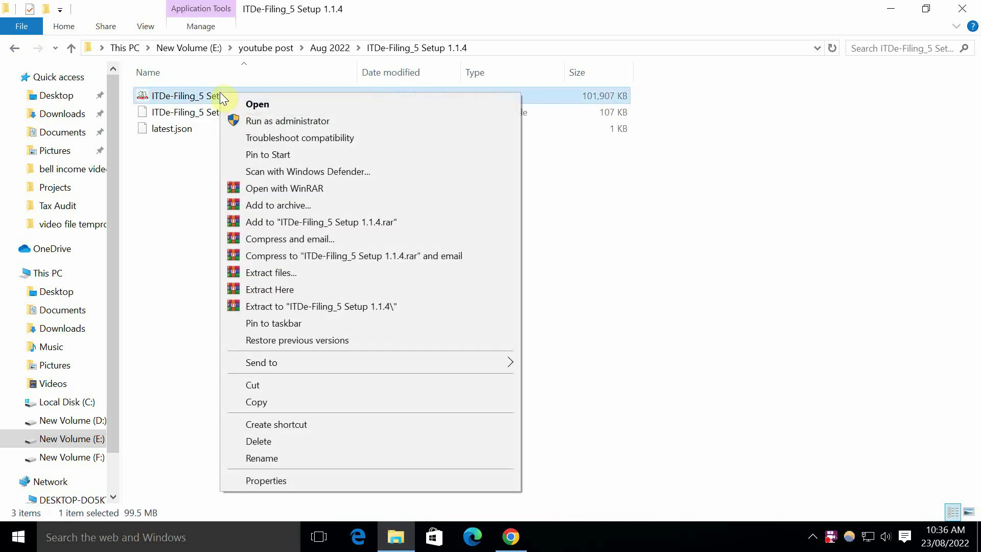
left_click(268, 121)
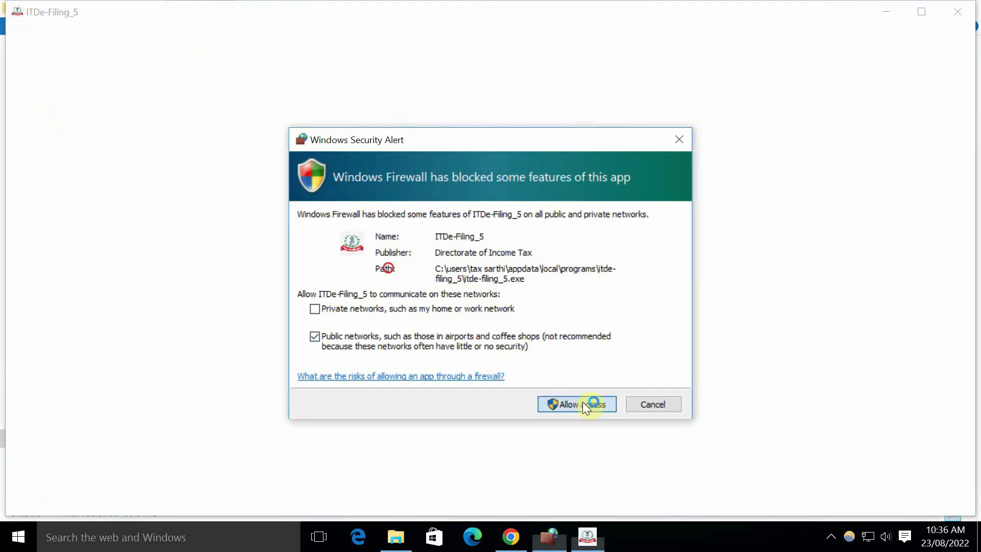
Step: Allow ITDe-Filing_5 firewall access on public networks and start filing the return for A.Y. 2022-23
left_click(571, 405)
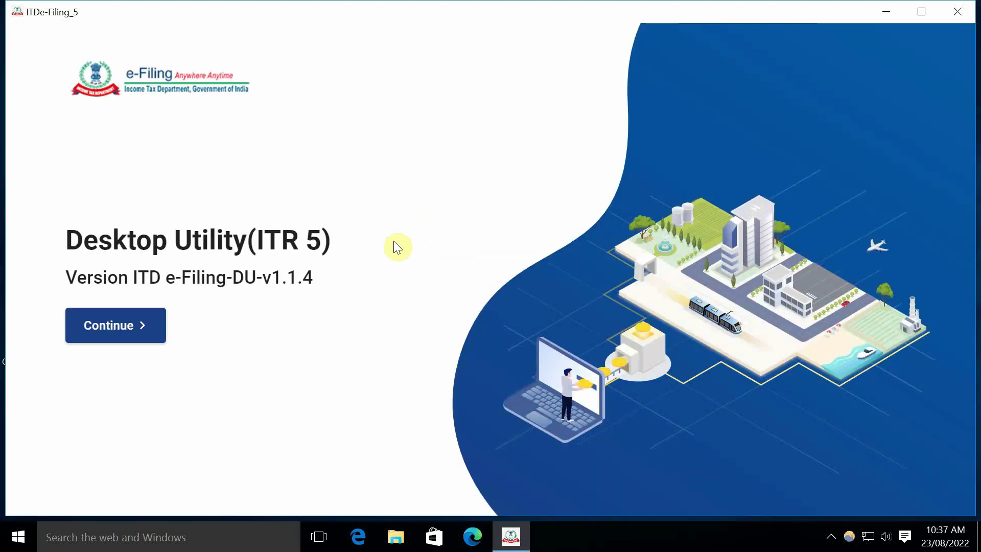
left_click(113, 338)
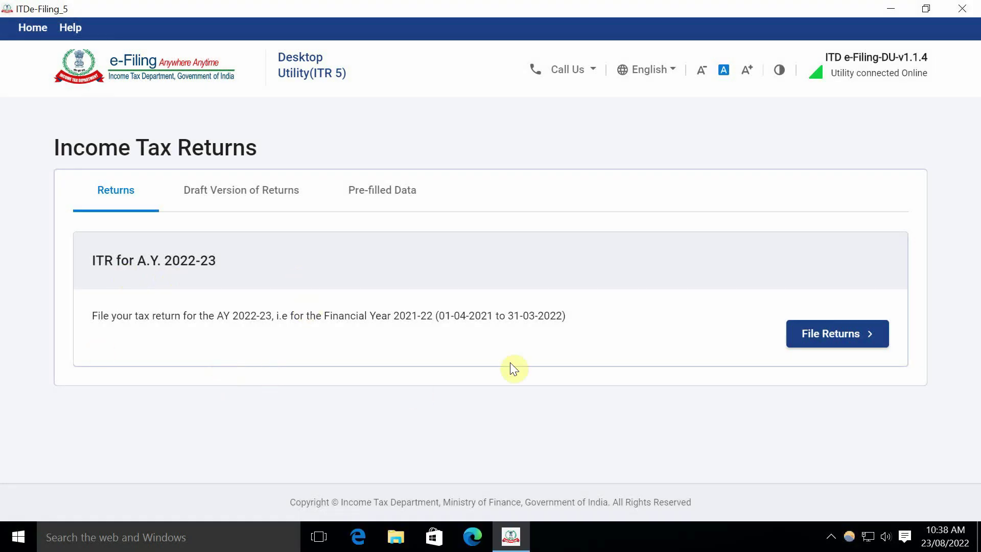
left_click(825, 334)
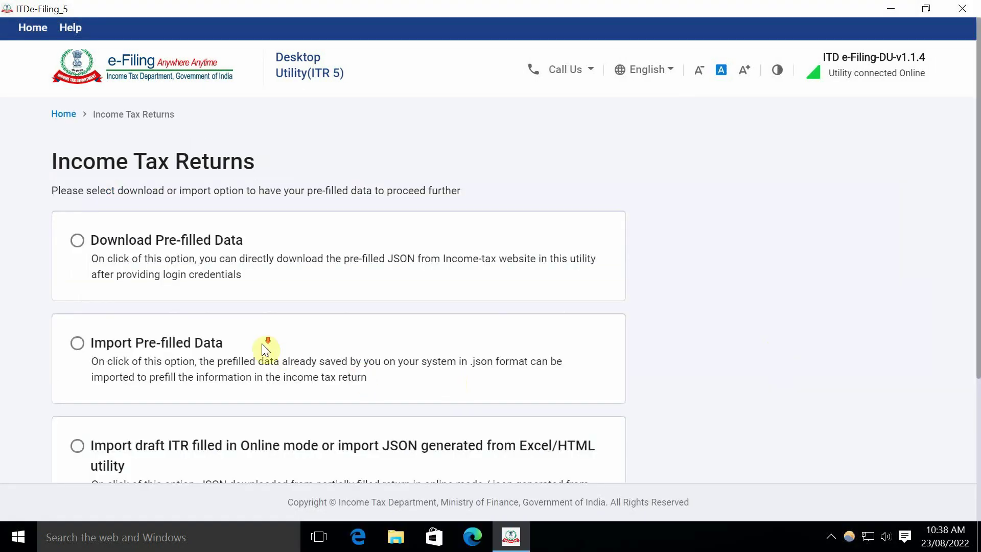
Step: Choose to import a draft ITR filled in online mode or JSON generated from the Excel/HTML utility, and continue
scroll(261, 345, "down", 4)
scroll(261, 347, "up", 3)
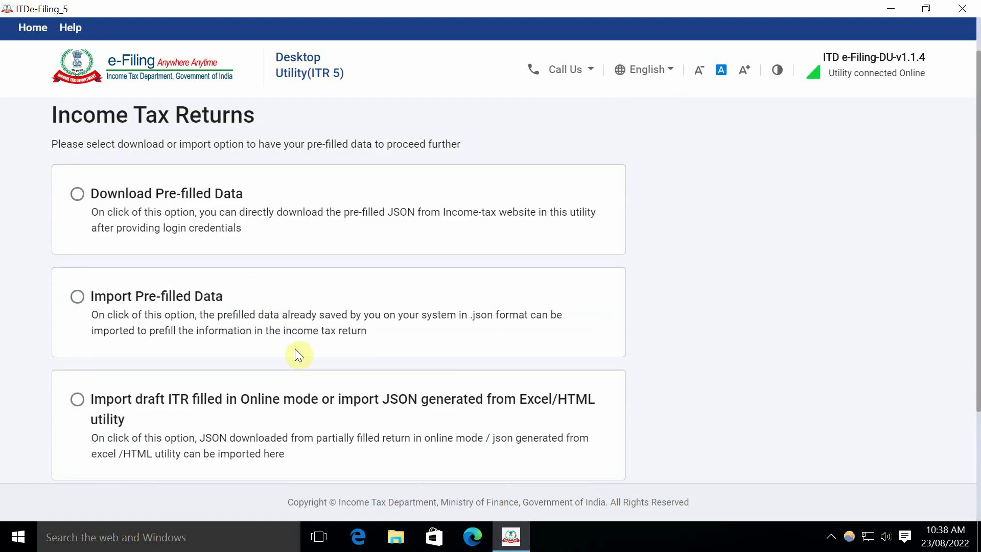
scroll(271, 342, "down", 3)
scroll(252, 365, "up", 3)
scroll(274, 322, "down", 3)
scroll(246, 367, "up", 2)
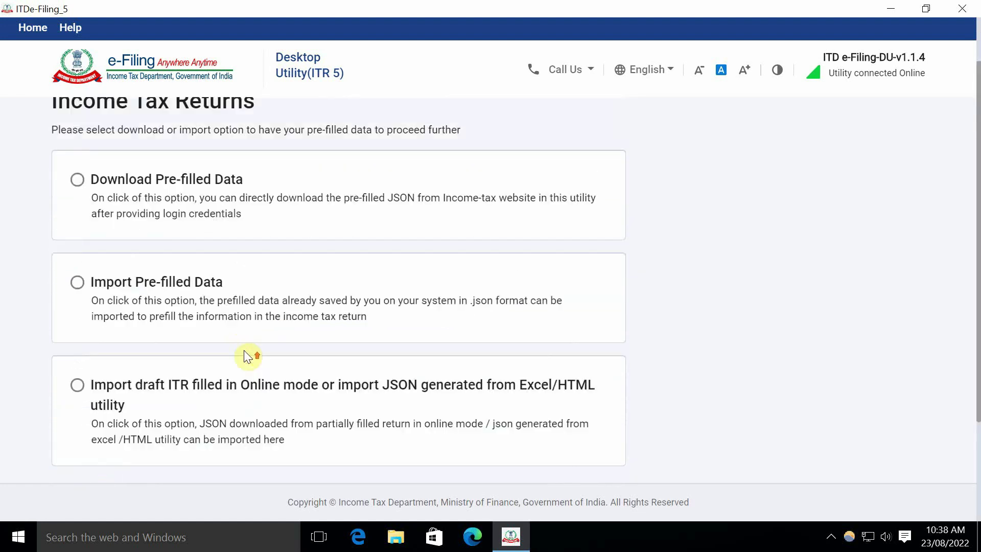
scroll(244, 350, "up", 1)
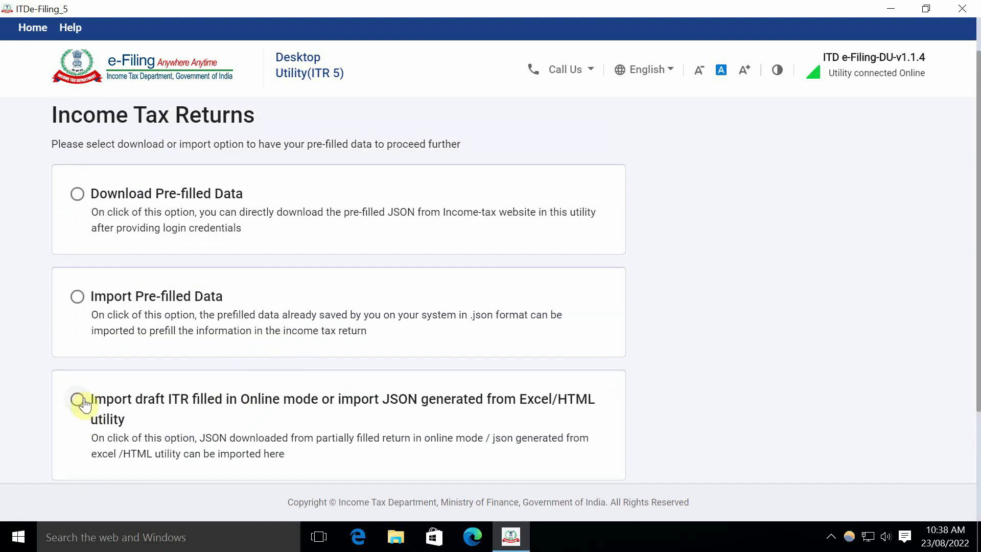
scroll(201, 399, "down", 3)
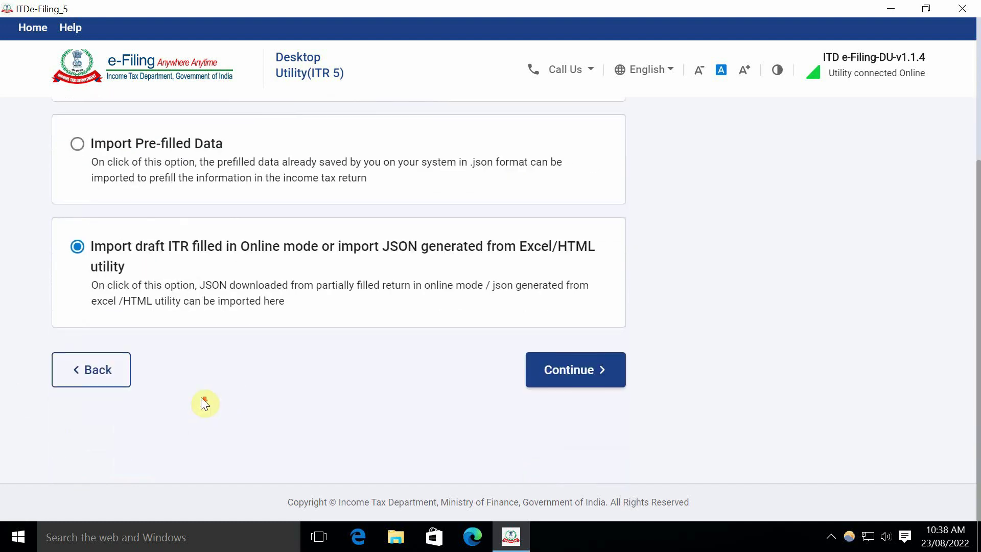
left_click(590, 371)
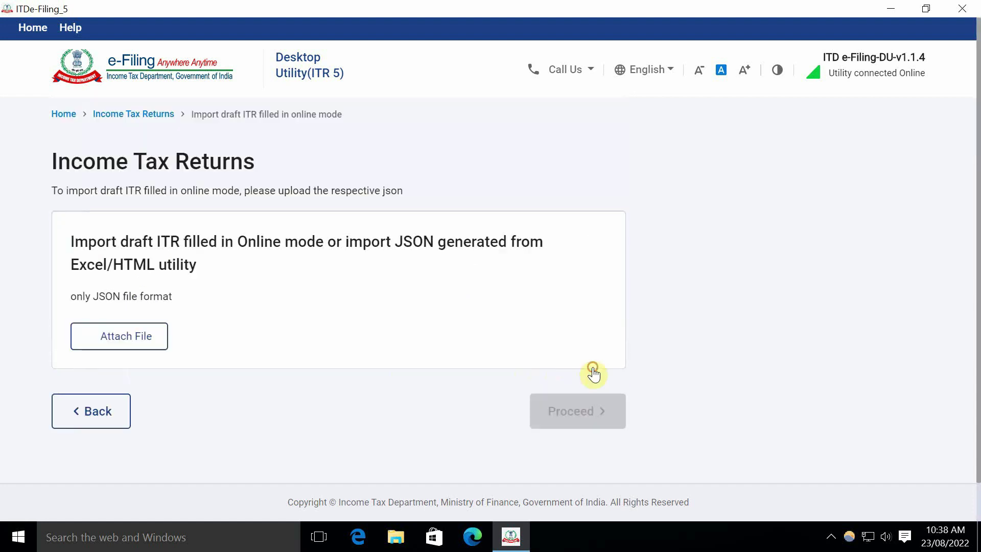
Step: Attach the draft return file ITR5_JSon_153.json and proceed to schedule selection
left_click(139, 339)
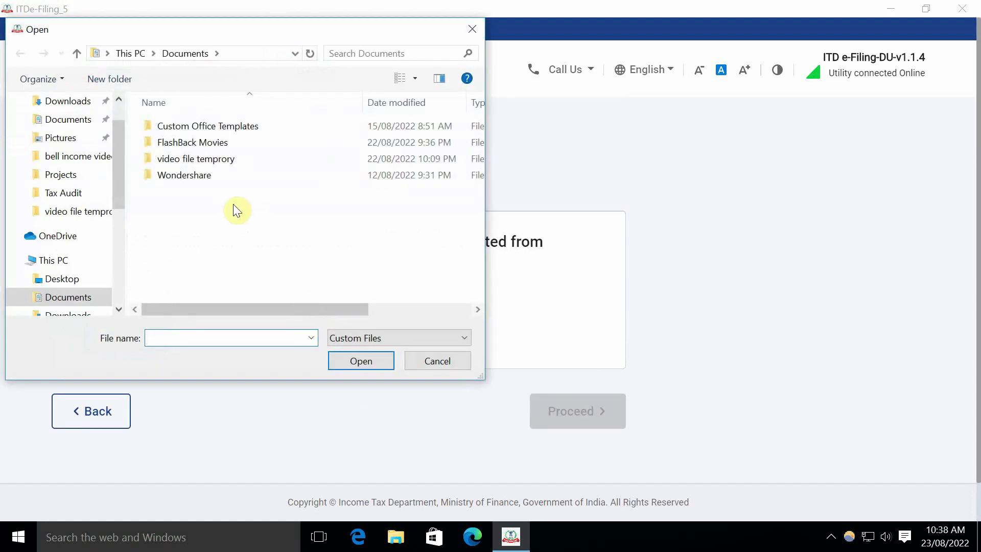
scroll(92, 275, "down", 5)
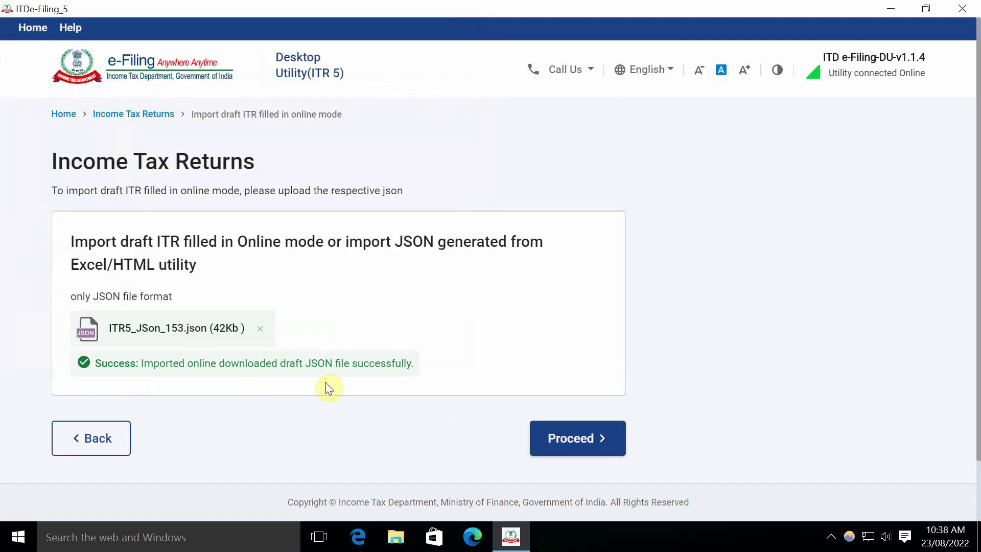
left_click(574, 451)
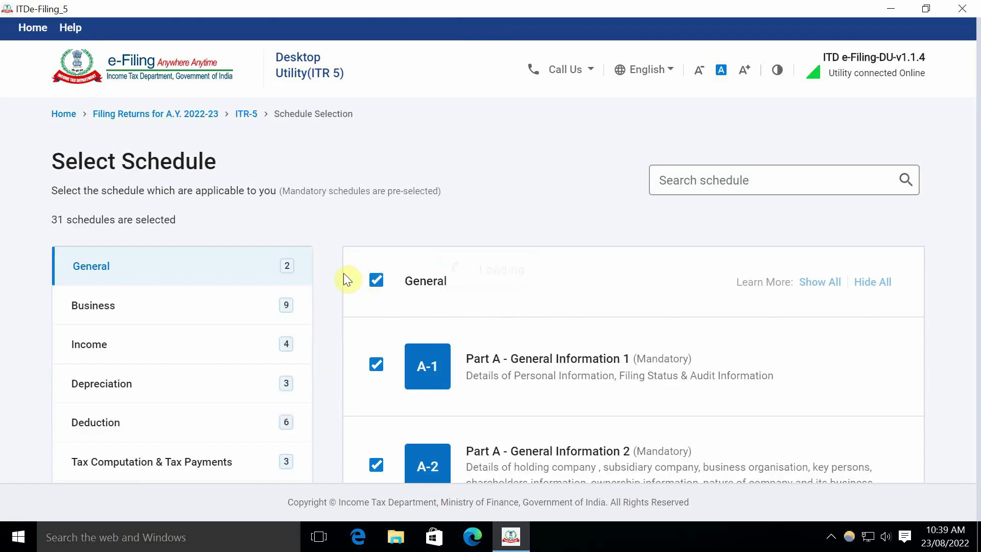
Step: Review the mandatory General schedules, Part A General Information 1 and 2, and continue to the Business schedules
scroll(289, 268, "down", 3)
scroll(284, 319, "up", 4)
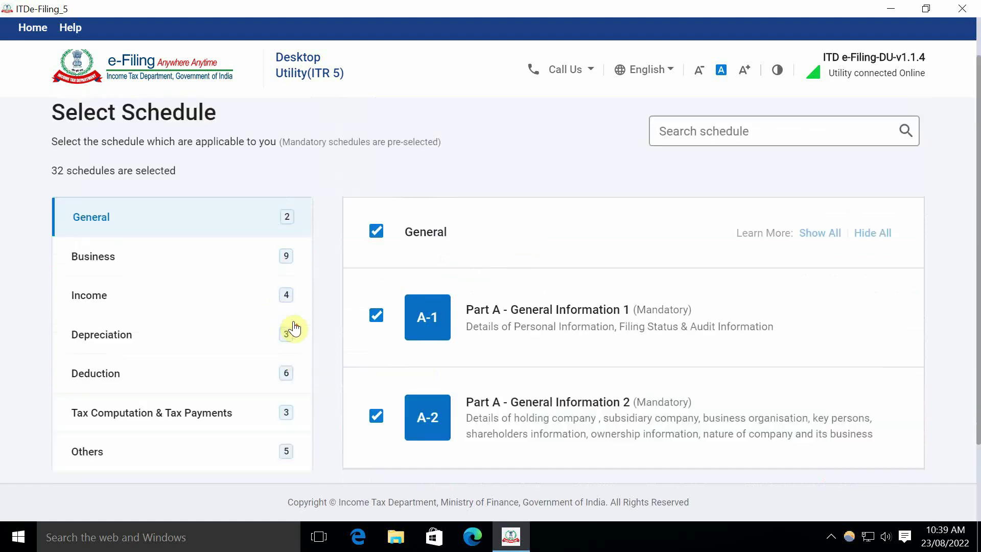
scroll(285, 271, "down", 3)
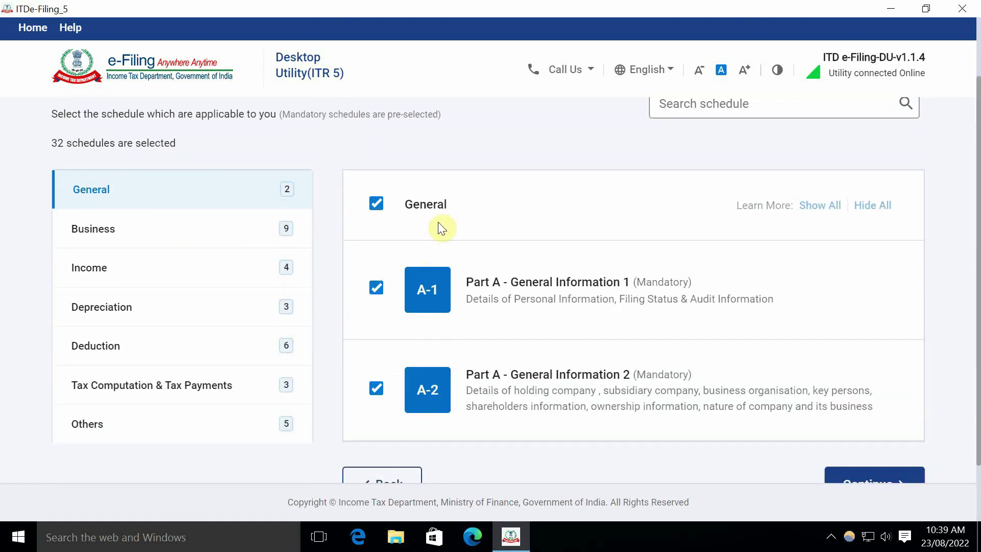
scroll(253, 317, "down", 2)
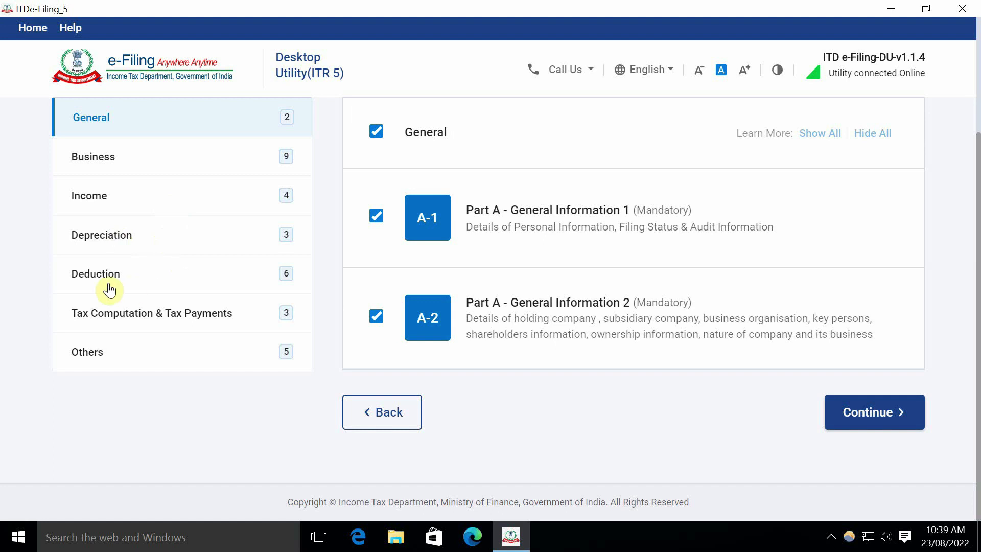
left_click(874, 412)
Step: Review which Business schedules are selected, from ICDS through GST, and continue to the Income schedules
scroll(259, 290, "up", 2)
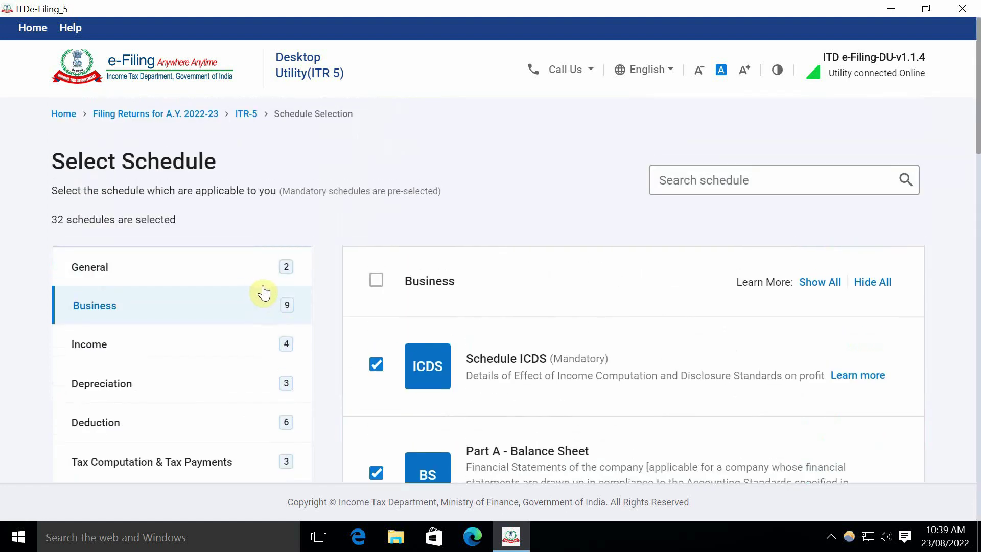
scroll(262, 292, "down", 4)
scroll(262, 291, "up", 4)
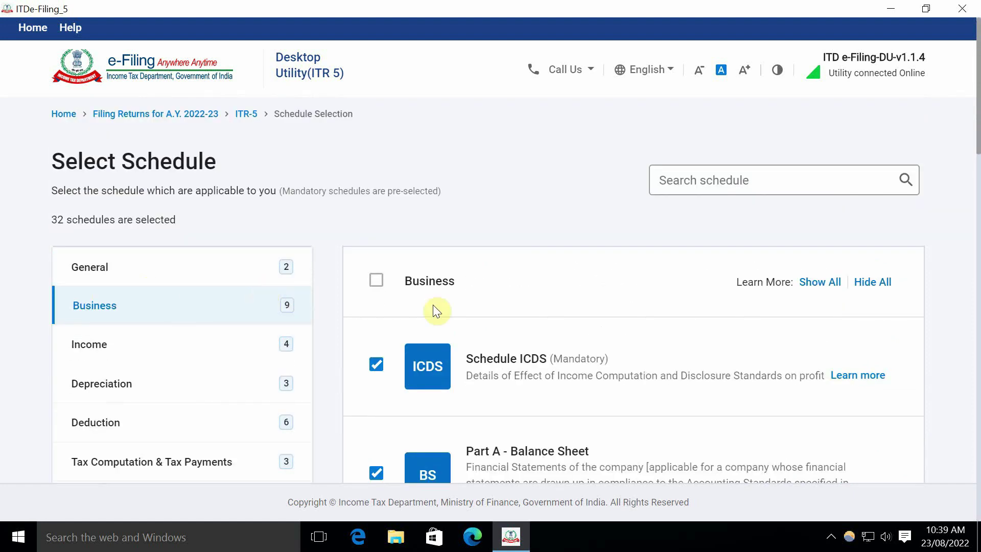
scroll(433, 306, "down", 20)
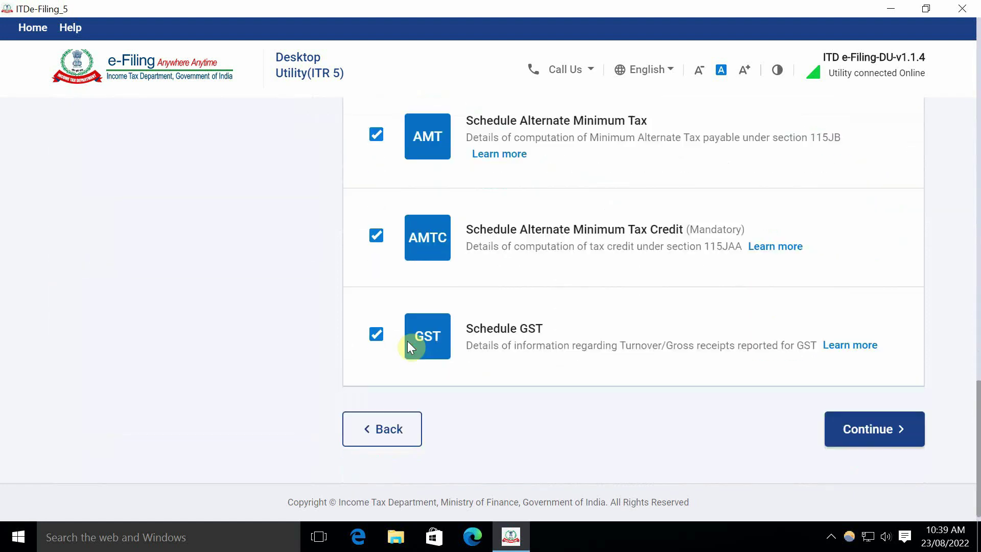
left_click(865, 421)
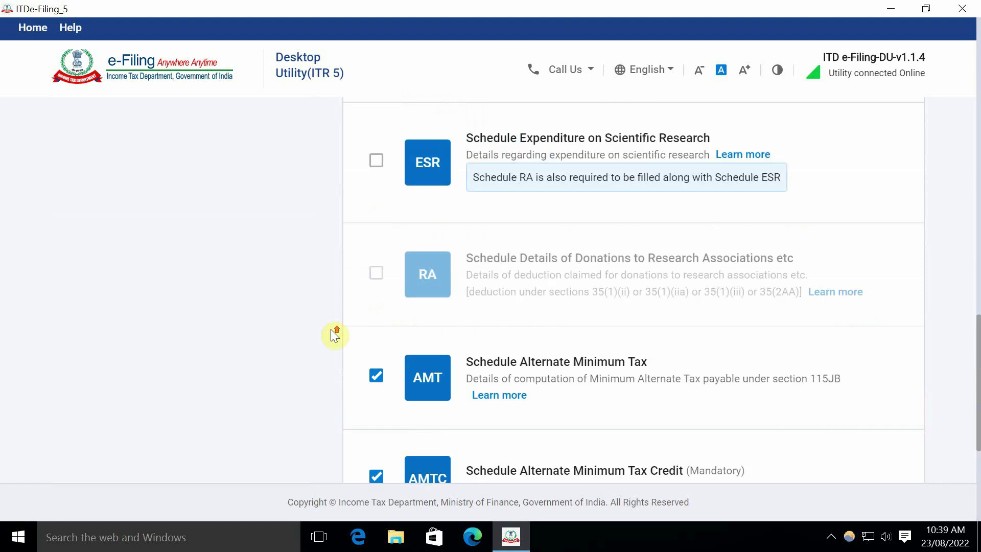
scroll(380, 286, "up", 15)
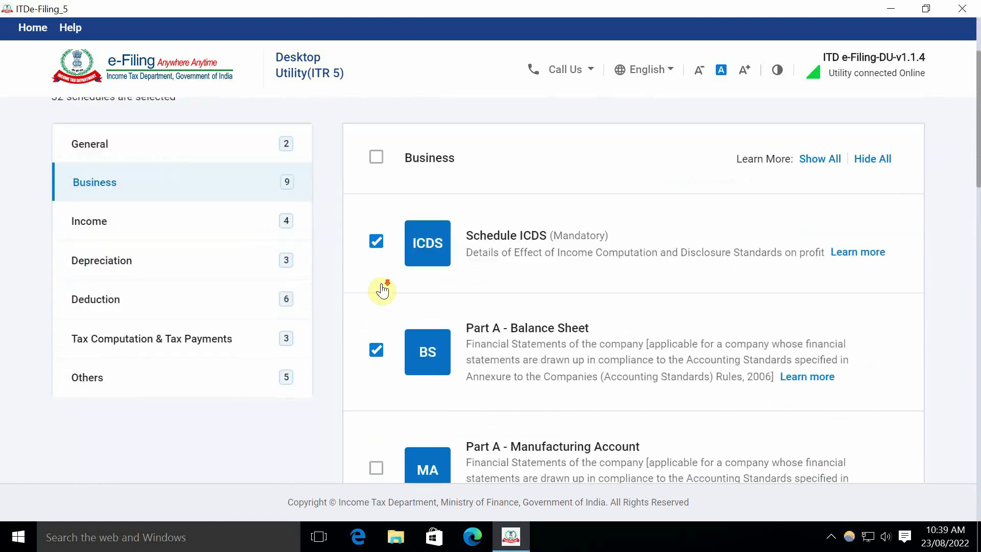
scroll(382, 290, "down", 1)
scroll(353, 327, "down", 10)
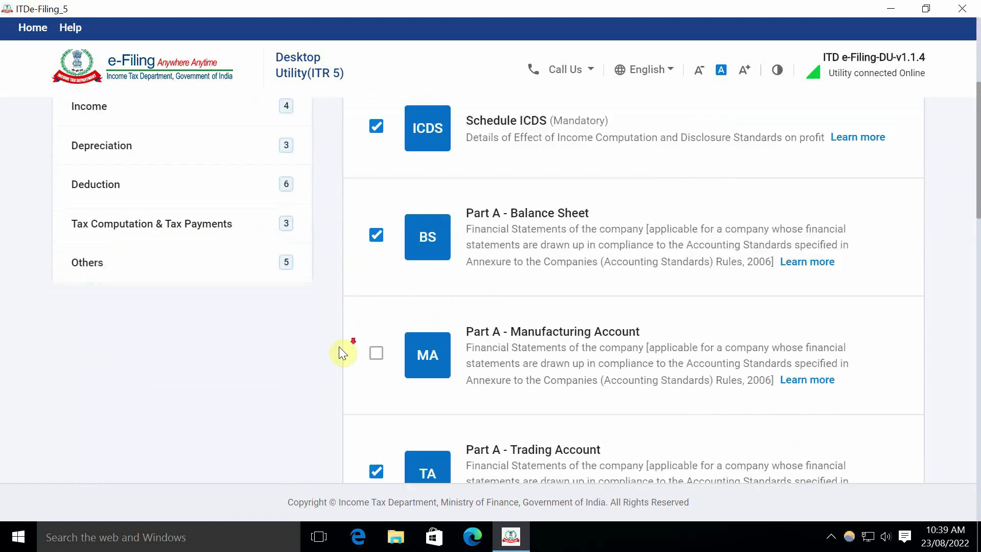
scroll(338, 333, "down", 20)
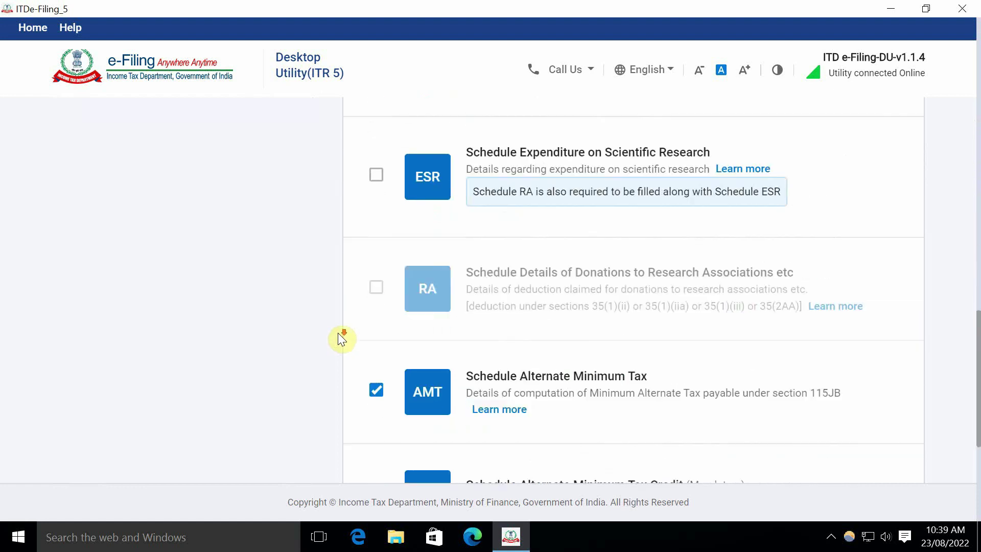
scroll(336, 333, "up", 15)
scroll(336, 332, "up", 12)
scroll(336, 333, "down", 18)
scroll(337, 338, "down", 14)
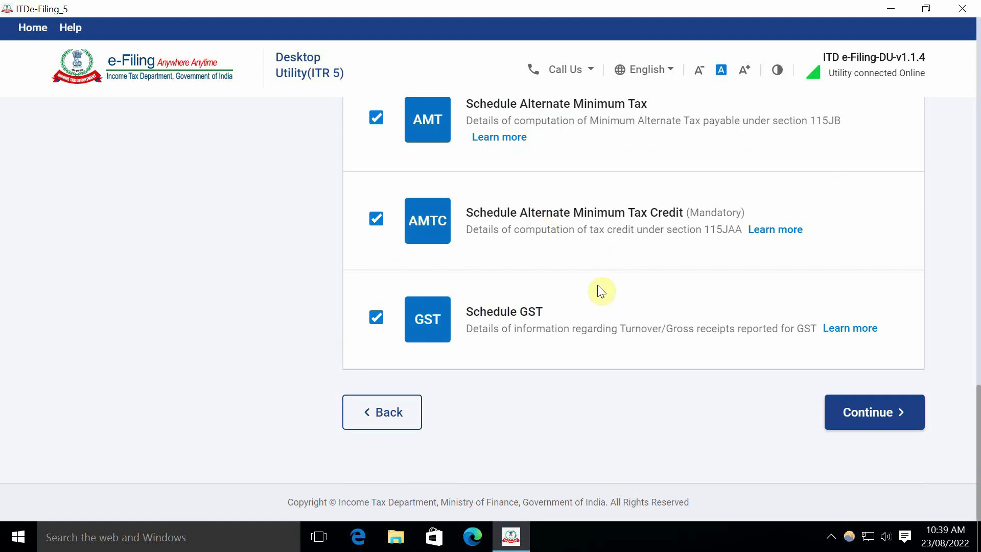
left_click(826, 426)
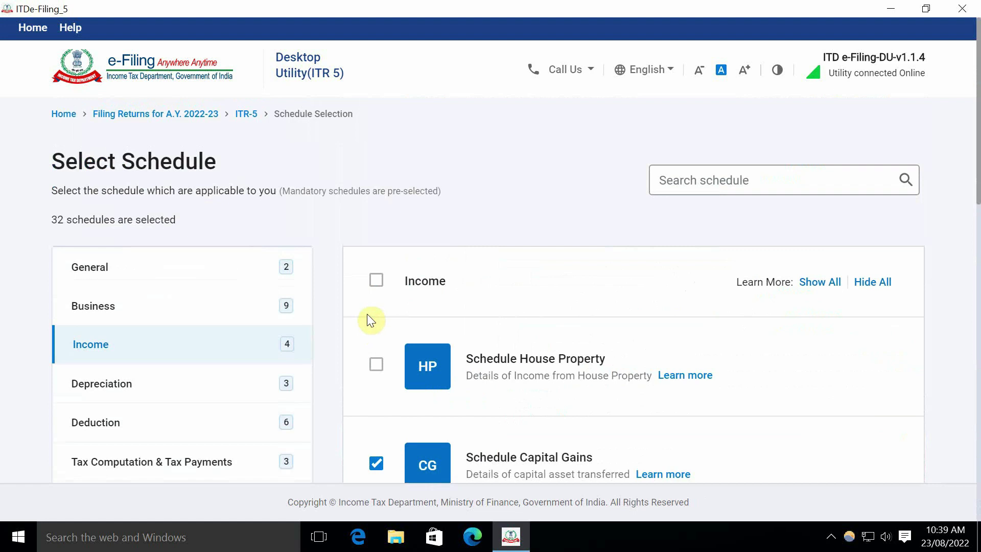
Step: Deselect Schedule Capital Gains among the Income schedules and continue to the Depreciation schedules
scroll(366, 319, "down", 2)
scroll(394, 329, "down", 2)
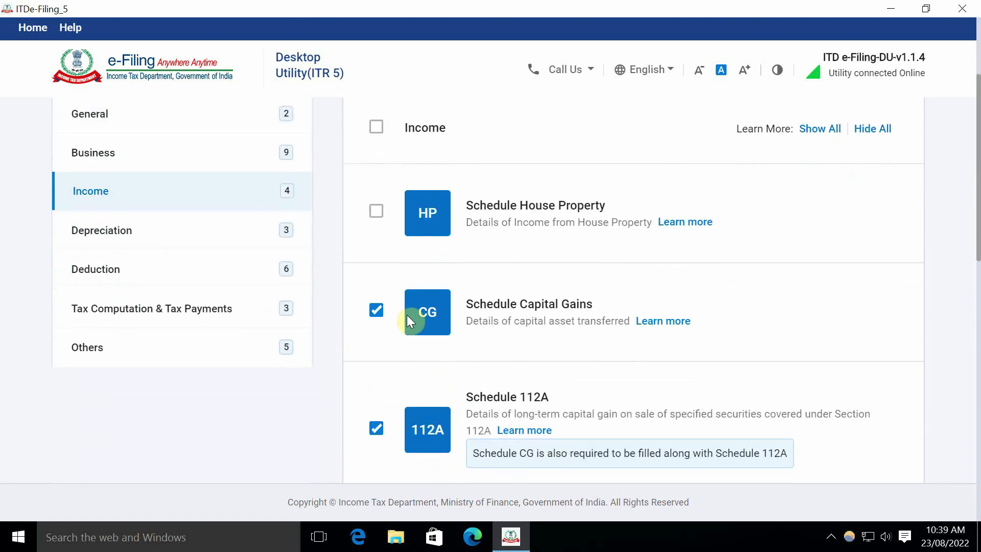
left_click(375, 319)
scroll(498, 340, "down", 10)
left_click(829, 403)
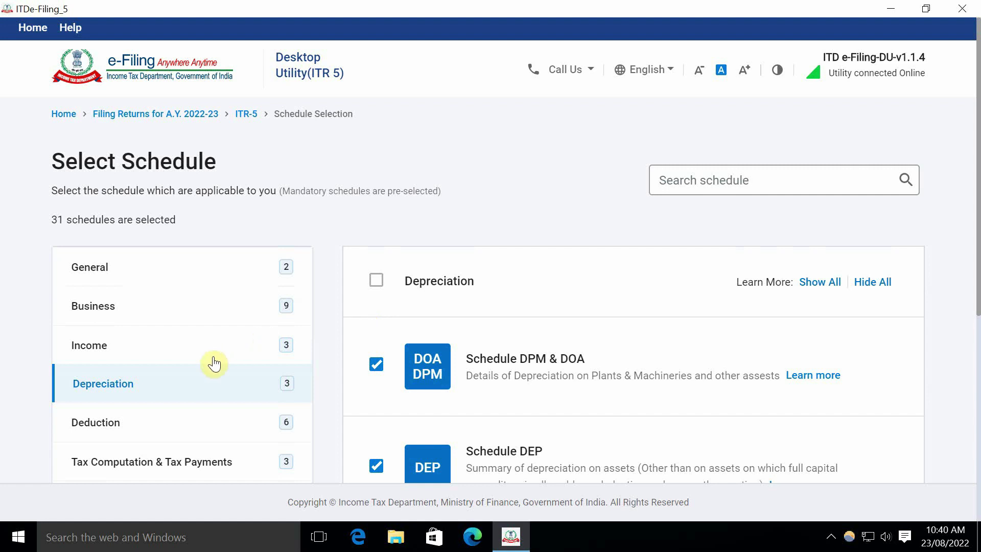
Step: Review which Depreciation schedules are selected, through Unabsorbed Depreciation, and continue to the Deduction schedules
scroll(393, 350, "down", 3)
scroll(415, 388, "down", 3)
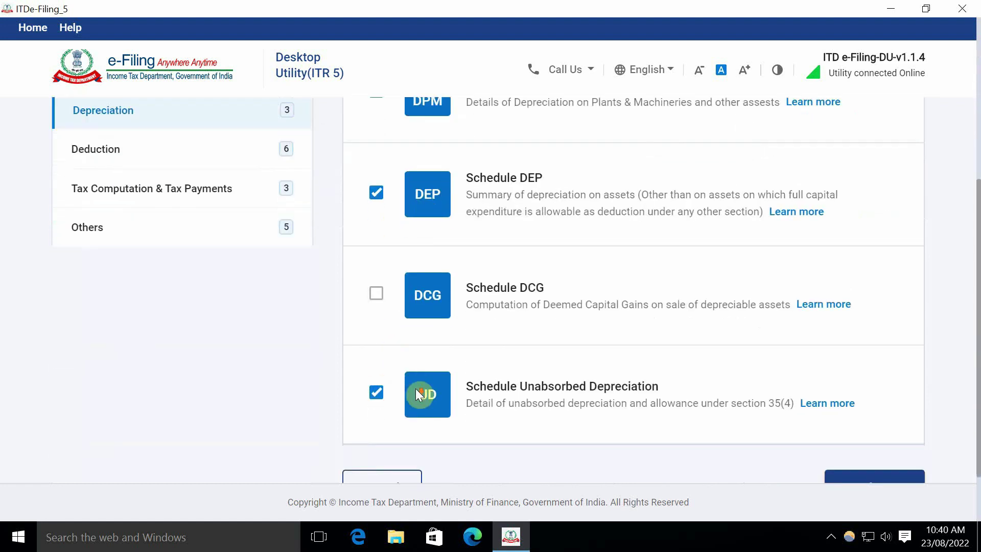
left_click(872, 453)
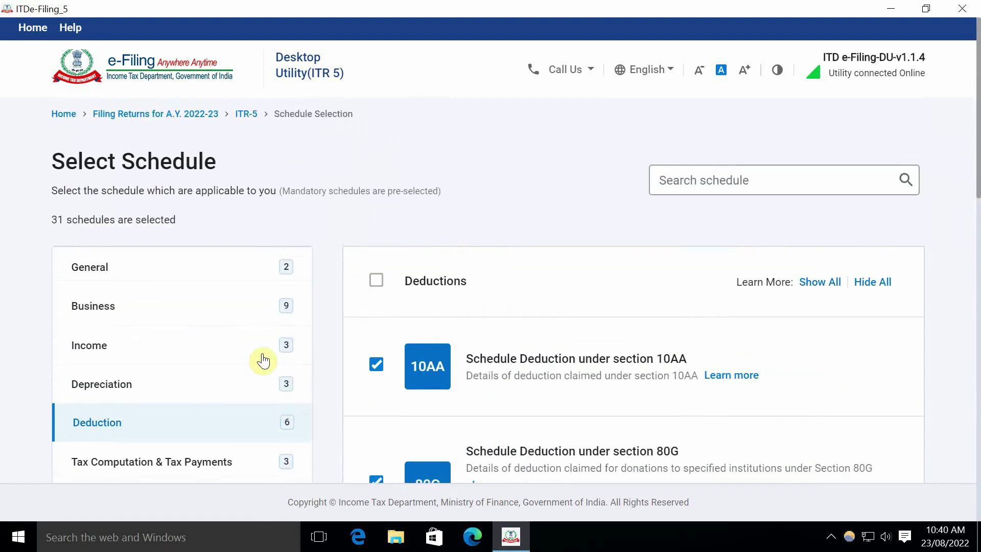
Step: Deselect the Deduction schedules for section 80G and section 10AA
scroll(391, 360, "down", 4)
scroll(387, 348, "up", 3)
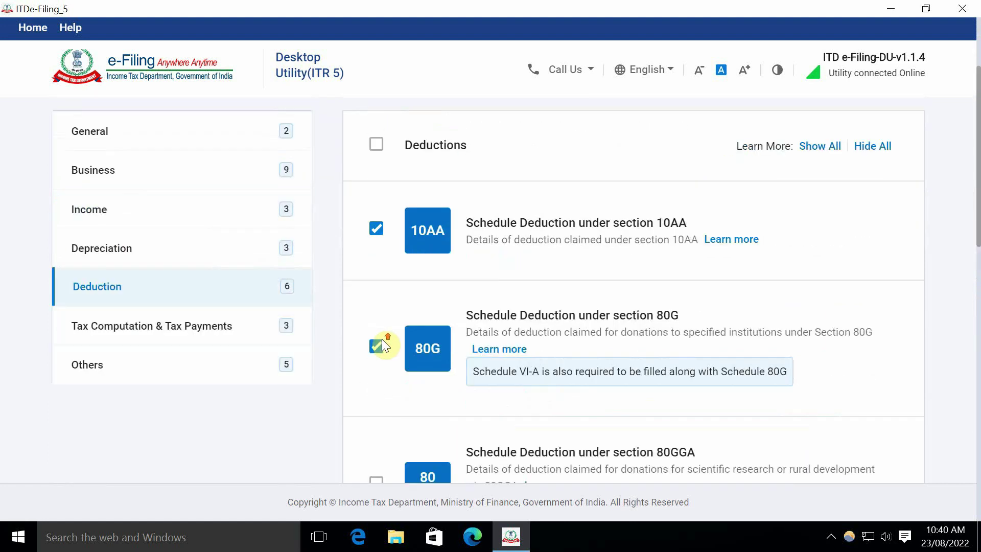
left_click(376, 406)
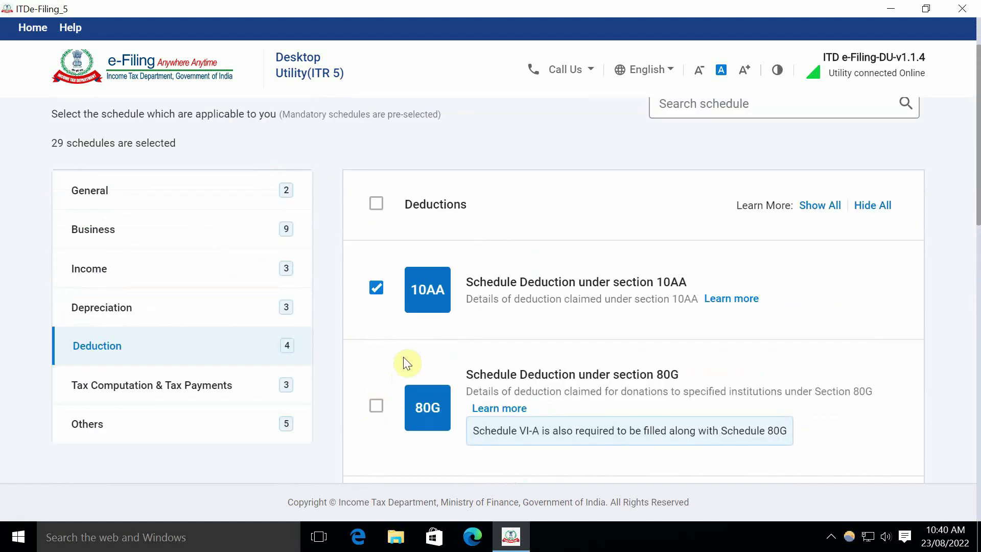
left_click(376, 288)
Step: Deselect Schedule 80-IB, Schedule 80-IC or 80-IE, and Schedule 80P among the Deduction schedules
scroll(383, 347, "down", 4)
scroll(384, 312, "down", 10)
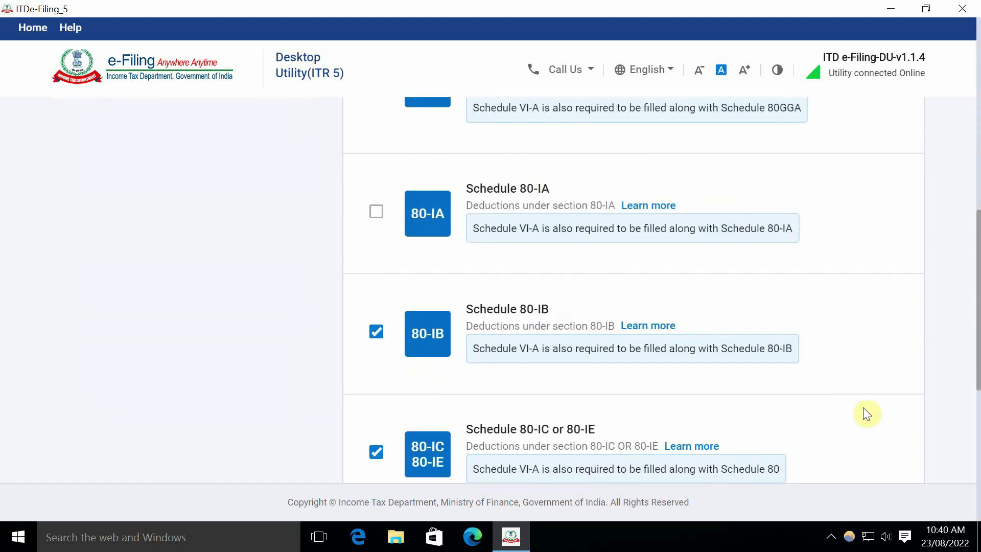
scroll(389, 308, "up", 7)
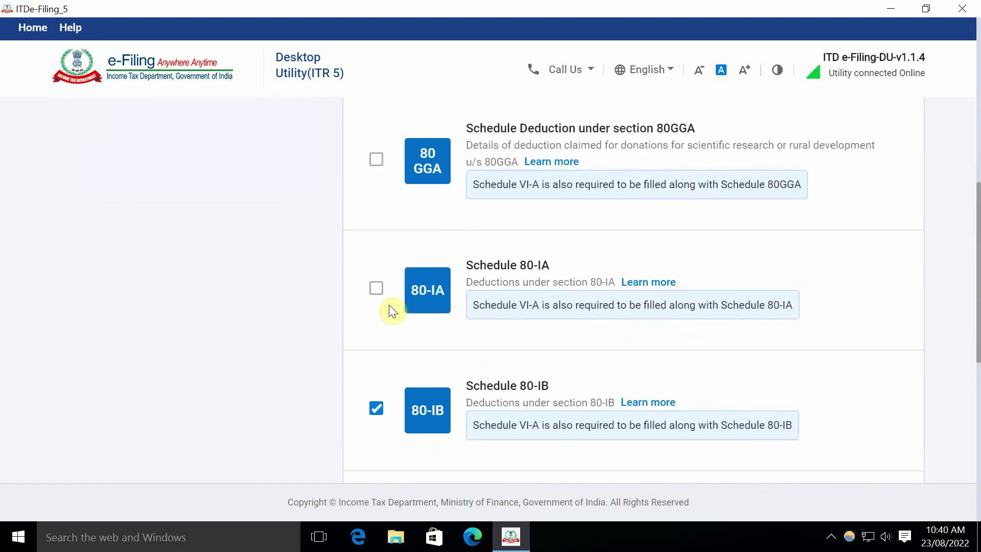
scroll(390, 308, "down", 4)
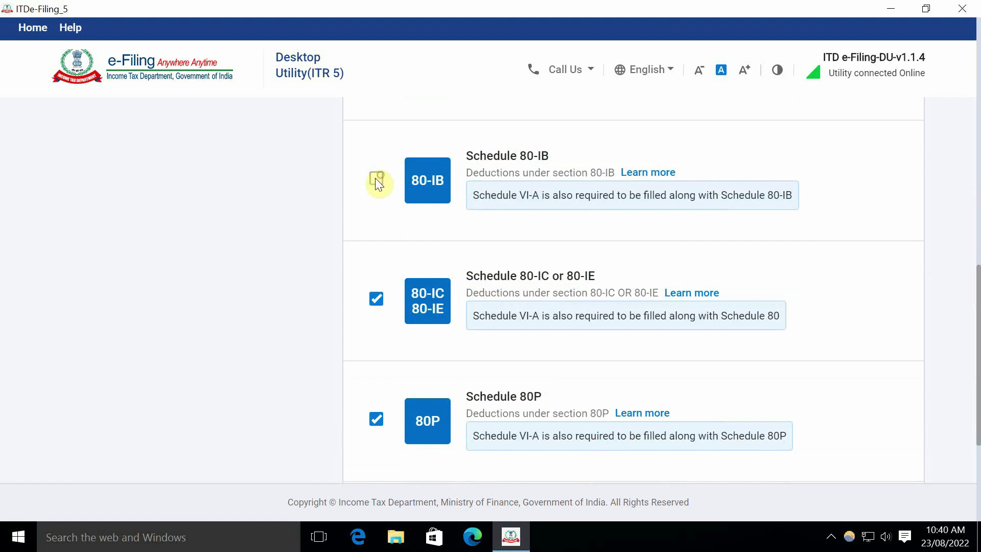
left_click(377, 299)
left_click(377, 420)
Step: Recheck the selections in the Deduction group and continue to the Tax Computation & Tax Payments schedules
scroll(321, 330, "down", 4)
scroll(320, 323, "up", 10)
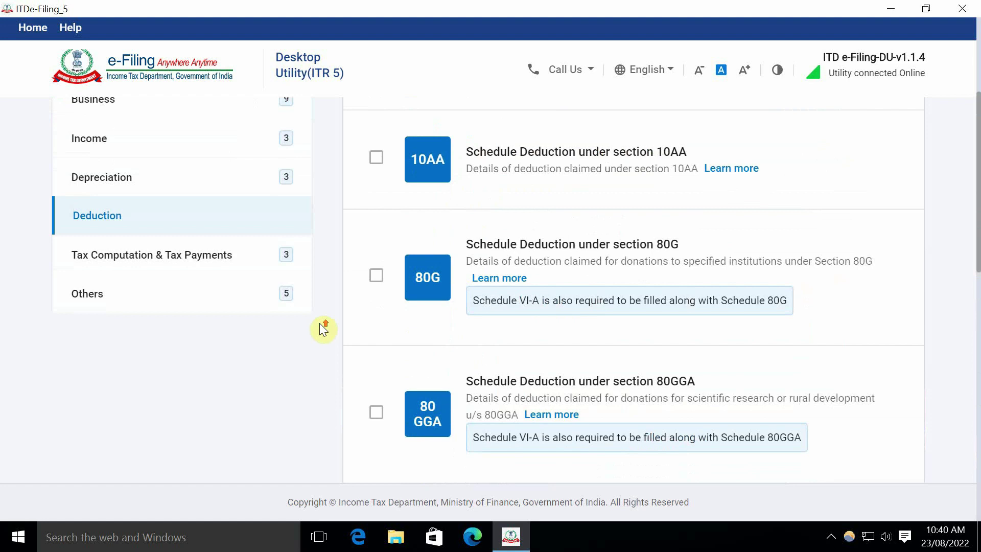
scroll(320, 323, "down", 10)
left_click(876, 416)
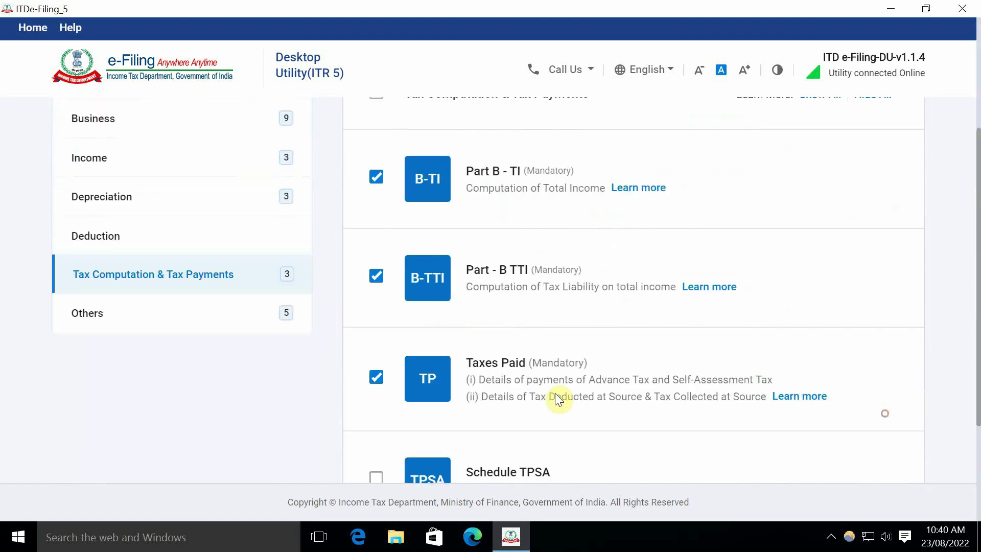
Step: Review the Tax Computation & Tax Payments schedules, from Part B - TI to Schedule TPSA, and continue to the Others group
scroll(339, 350, "up", 3)
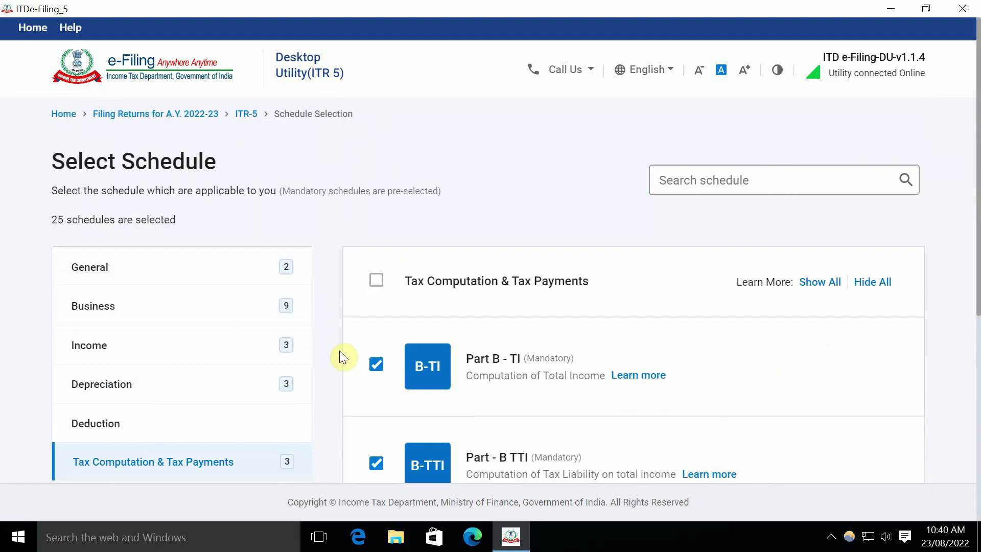
scroll(340, 350, "down", 4)
scroll(351, 353, "down", 2)
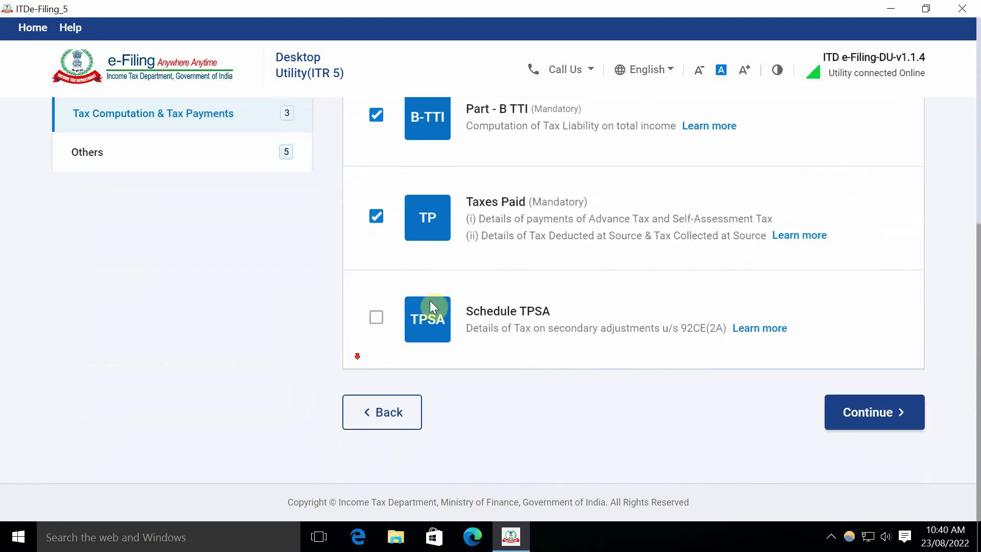
left_click(872, 412)
Step: Try to deselect the mandatory Schedule CFL and Schedule Current Year Losses in the Others group
scroll(387, 359, "up", 2)
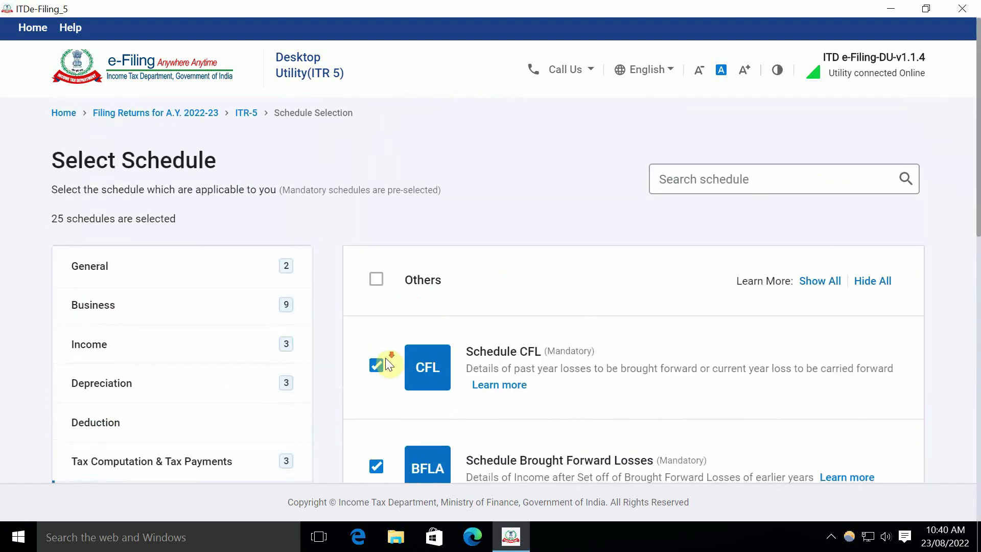
scroll(380, 354, "down", 4)
scroll(374, 351, "up", 3)
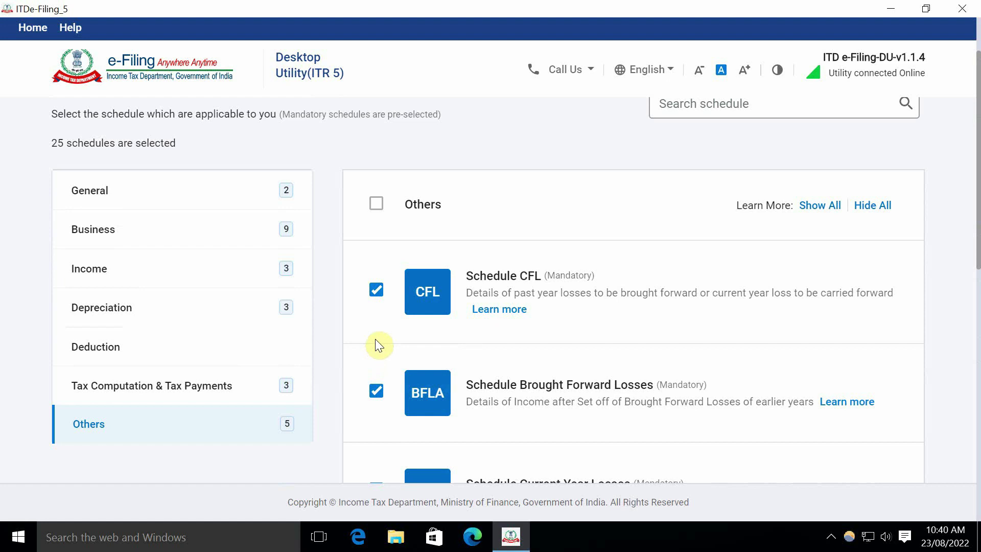
left_click(377, 291)
scroll(368, 342, "down", 5)
scroll(368, 338, "up", 4)
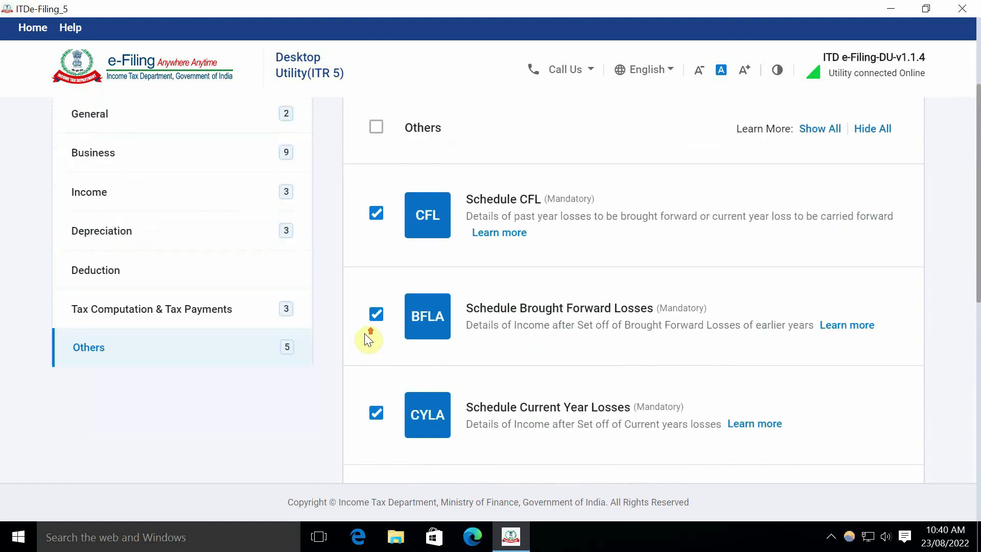
scroll(383, 351, "down", 3)
left_click(380, 261)
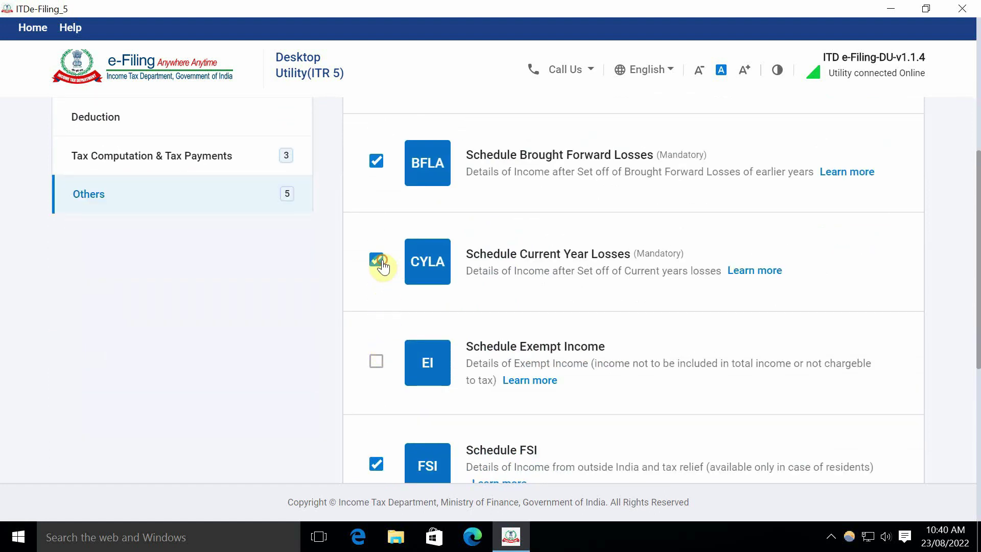
Step: Deselect Schedule FSI and Schedule Summary of tax relief, and continue to the list of schedules for filing
scroll(380, 263, "down", 4)
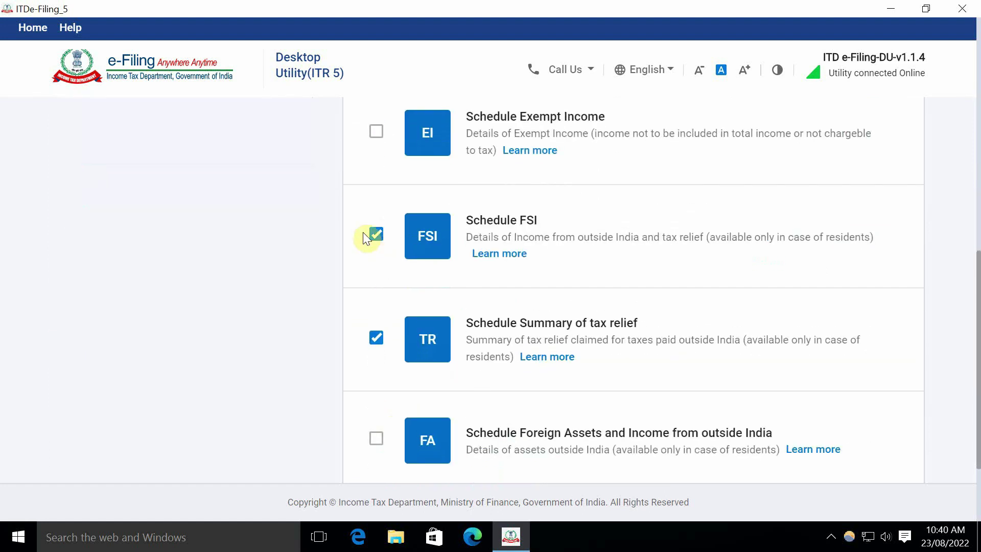
left_click(377, 236)
scroll(364, 276, "down", 2)
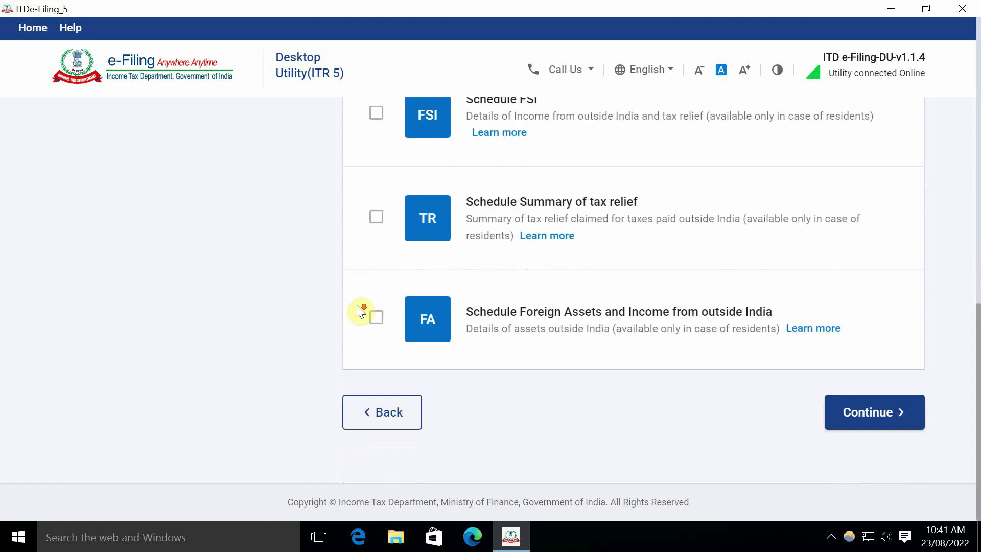
left_click(867, 411)
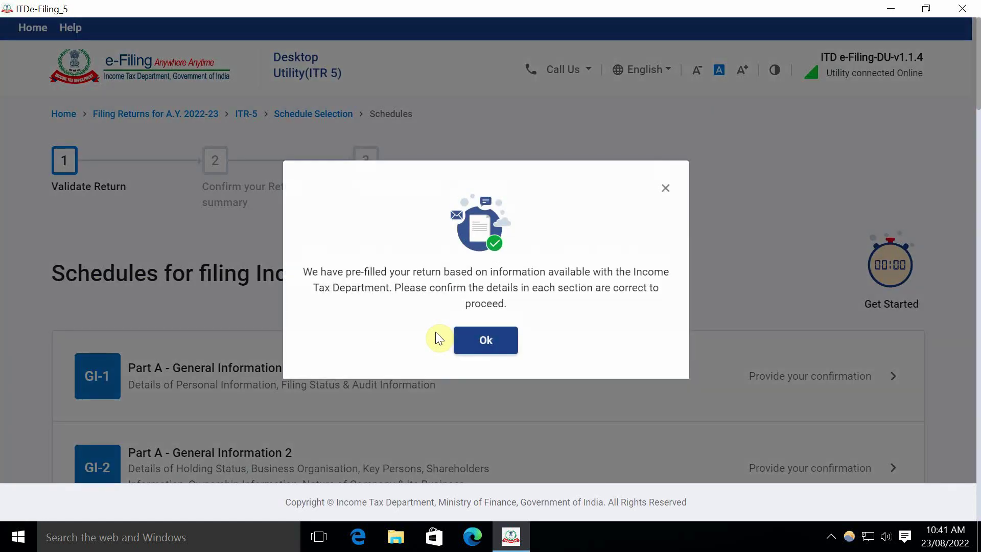
Step: Acknowledge the pre-filled return notice and open Part A - General Information 1 for confirmation
left_click(475, 346)
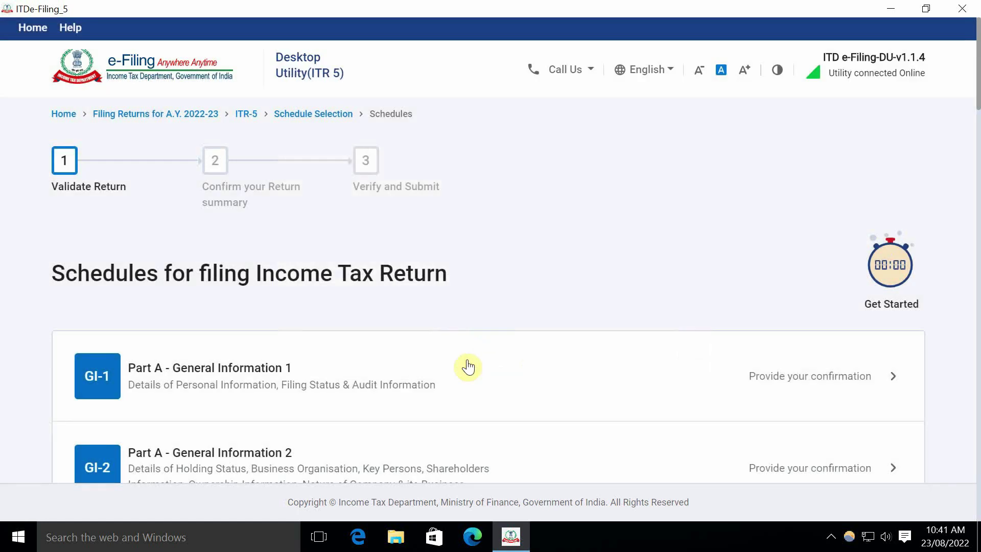
scroll(358, 348, "down", 3)
scroll(280, 307, "up", 2)
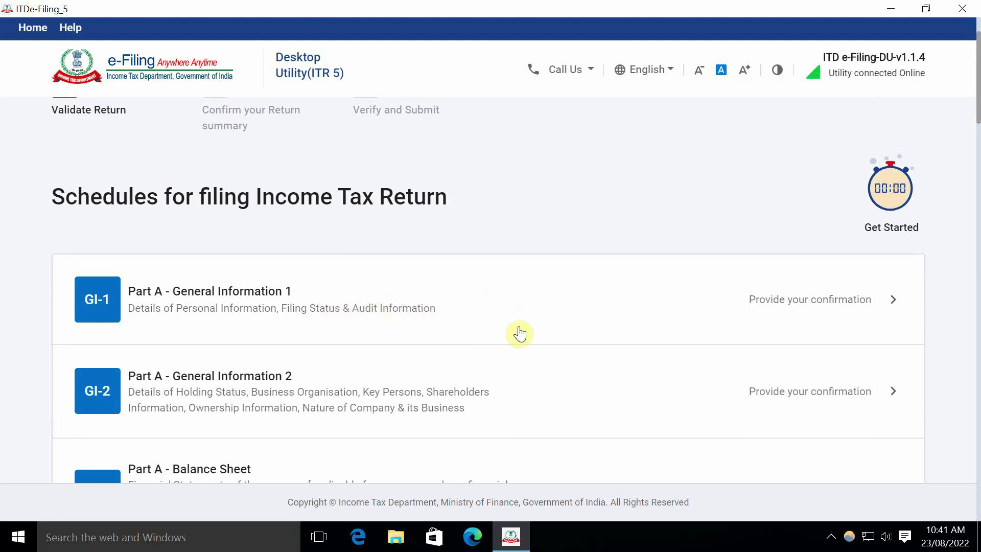
left_click(880, 309)
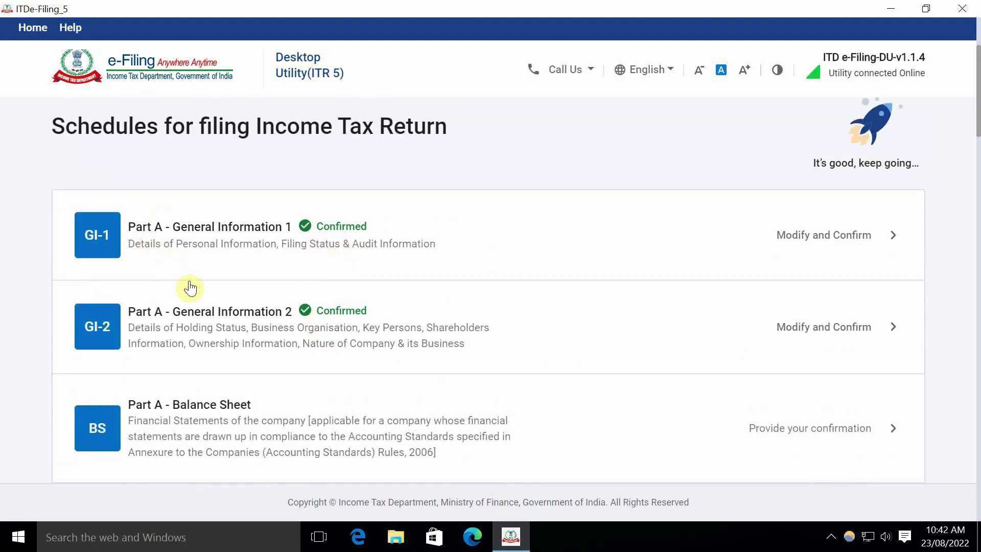
Step: Open Part A - Balance Sheet and examine the Sources of Funds amounts, from partners' fund to the total
scroll(348, 341, "down", 3)
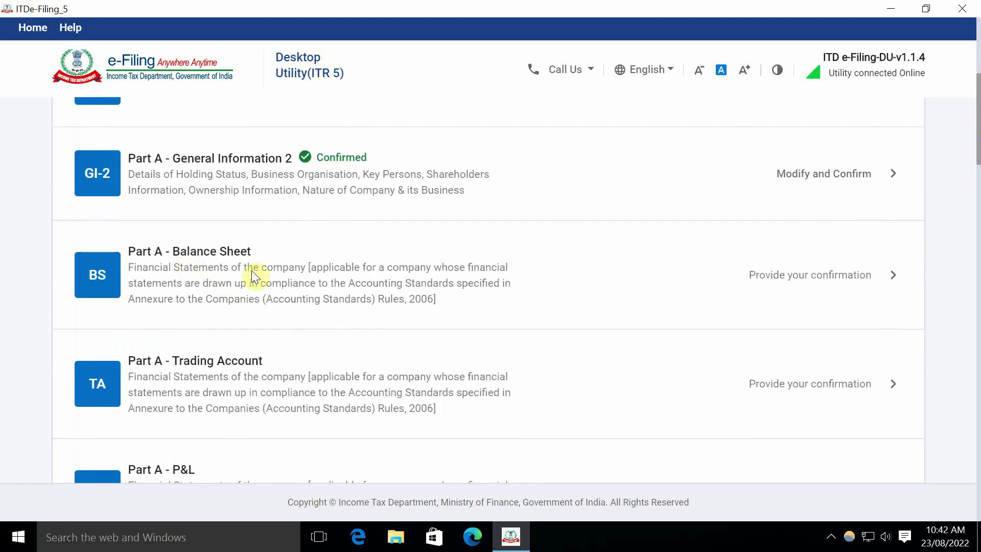
left_click(813, 274)
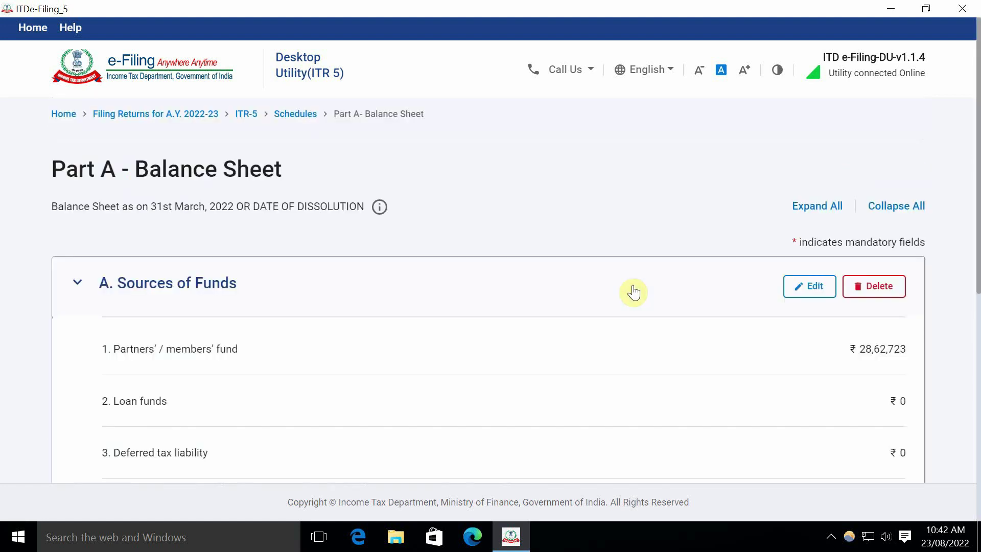
scroll(633, 291, "down", 8)
scroll(633, 289, "up", 6)
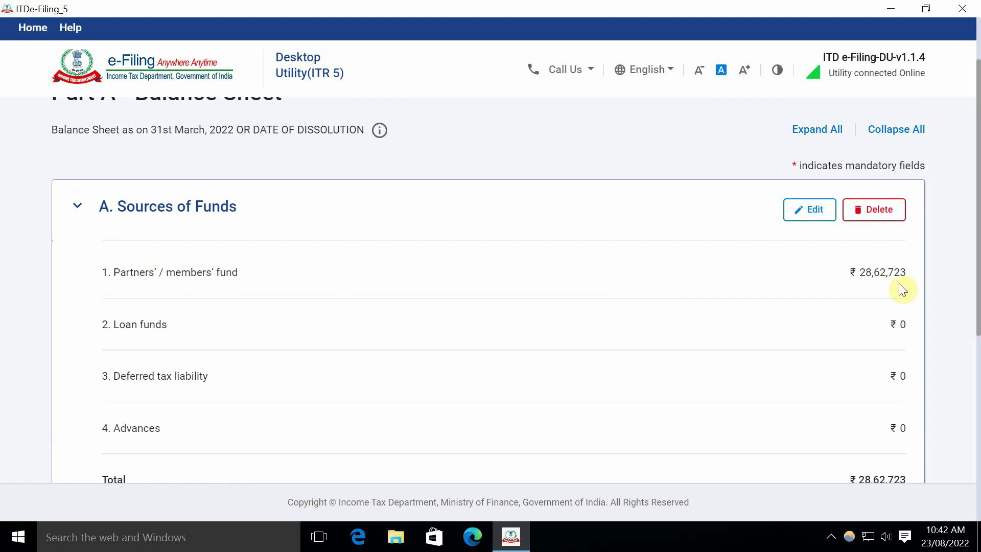
scroll(701, 286, "down", 1)
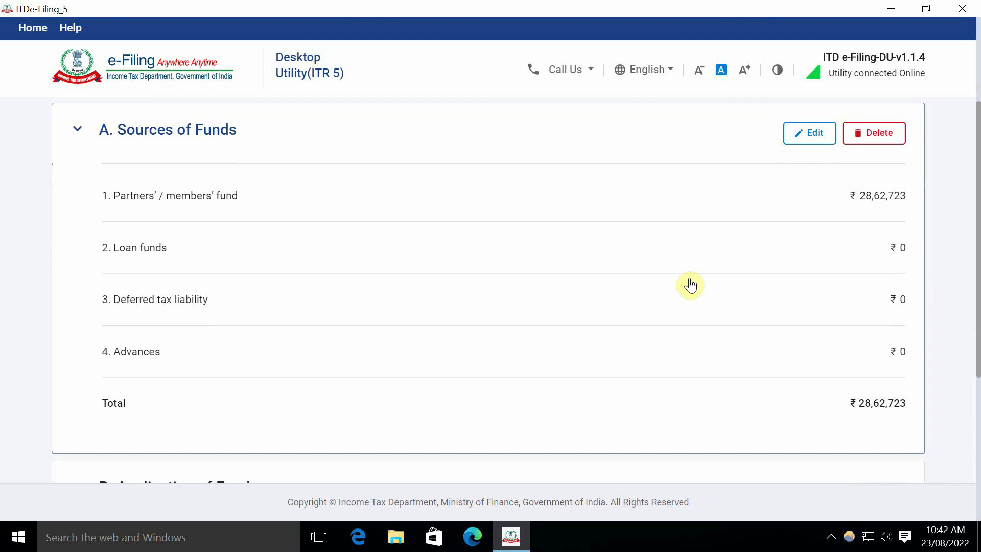
scroll(649, 350, "up", 2)
scroll(654, 340, "down", 1)
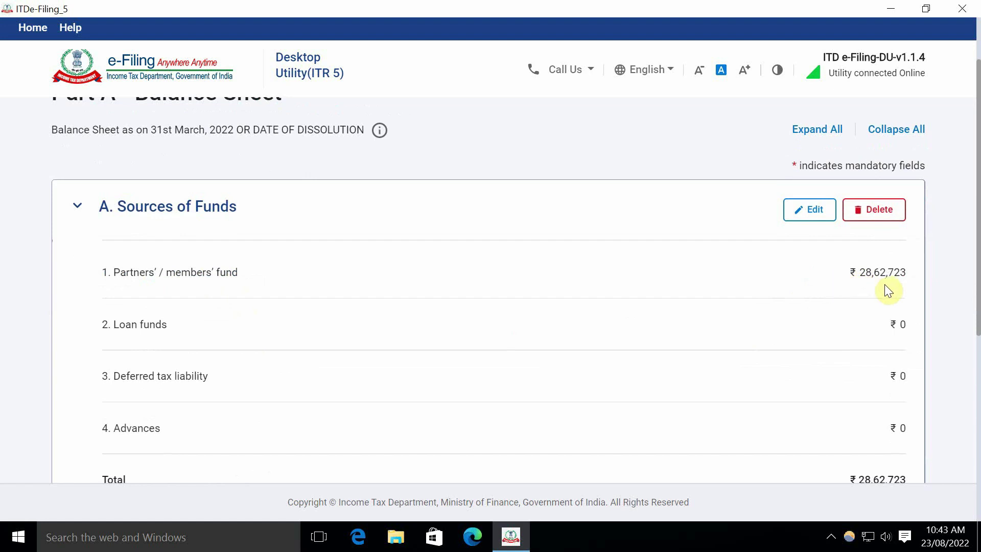
Step: Expand Application of Funds in the Balance Sheet and examine fixed assets, current assets and the total
scroll(879, 290, "down", 4)
left_click(277, 271)
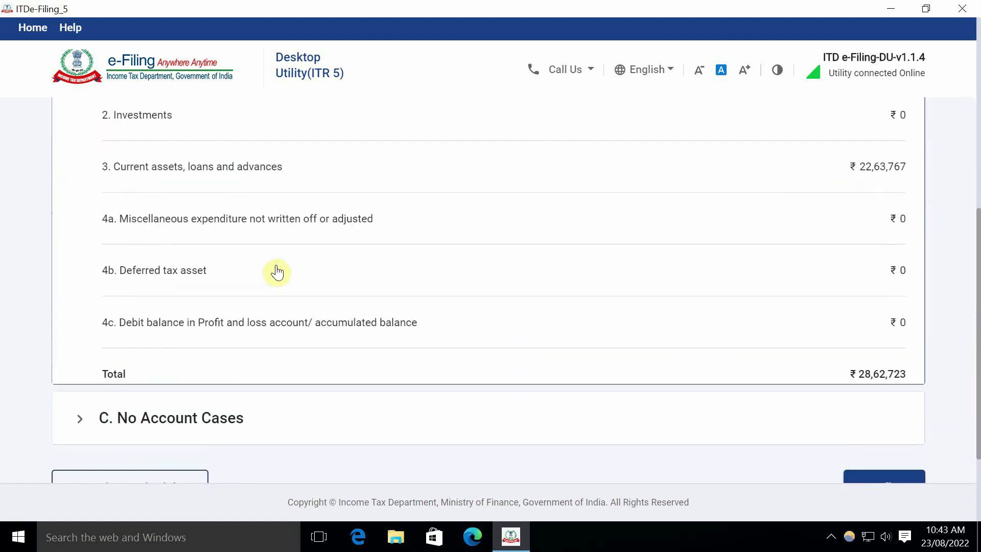
scroll(390, 309, "up", 4)
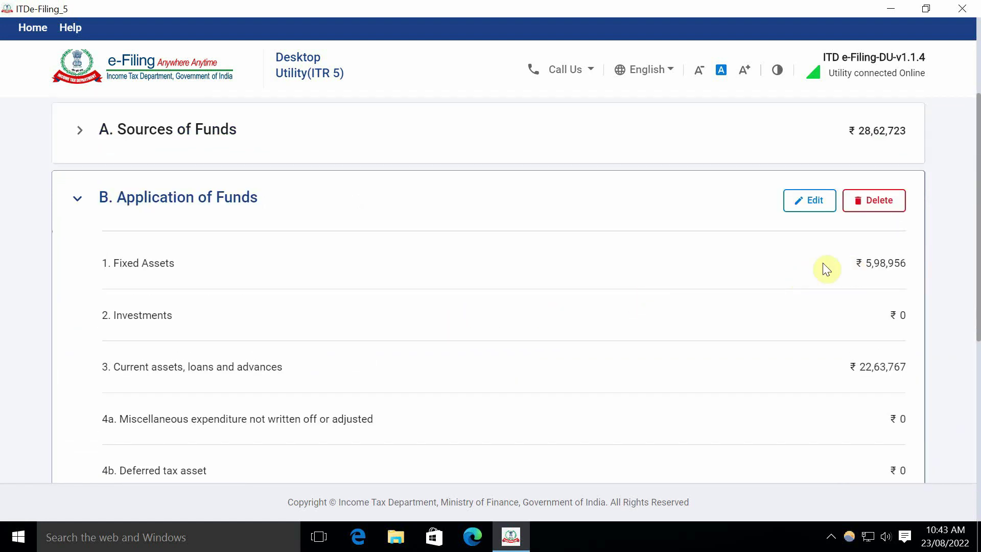
scroll(826, 269, "down", 3)
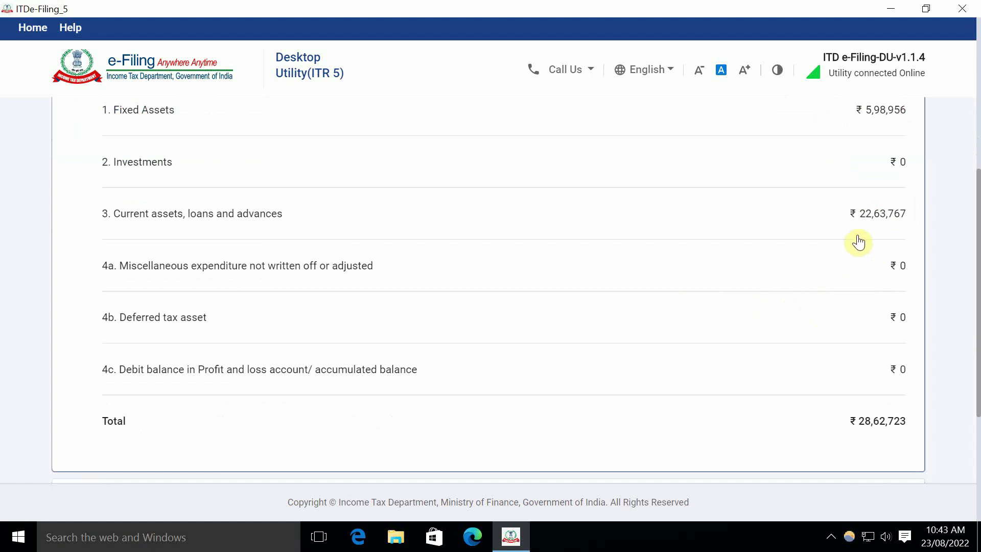
scroll(802, 353, "down", 4)
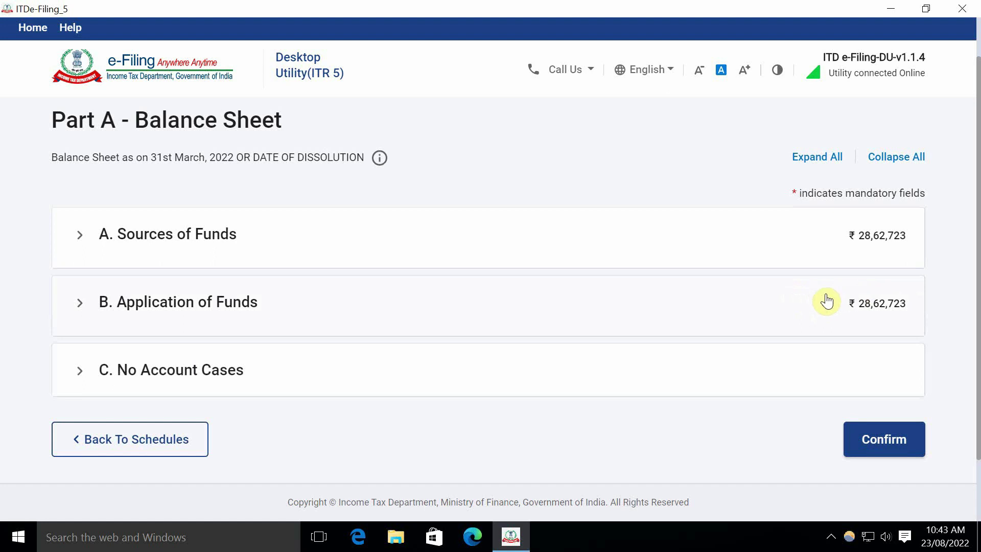
Step: Open Sources of Funds for editing and examine the Partners' / Members' Fund breakdown, loan funds, deferred tax liability and advances
left_click(830, 247)
scroll(394, 317, "down", 2)
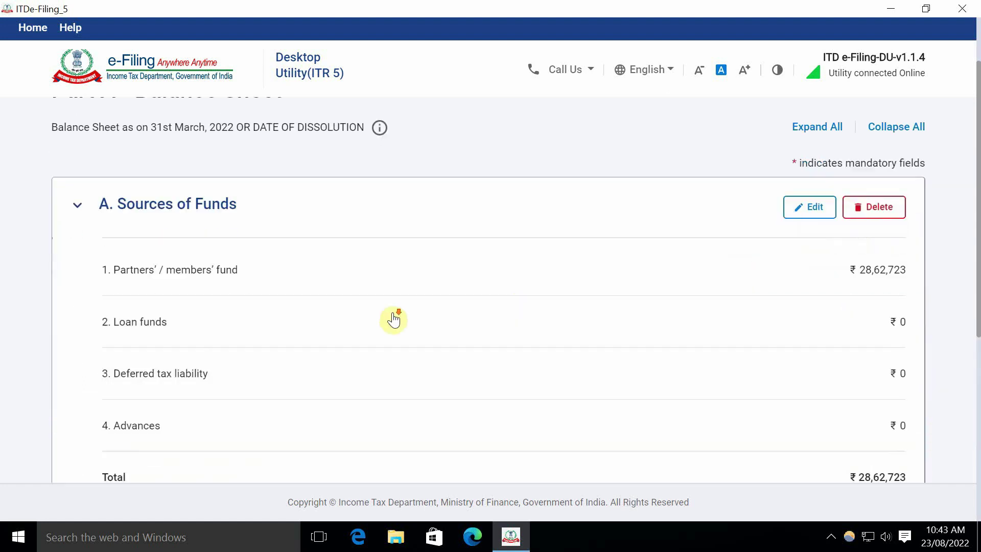
left_click(812, 162)
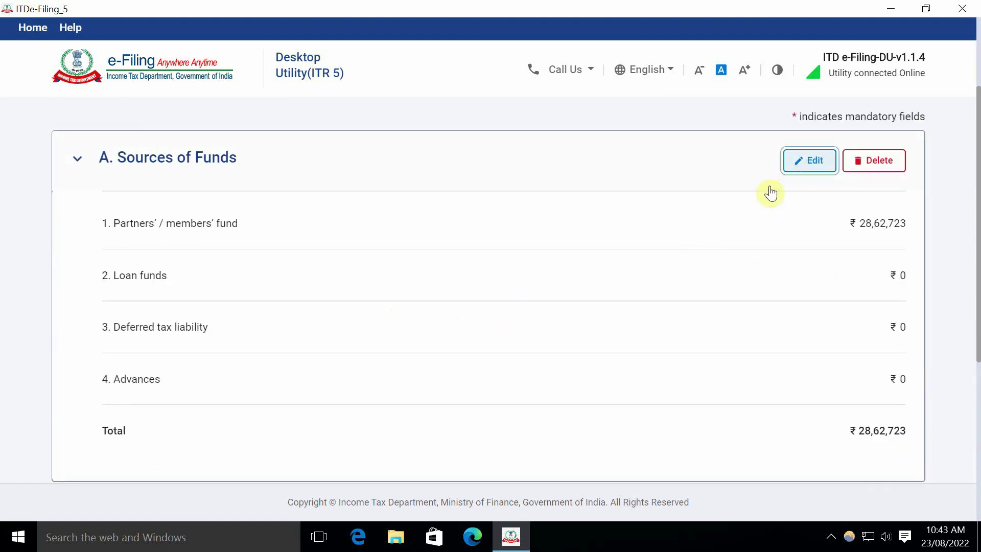
scroll(460, 329, "down", 3)
scroll(743, 301, "up", 2)
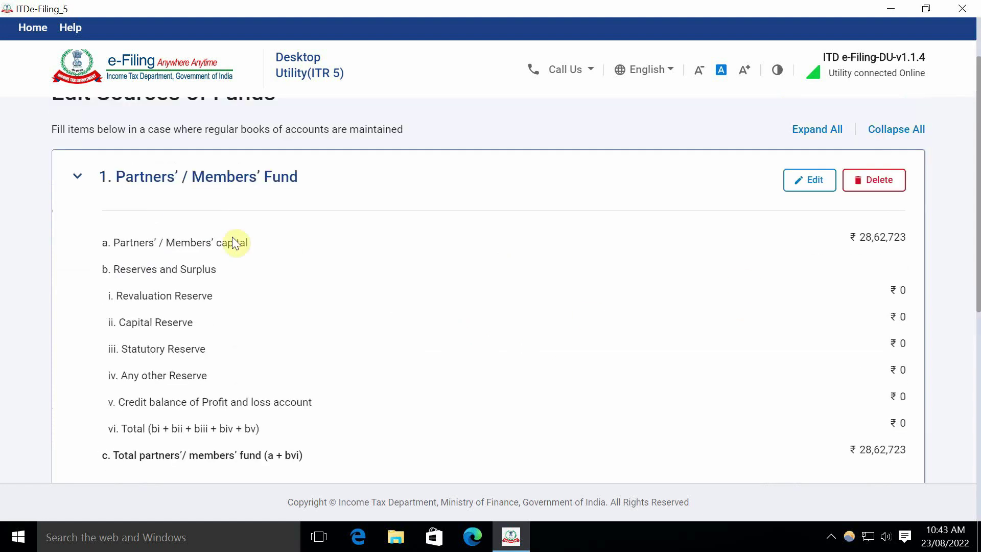
scroll(774, 300, "down", 4)
scroll(434, 317, "down", 2)
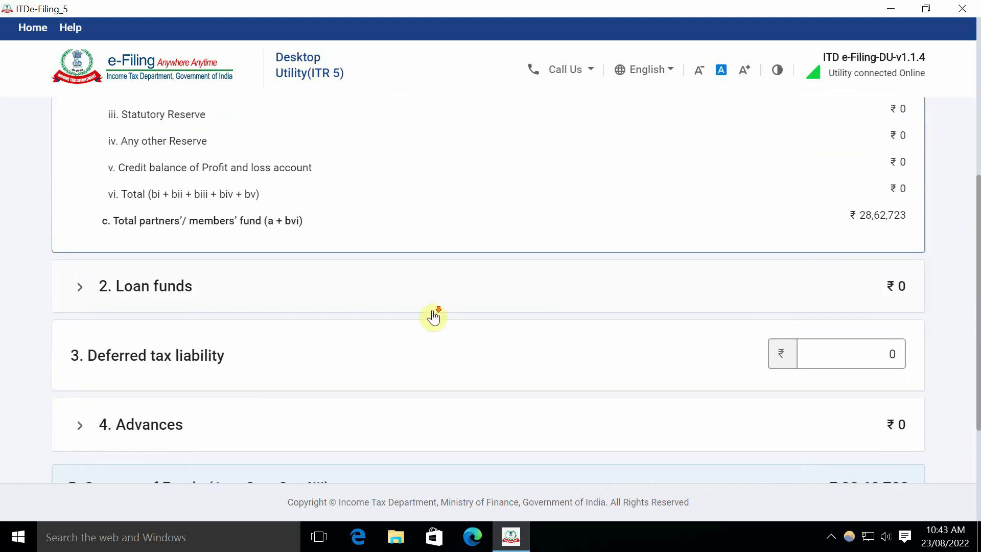
scroll(554, 243, "up", 2)
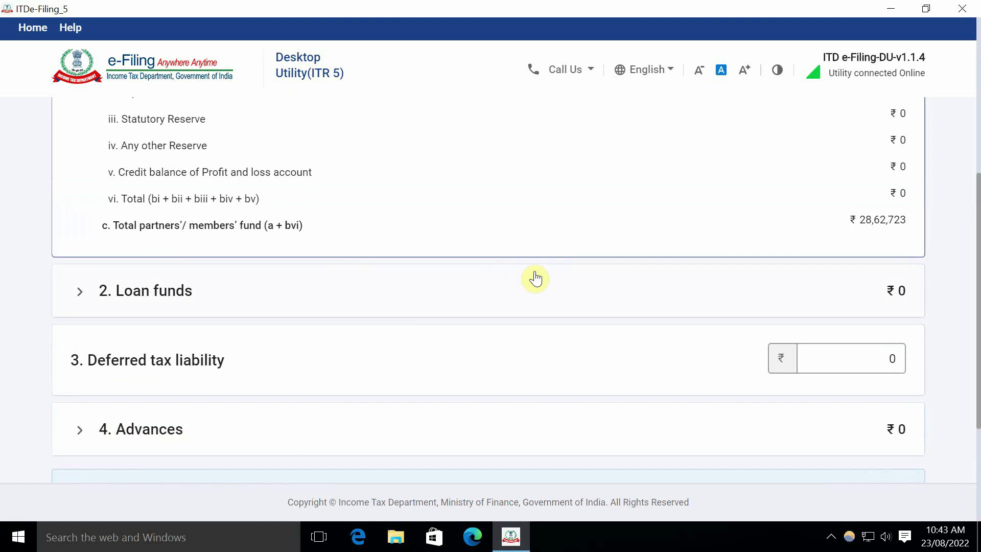
Step: Save the Sources of Funds details and return to Part A - Balance Sheet
scroll(397, 317, "down", 2)
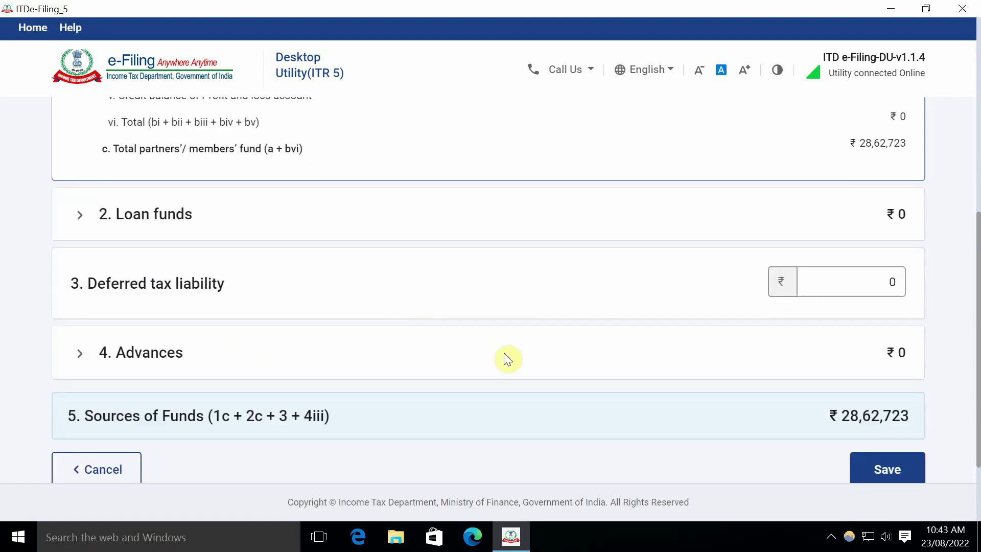
scroll(251, 397, "down", 2)
left_click(862, 391)
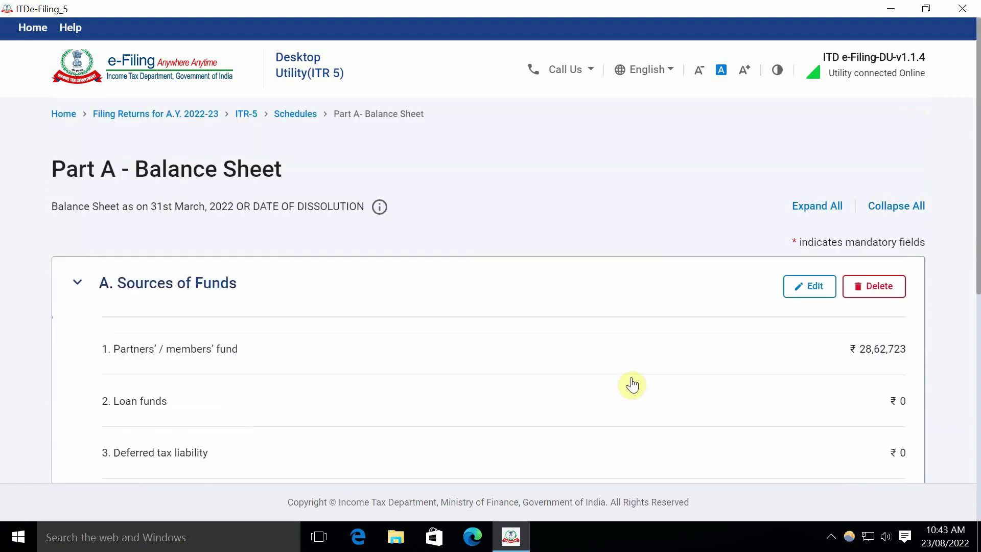
Step: Open Application of Funds for editing and examine the long-term and short-term Investments breakdown
scroll(493, 351, "down", 5)
scroll(489, 352, "down", 4)
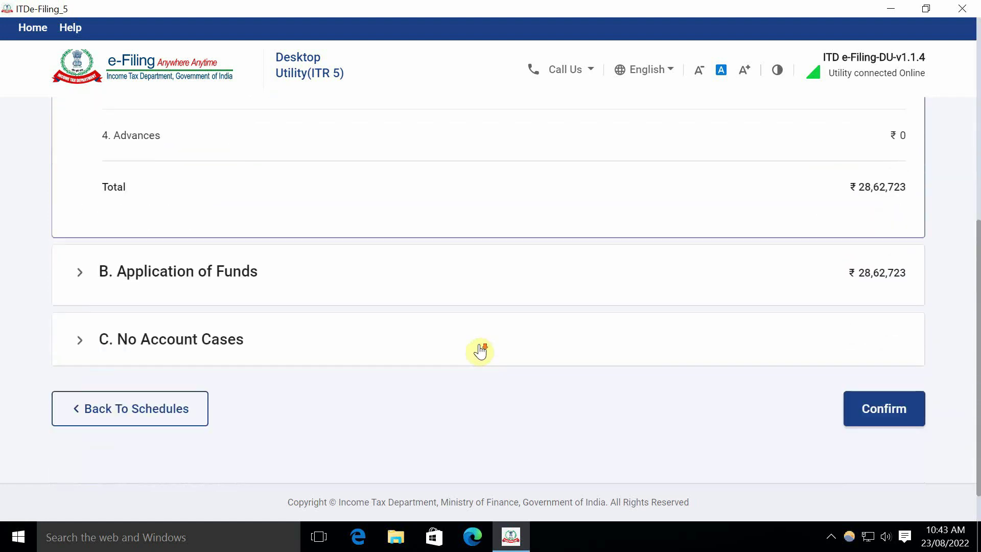
left_click(367, 281)
scroll(353, 267, "down", 1)
scroll(746, 332, "up", 5)
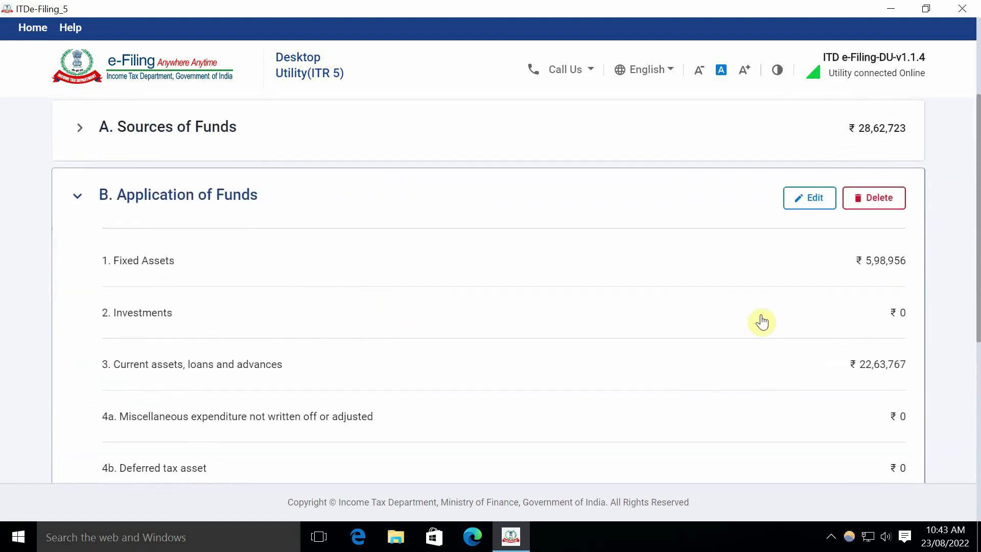
left_click(811, 201)
left_click(609, 306)
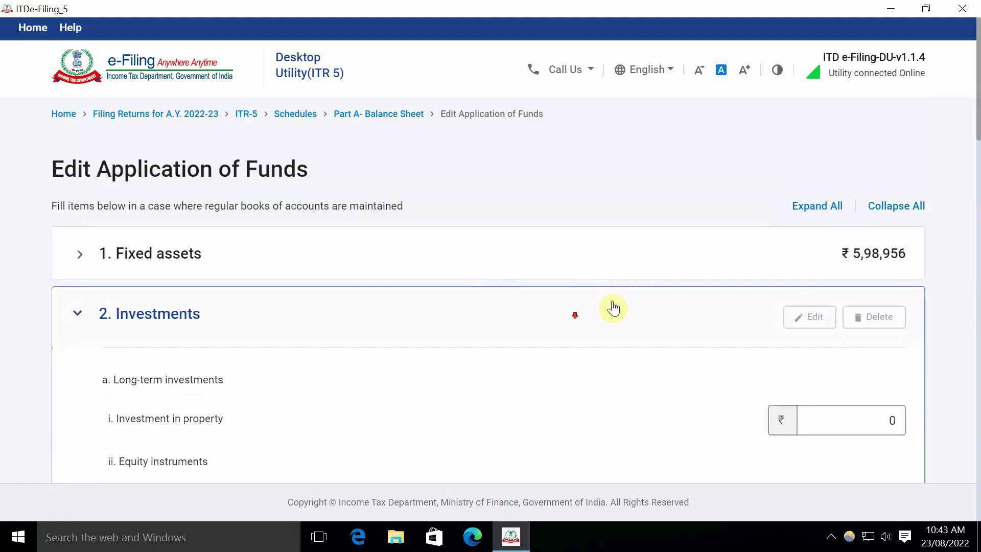
scroll(588, 317, "down", 3)
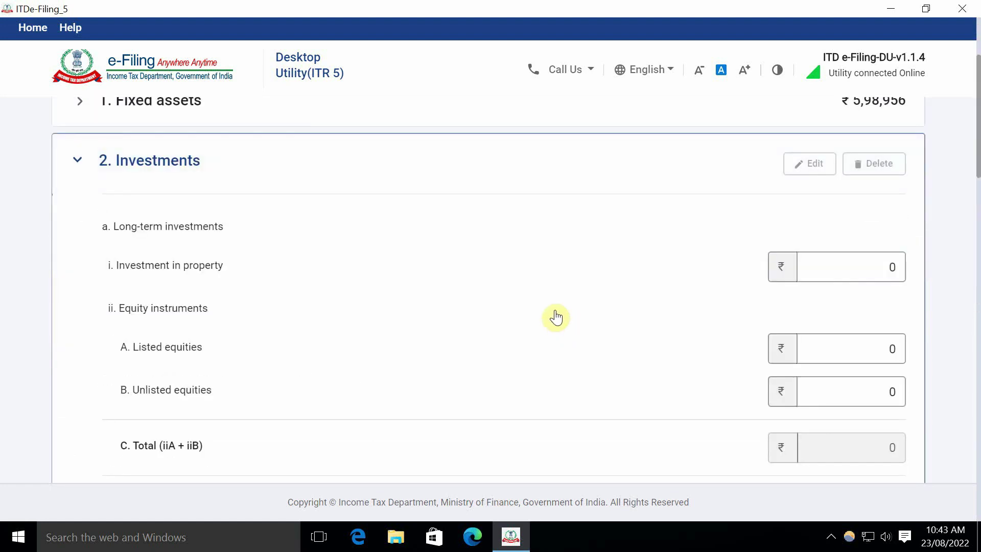
scroll(659, 320, "down", 5)
scroll(660, 321, "down", 15)
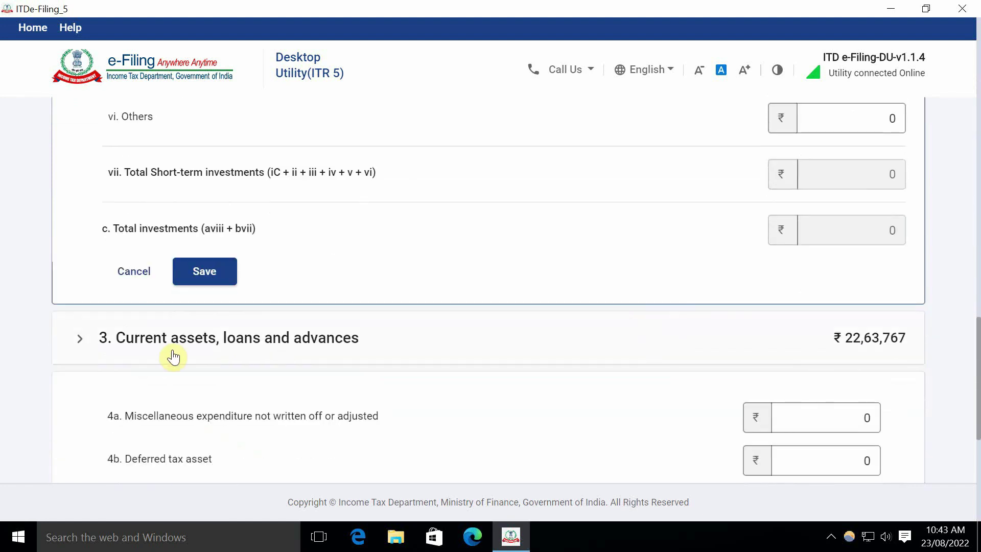
Step: Expand Current assets, loans and advances and examine the inventories, sundry debtors, cash and bank balances, and total current assets
left_click(541, 351)
scroll(808, 319, "up", 10)
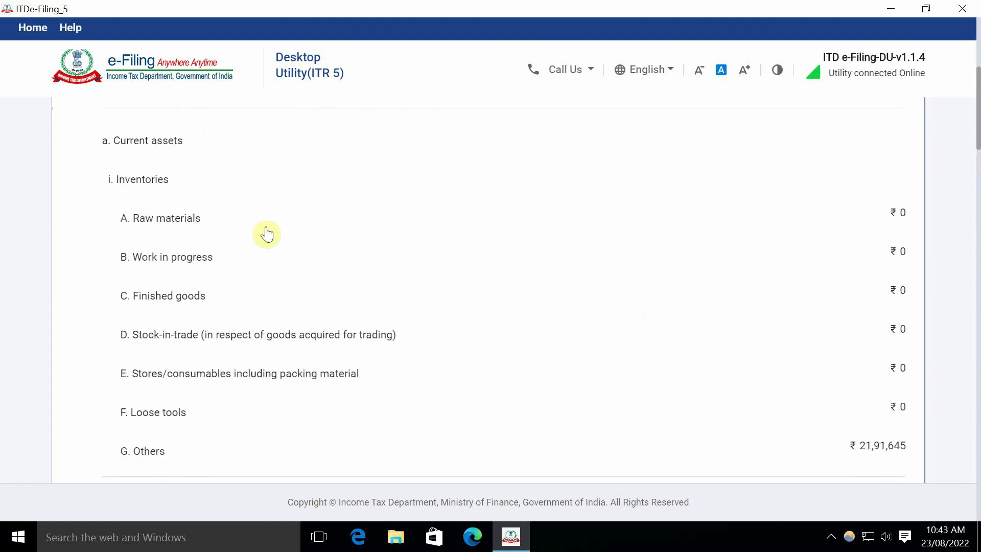
scroll(237, 401, "down", 3)
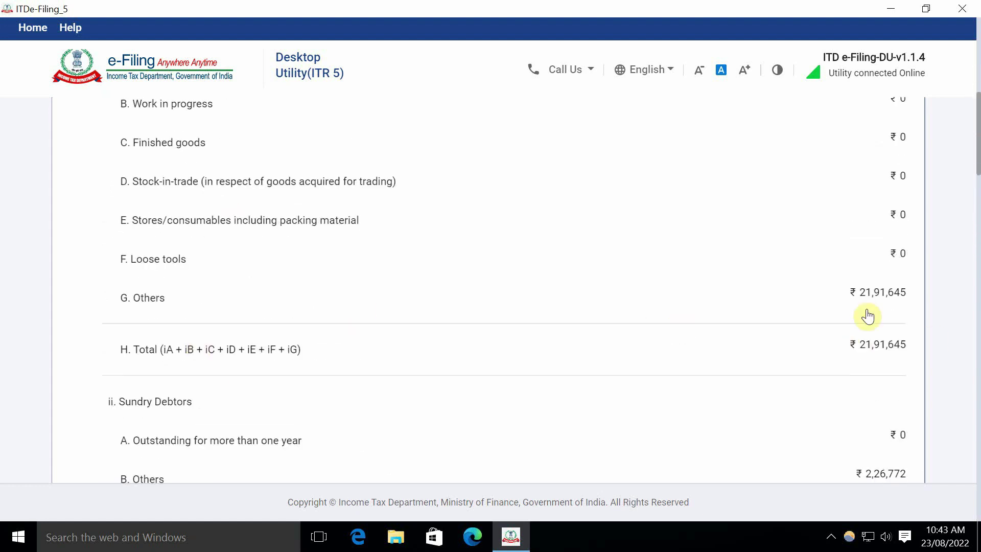
scroll(771, 348, "down", 3)
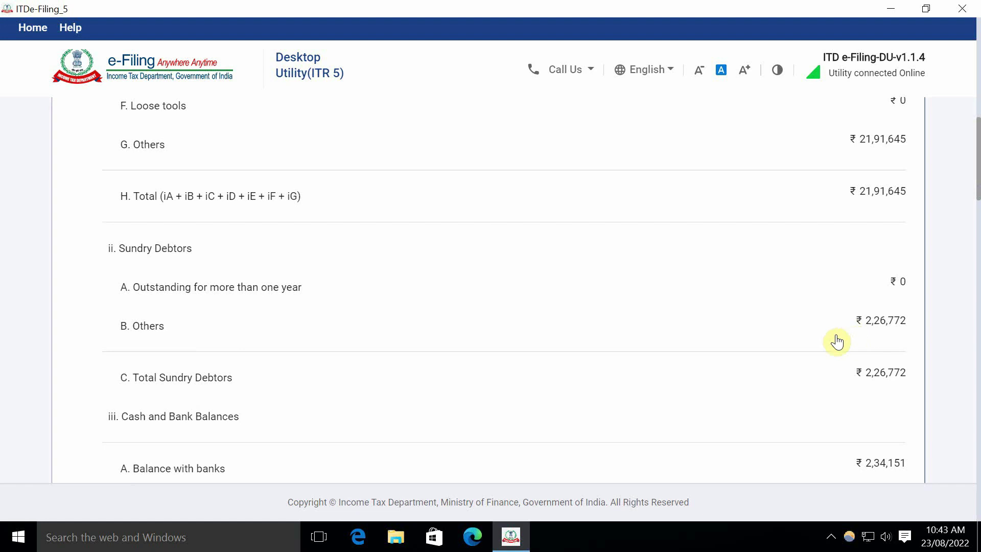
scroll(843, 348, "down", 3)
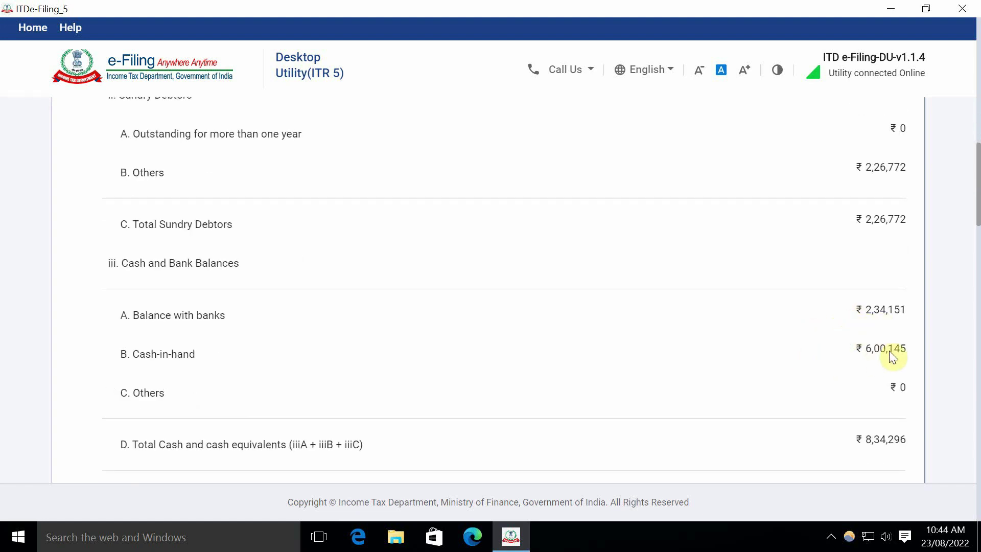
scroll(828, 384, "down", 2)
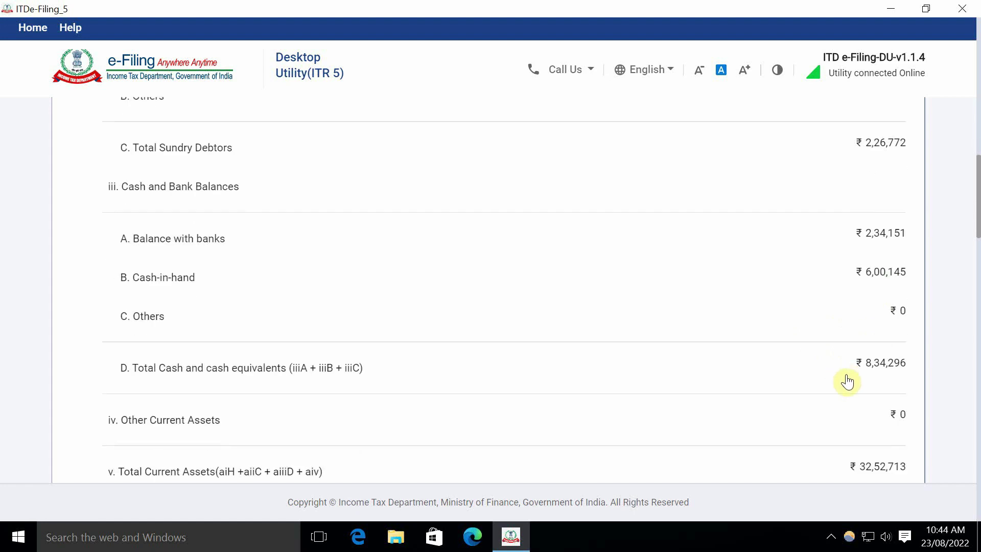
scroll(827, 376, "down", 3)
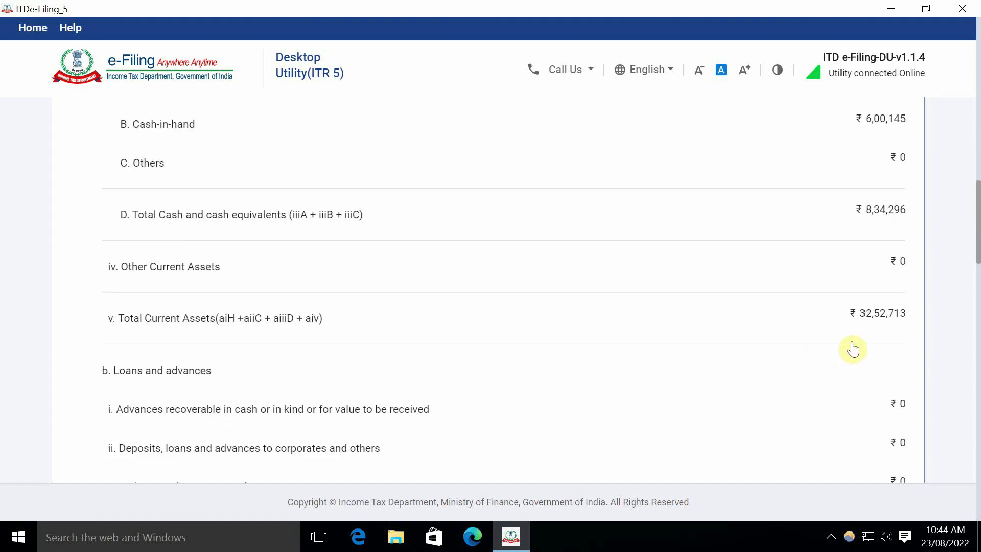
Step: Examine loans and advances, current liabilities, provisions and net current assets, through to the total application of funds
scroll(852, 350, "down", 9)
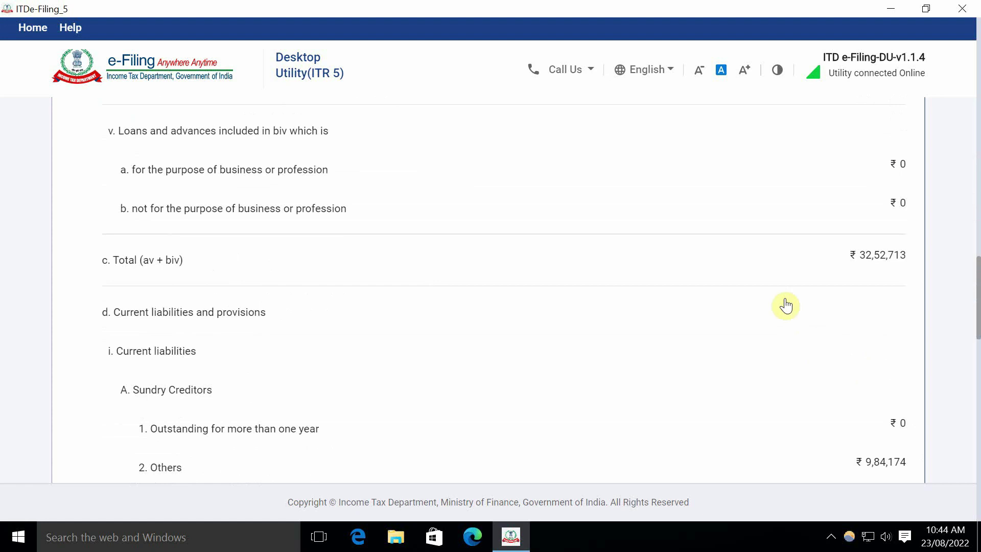
scroll(782, 302, "down", 5)
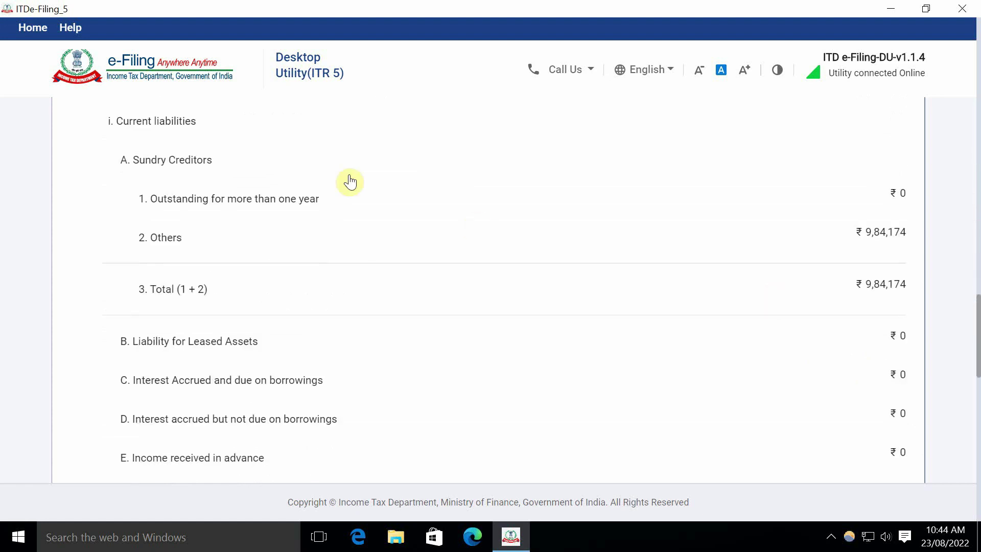
scroll(752, 346, "down", 5)
scroll(756, 348, "down", 1)
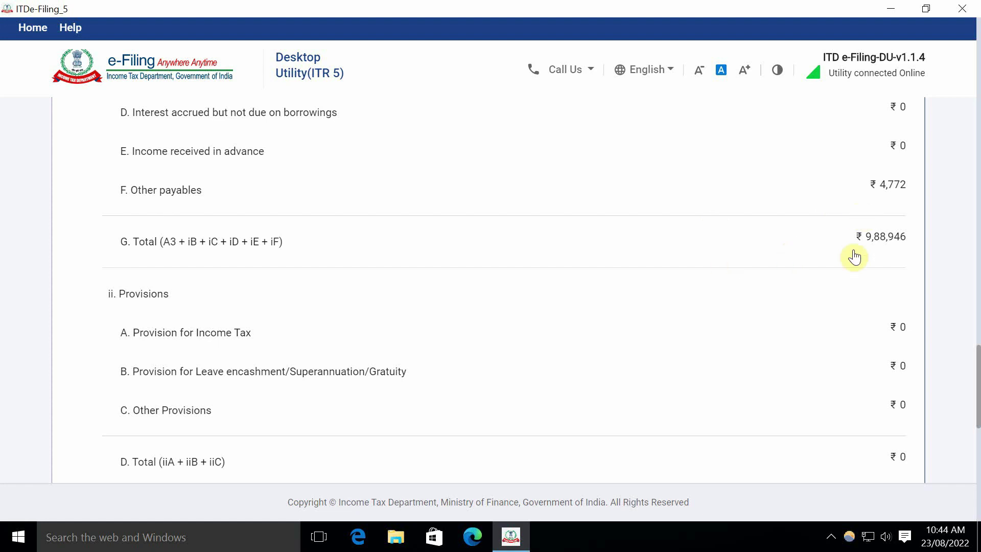
scroll(865, 307, "down", 4)
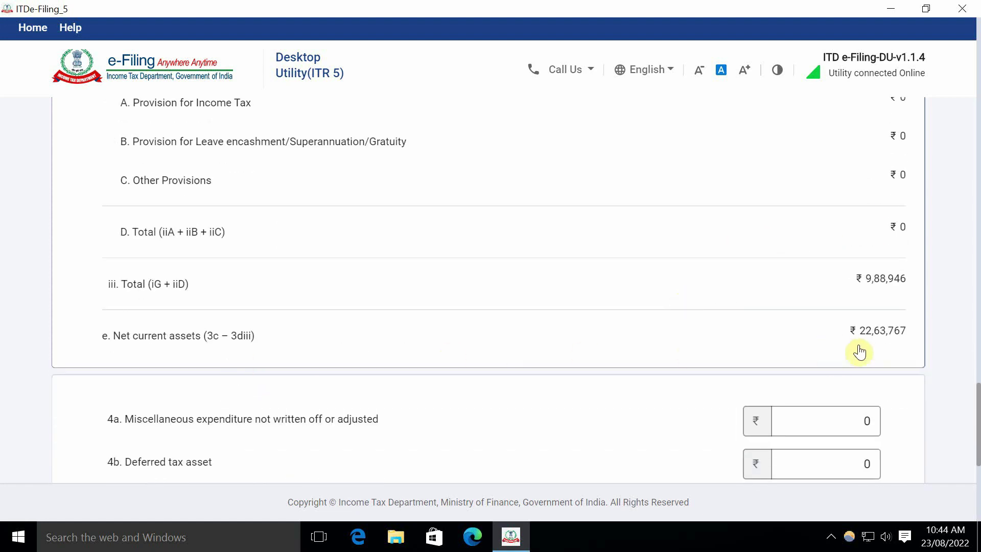
scroll(720, 375, "down", 6)
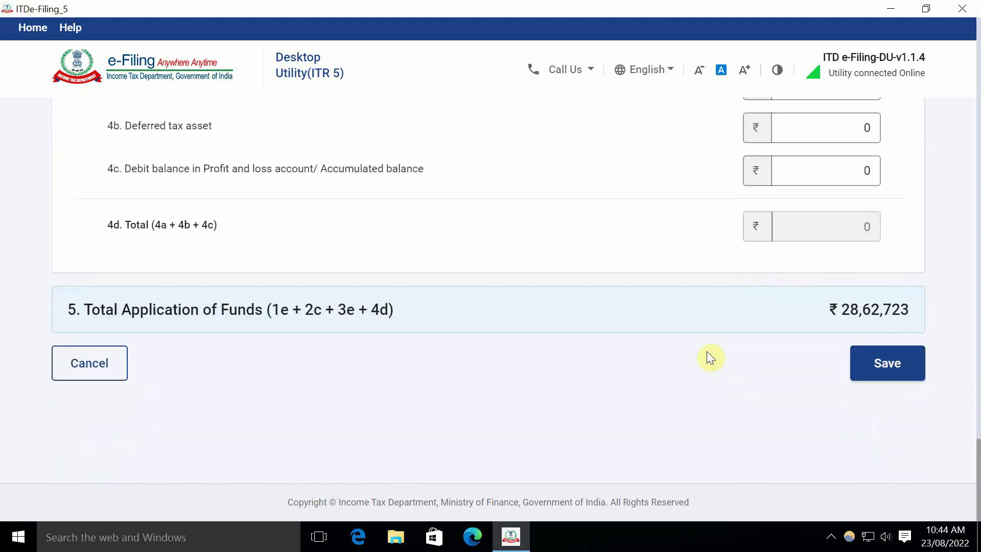
Step: Save the Application of Funds details and confirm Part A - Balance Sheet
left_click(886, 365)
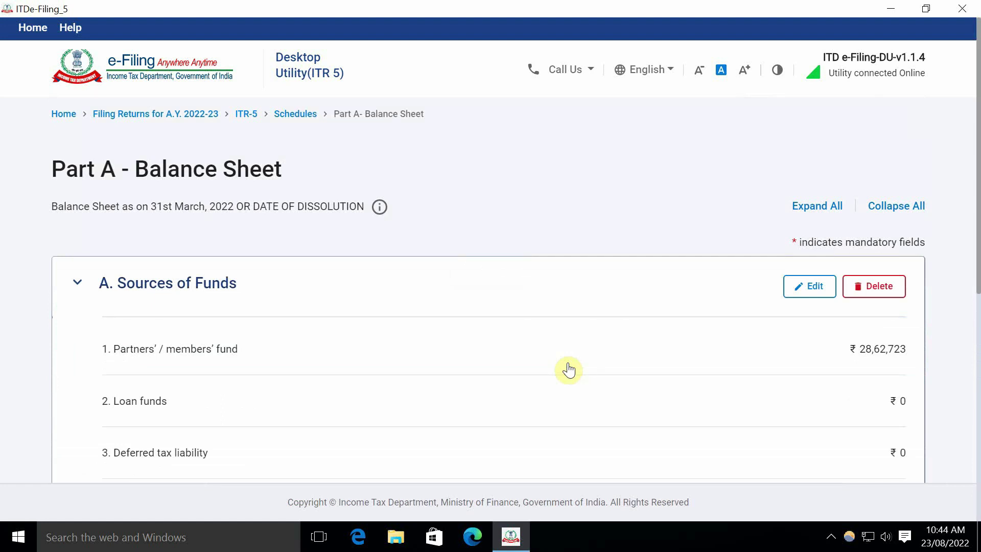
scroll(465, 308, "down", 8)
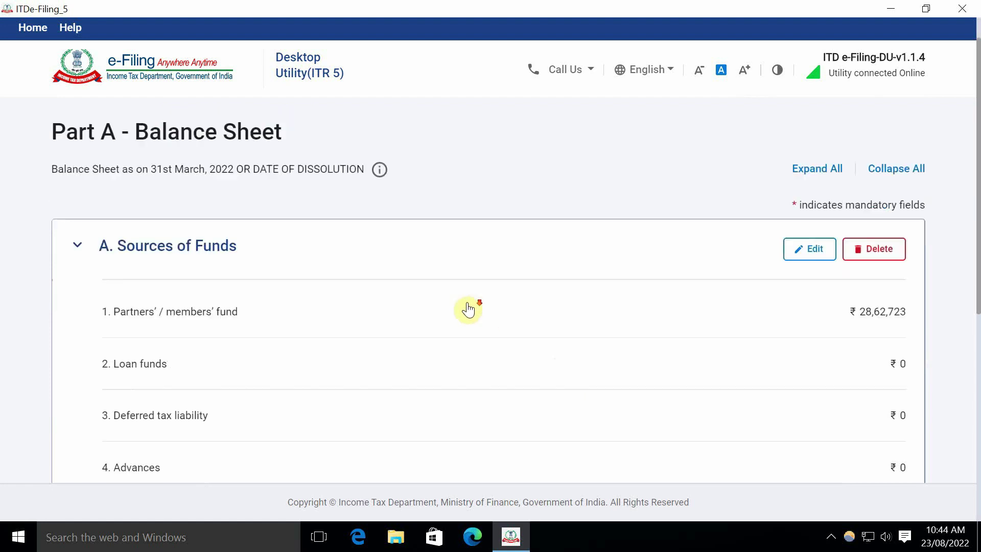
left_click(885, 359)
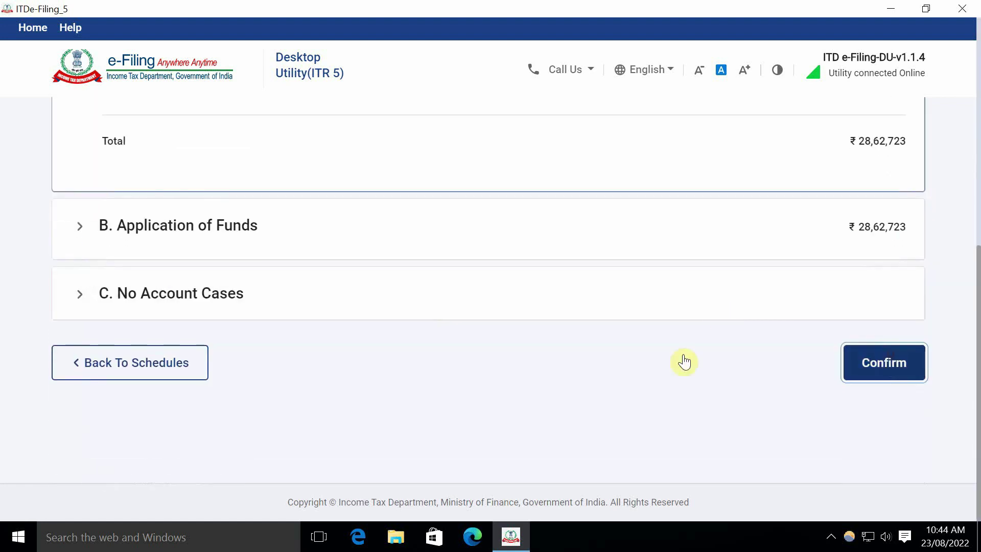
Step: Open Part A - Trading Account and examine the revenue, closing stock, opening stock, purchases, direct expenses and gross profit
scroll(433, 316, "down", 3)
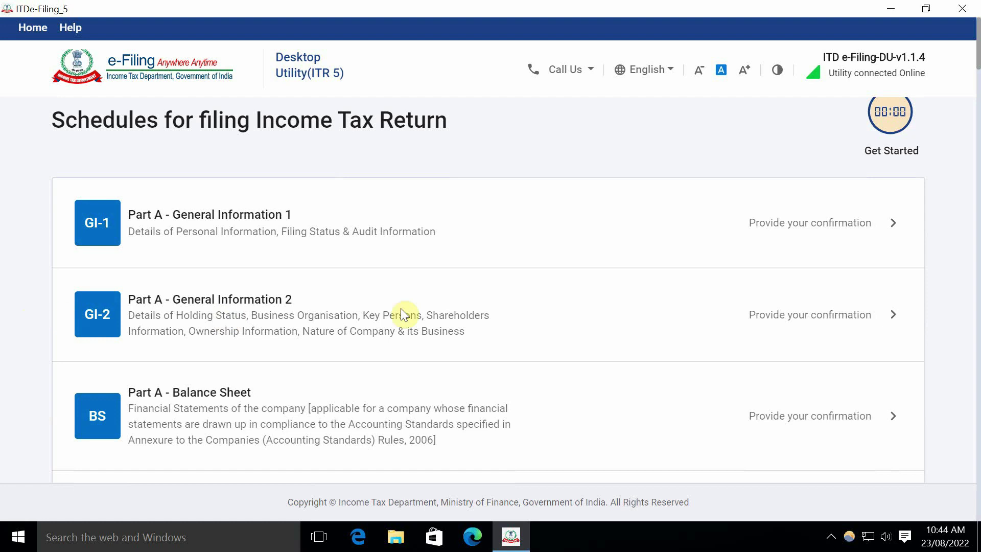
scroll(357, 322, "down", 4)
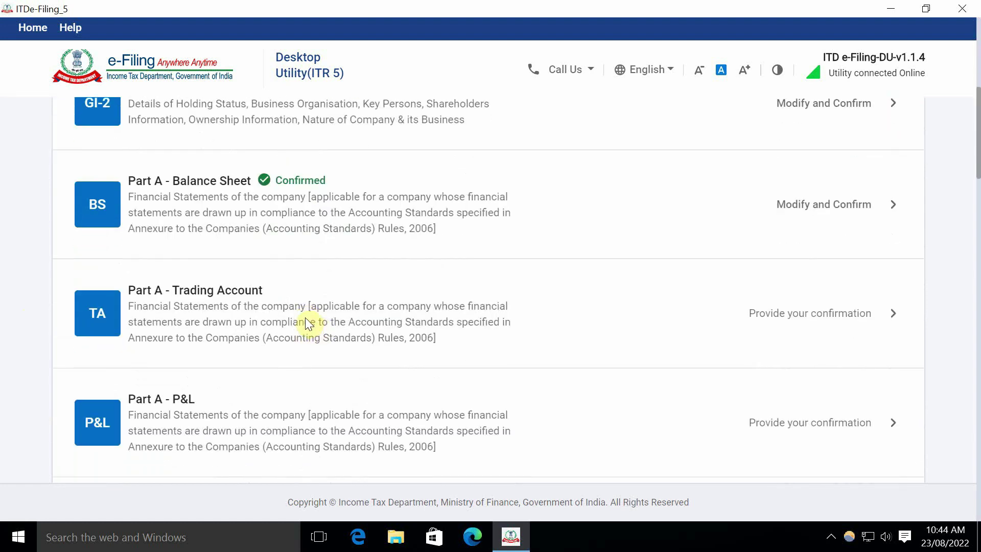
left_click(823, 316)
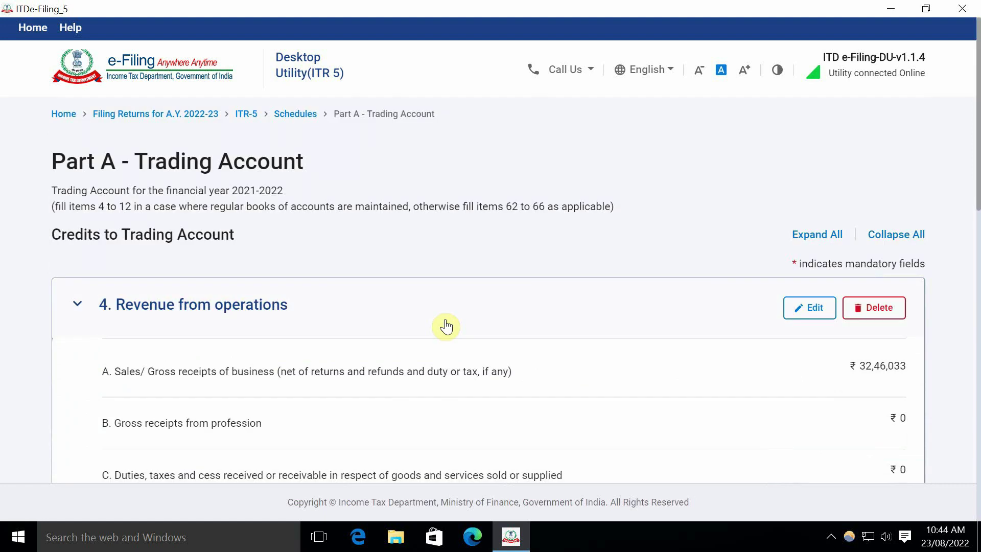
scroll(351, 324, "down", 3)
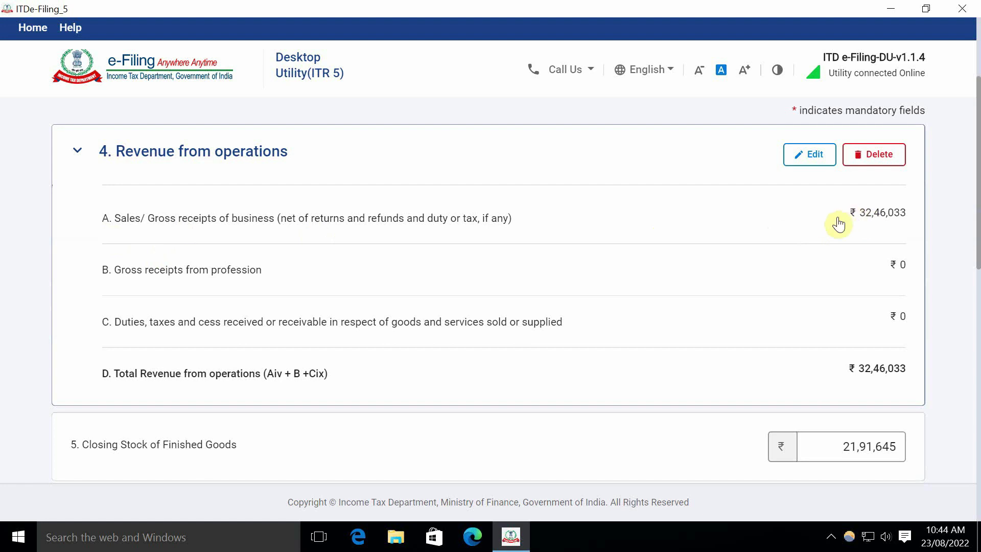
scroll(788, 235, "down", 2)
scroll(817, 328, "down", 3)
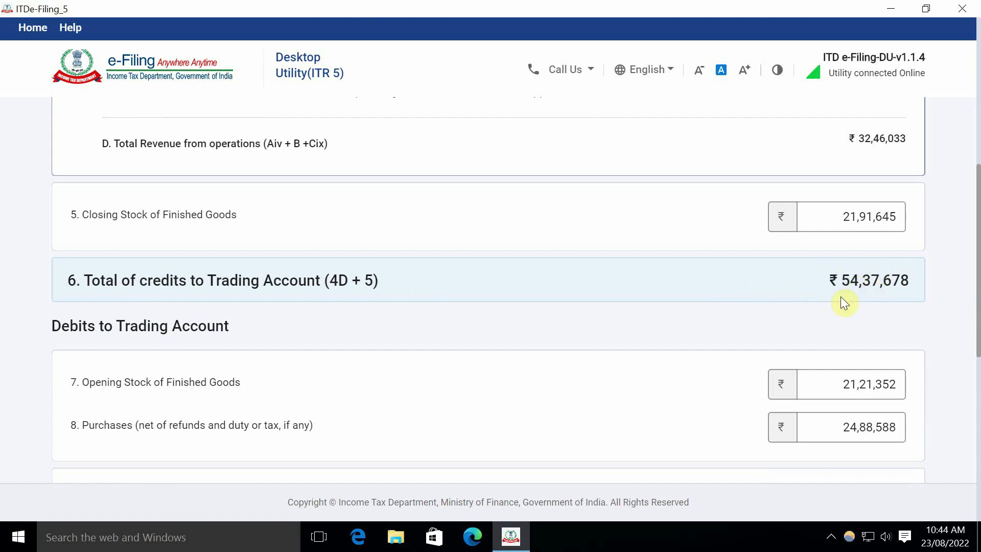
scroll(839, 282, "down", 2)
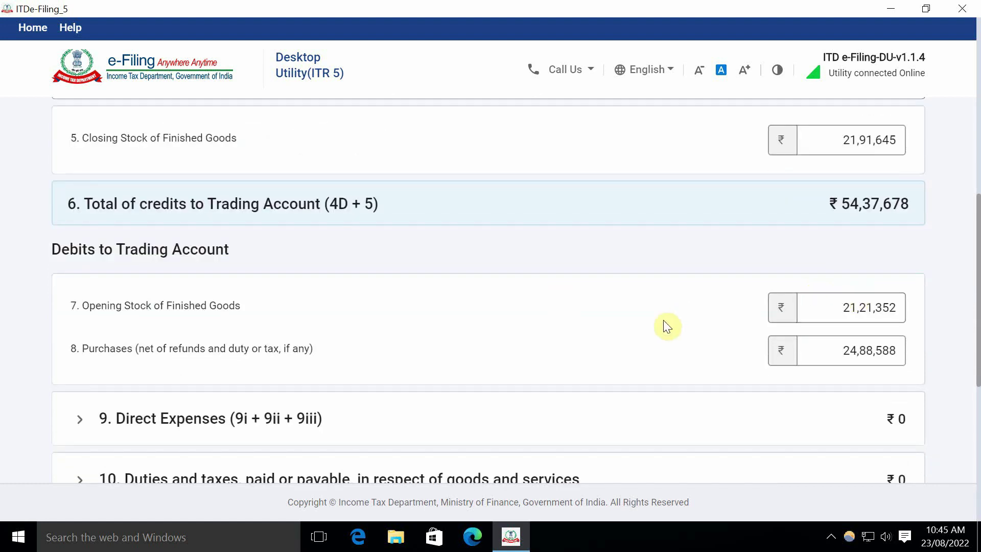
scroll(706, 337, "down", 5)
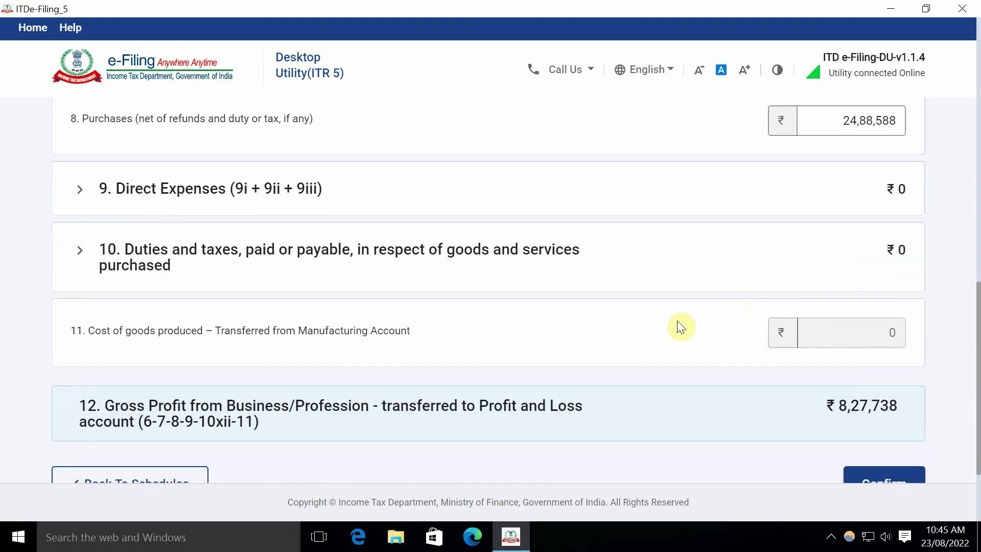
scroll(675, 328, "down", 2)
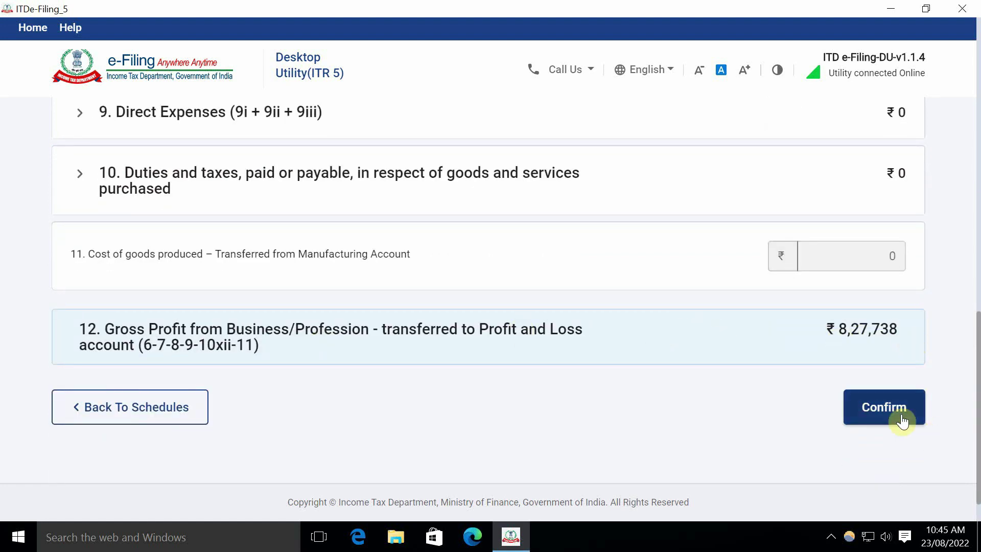
Step: Confirm Part A - Trading Account and open Part A - P&L for confirmation
left_click(874, 420)
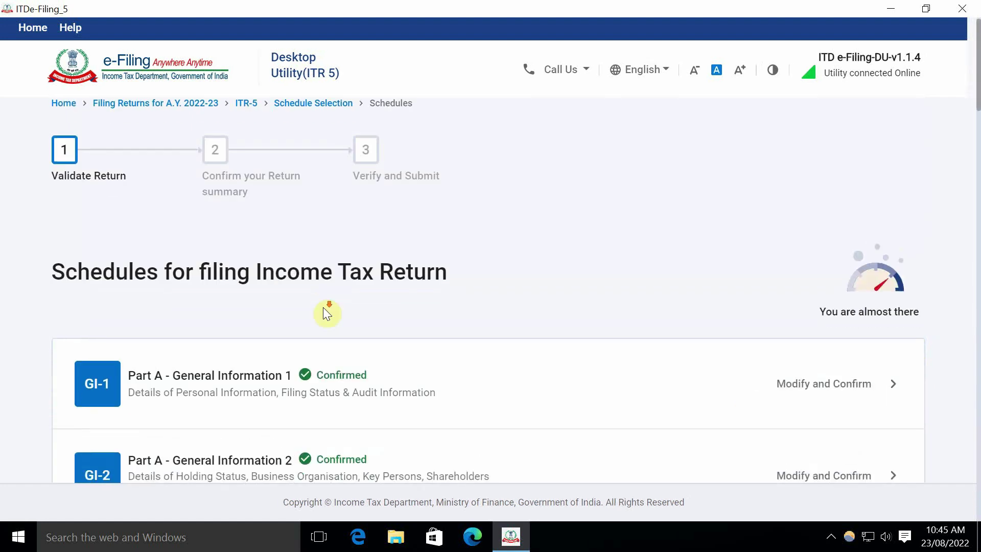
scroll(327, 312, "down", 2)
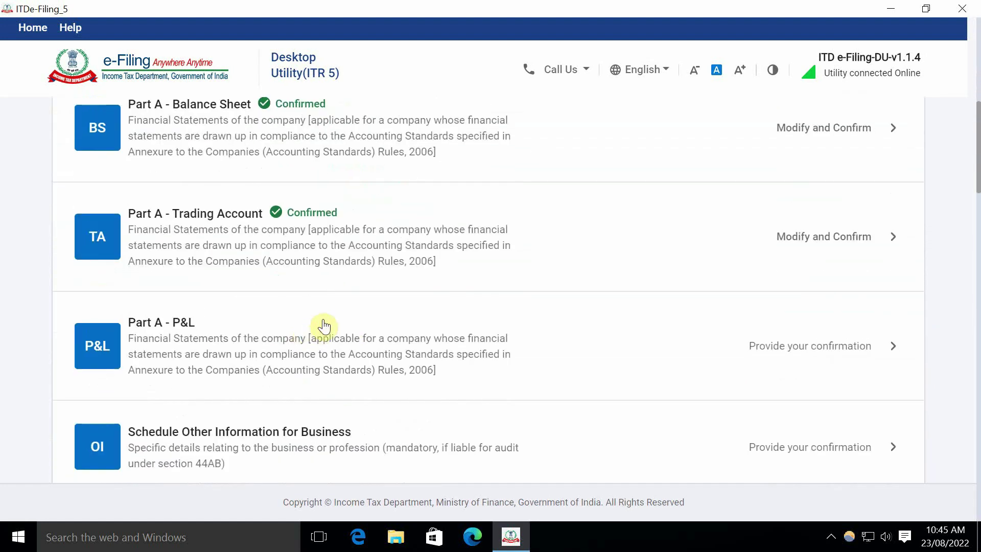
left_click(829, 349)
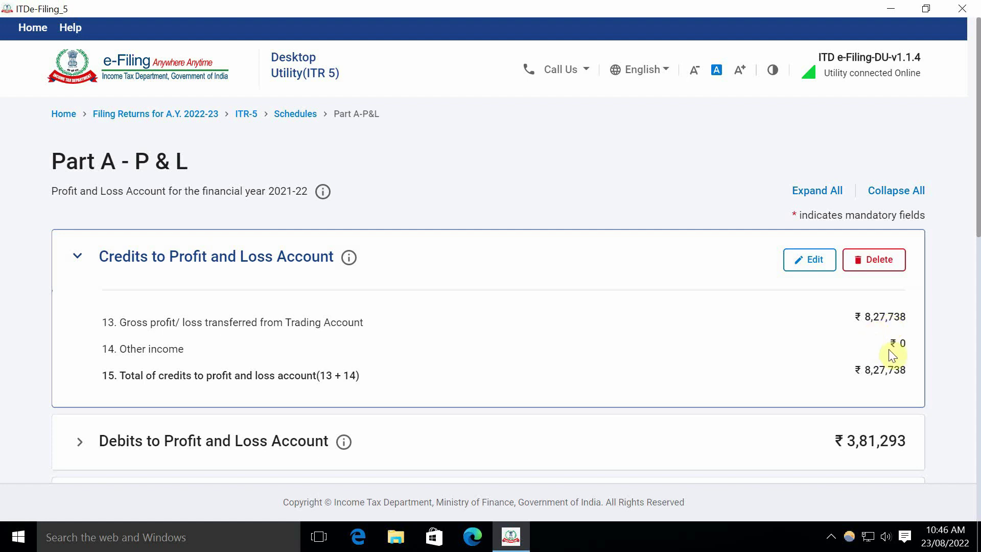
Step: Examine the credits, interest and depreciation in Part A - P&L, and expand Debits to Profit and Loss Account
scroll(884, 367, "down", 1)
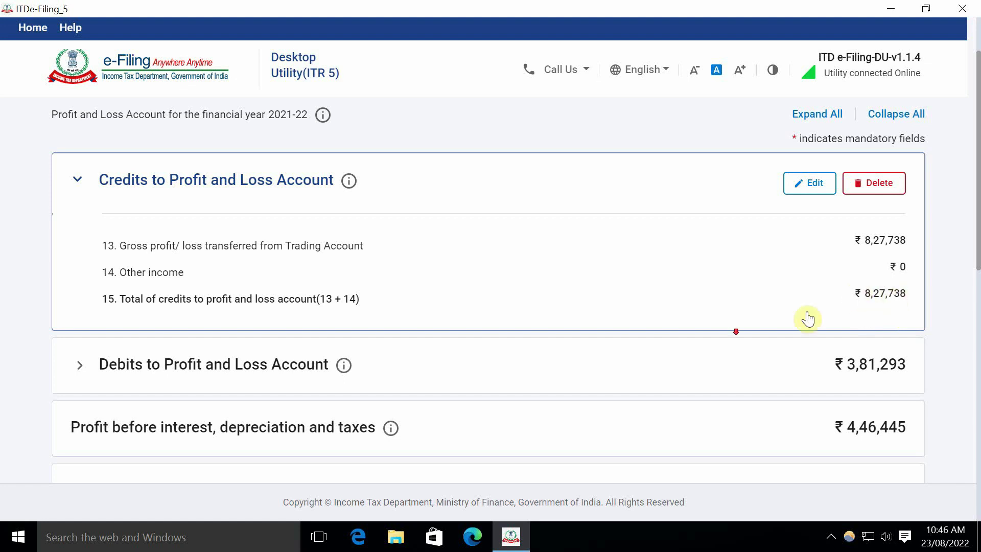
scroll(806, 317, "down", 3)
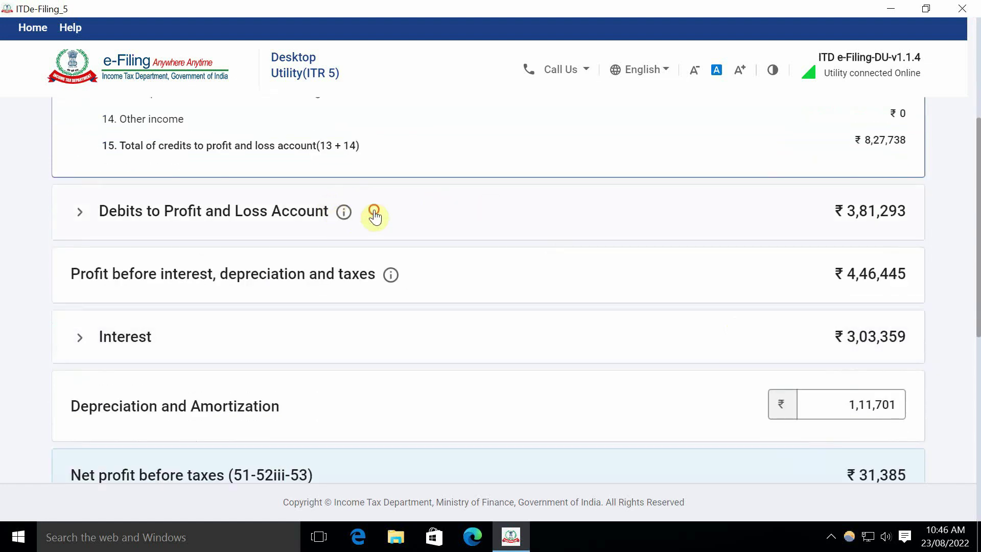
left_click(373, 211)
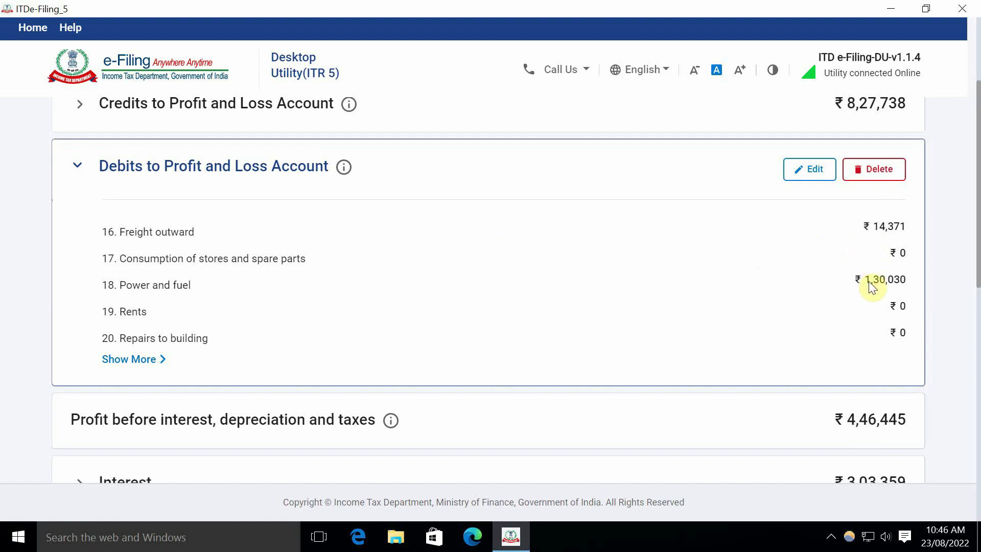
Step: Show all items under Debits to Profit and Loss Account and examine the expenses from Freight outward to Other provisions
scroll(879, 283, "down", 4)
scroll(422, 200, "up", 3)
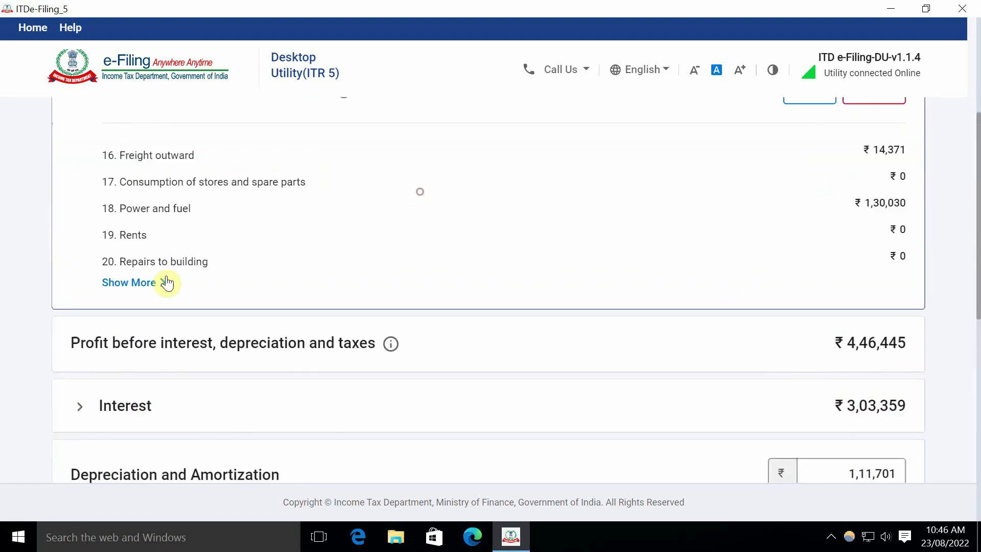
left_click(140, 282)
scroll(592, 273, "down", 3)
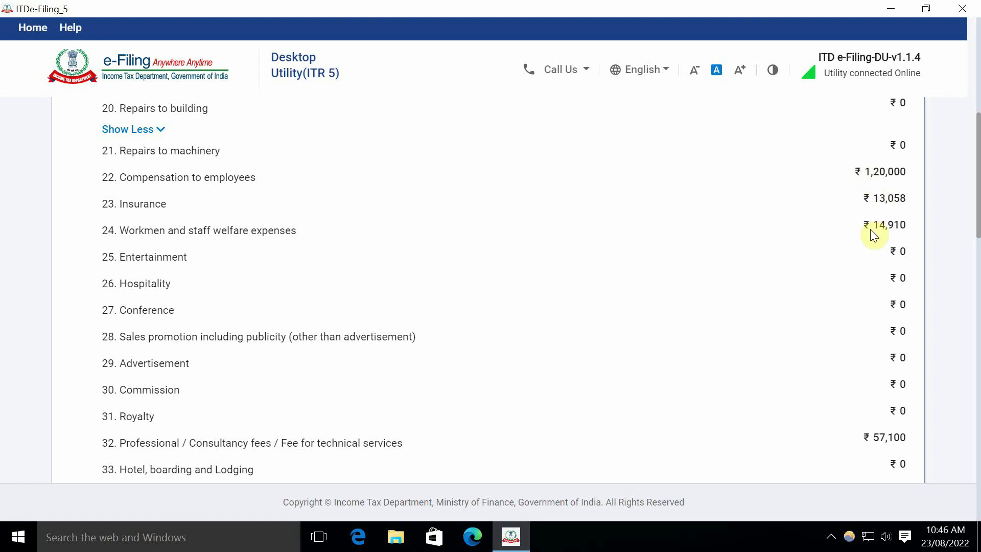
scroll(874, 281, "down", 3)
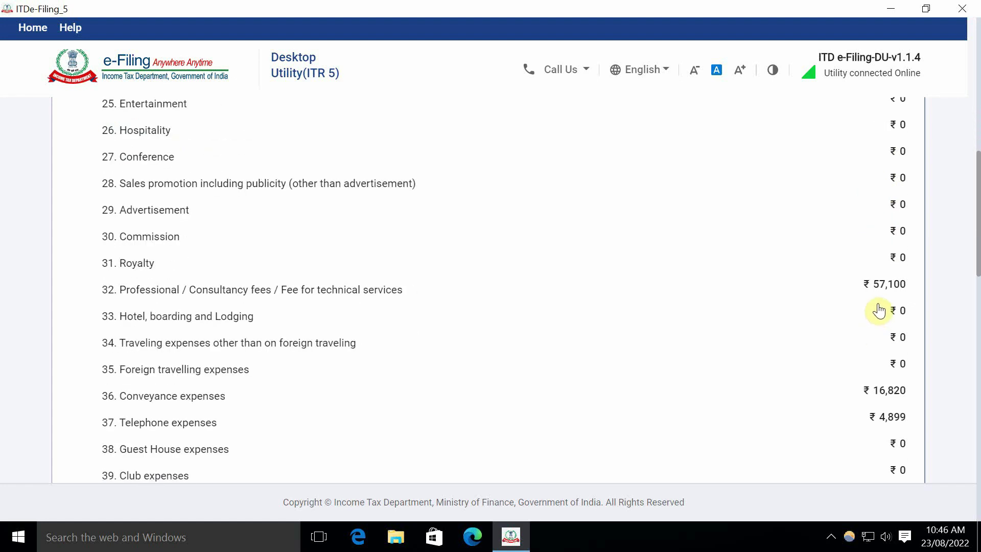
scroll(882, 310, "down", 3)
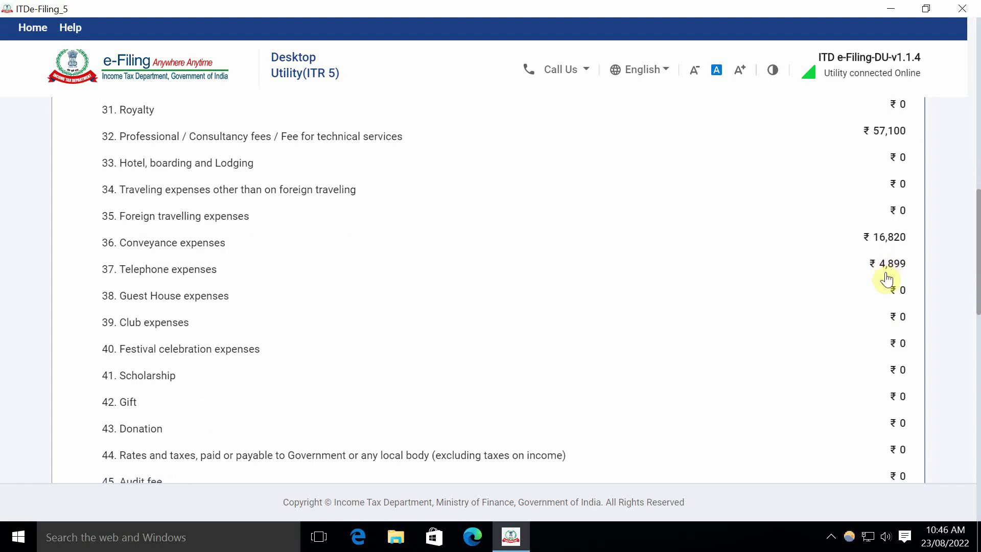
scroll(886, 279, "down", 6)
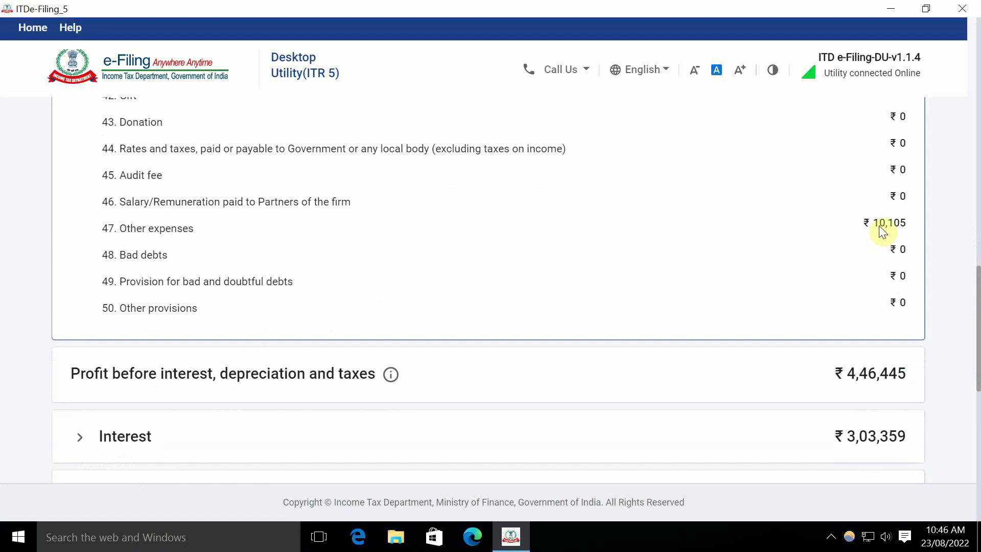
Step: Open the Debits to P & L Account details for editing and examine items 16 to 30 on the first page
scroll(871, 306, "up", 20)
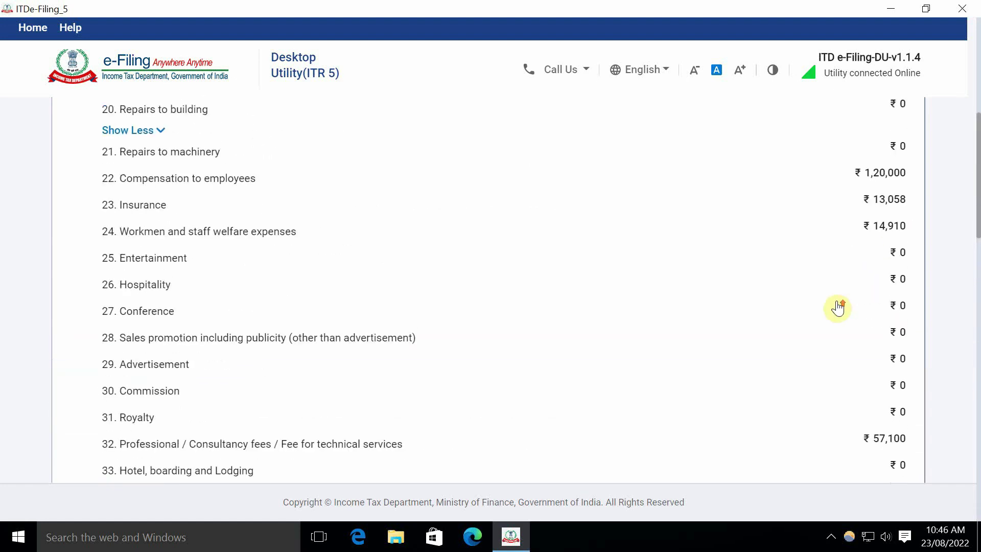
left_click(813, 321)
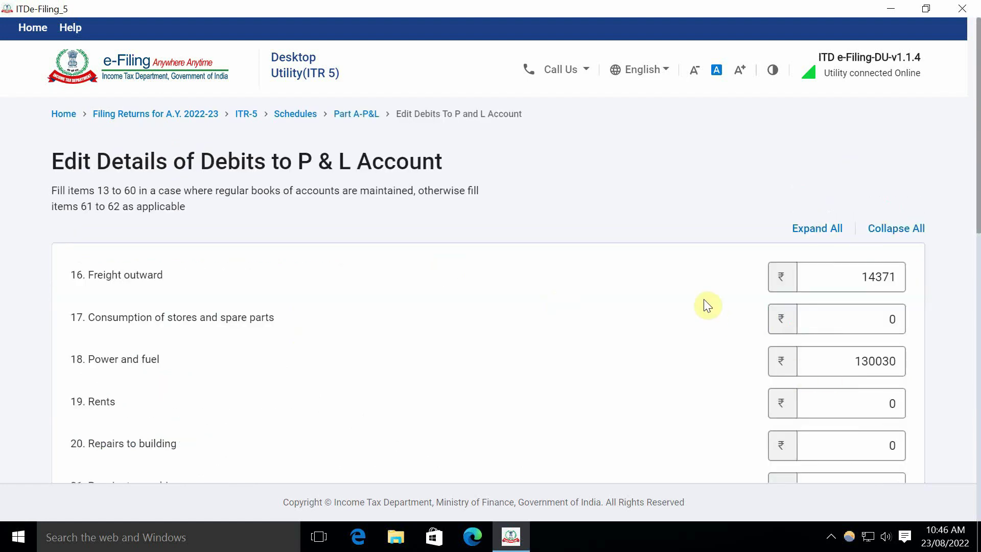
scroll(703, 297, "down", 15)
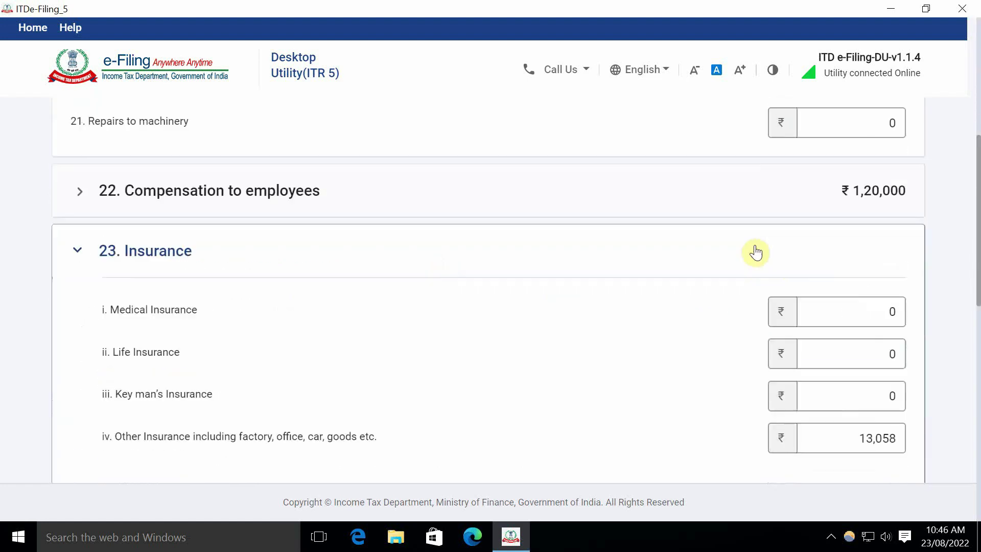
scroll(731, 287, "down", 1)
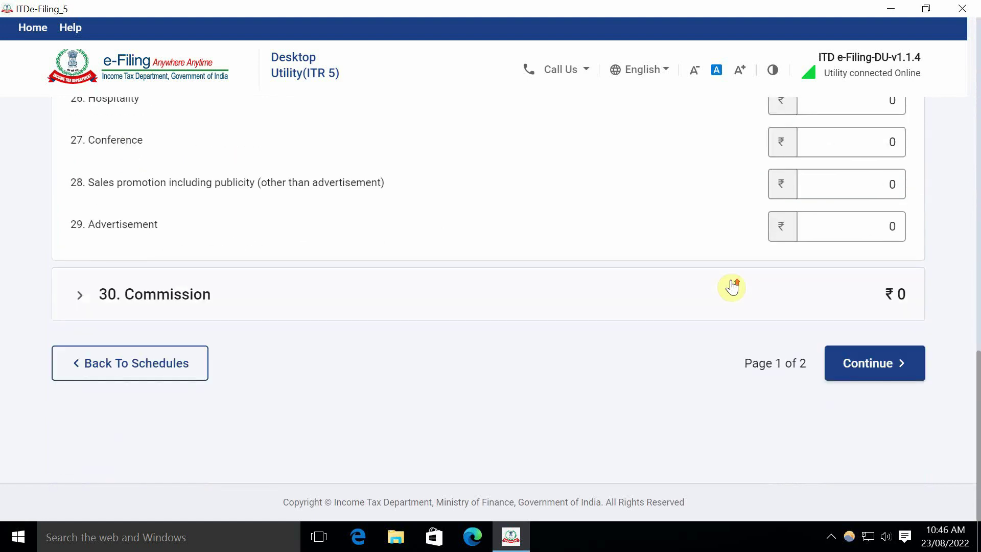
scroll(732, 287, "up", 1)
scroll(731, 287, "up", 4)
scroll(732, 287, "up", 6)
scroll(731, 287, "down", 10)
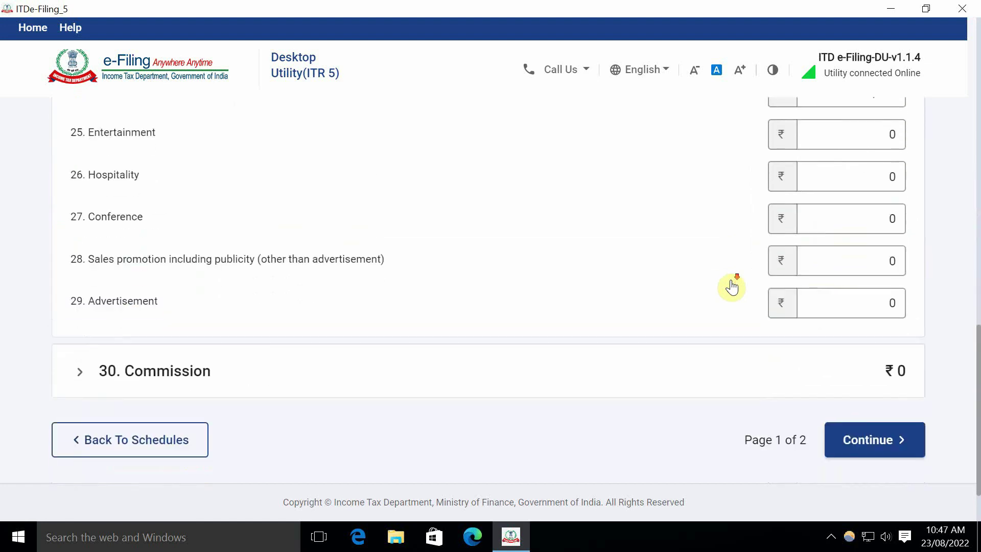
Step: Continue to the second page of the debit details, go through it from Royalty onward and finish the section
left_click(887, 367)
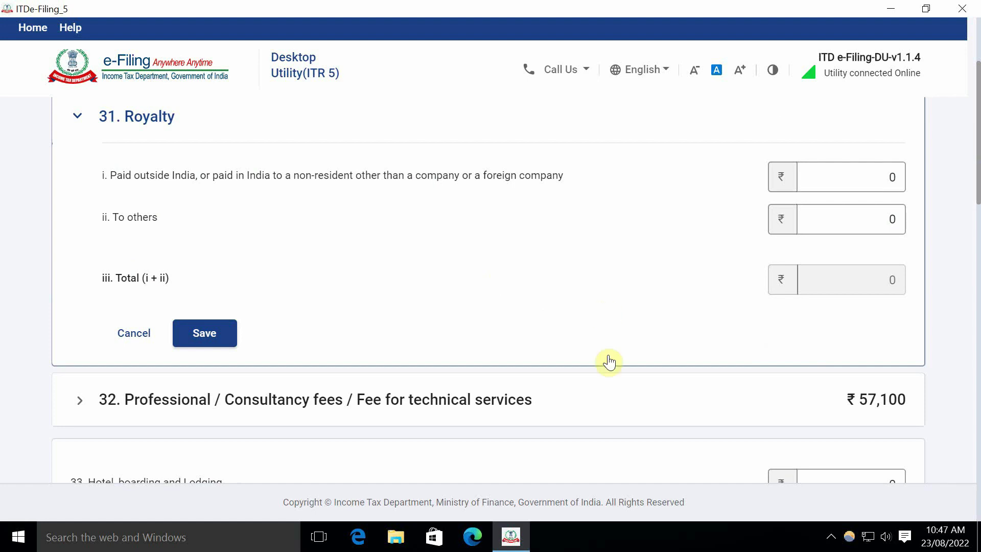
scroll(610, 362, "up", 3)
scroll(642, 338, "down", 15)
left_click(860, 363)
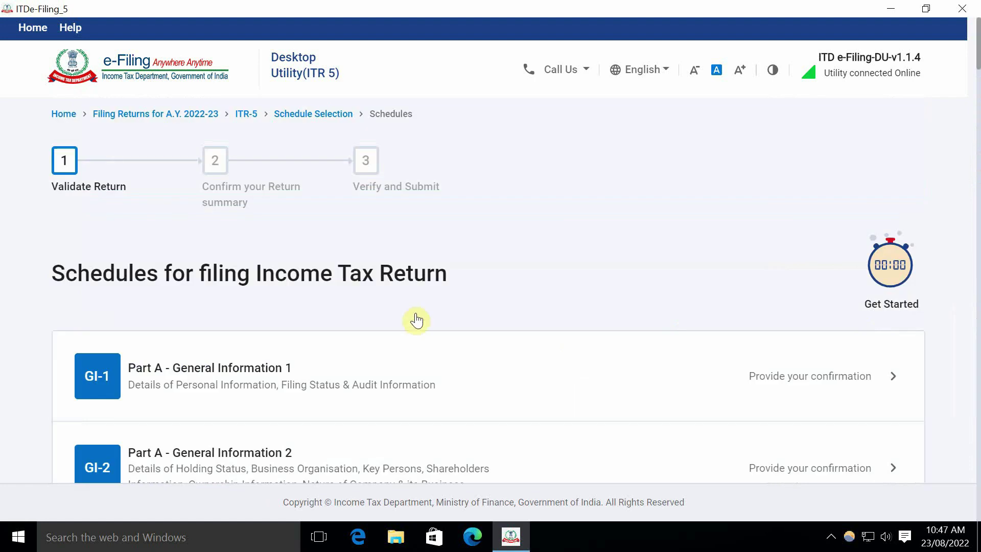
Step: Check the net profit before taxes and balance carried forward in Part A - P&L, and confirm the schedule
scroll(418, 323, "down", 5)
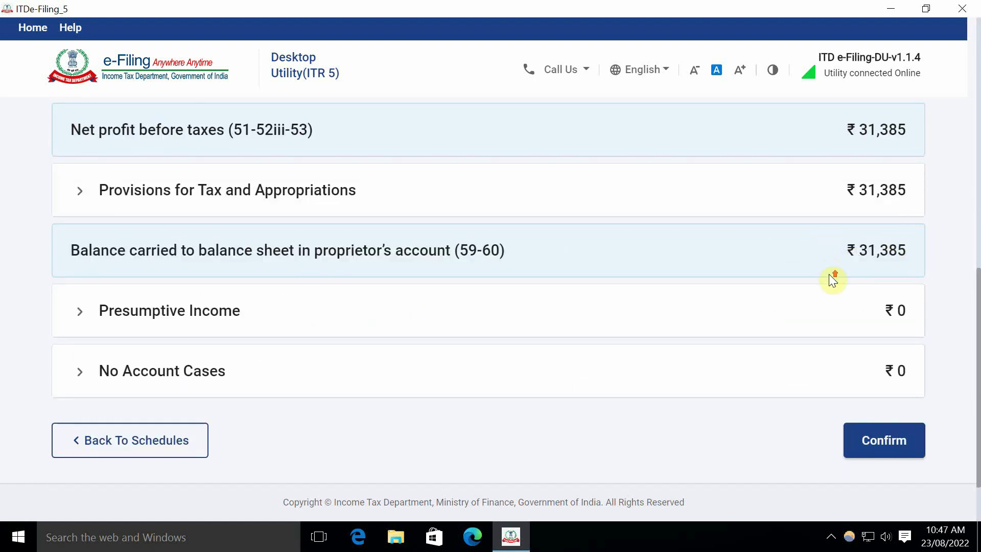
scroll(832, 277, "up", 3)
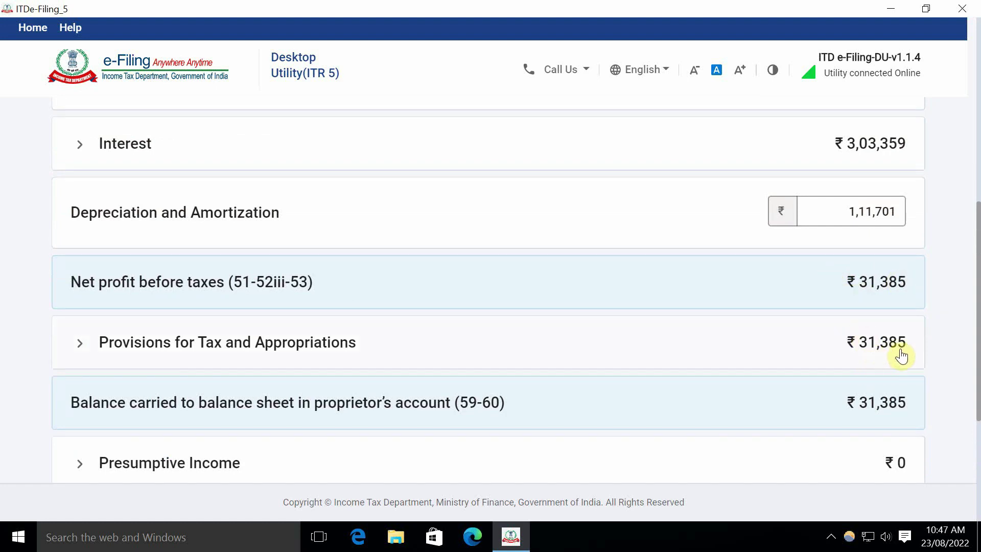
scroll(897, 353, "down", 5)
left_click(891, 365)
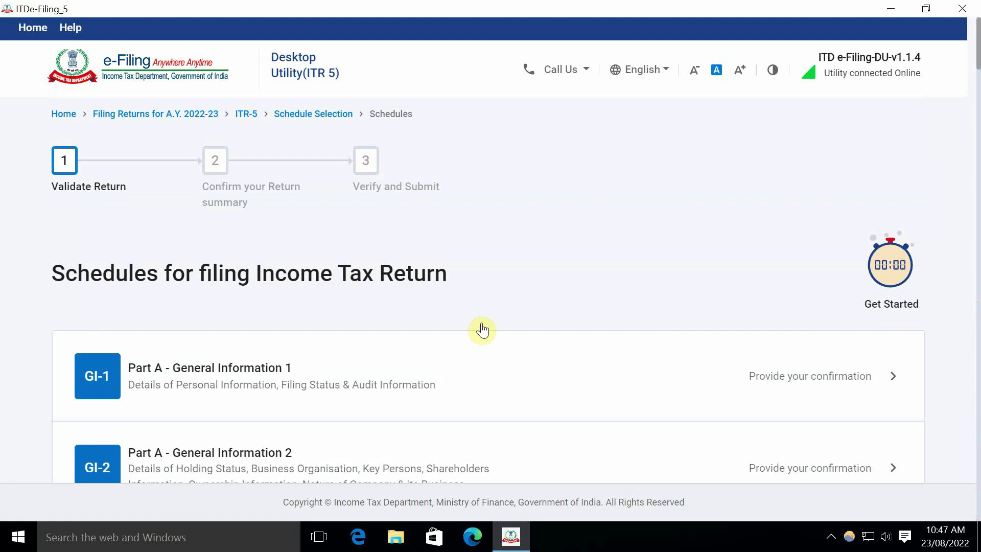
Step: Open Schedule Other Information for Business, review the accounting method, stock valuation and disallowance entries, and confirm it
scroll(486, 342, "down", 5)
scroll(489, 374, "down", 6)
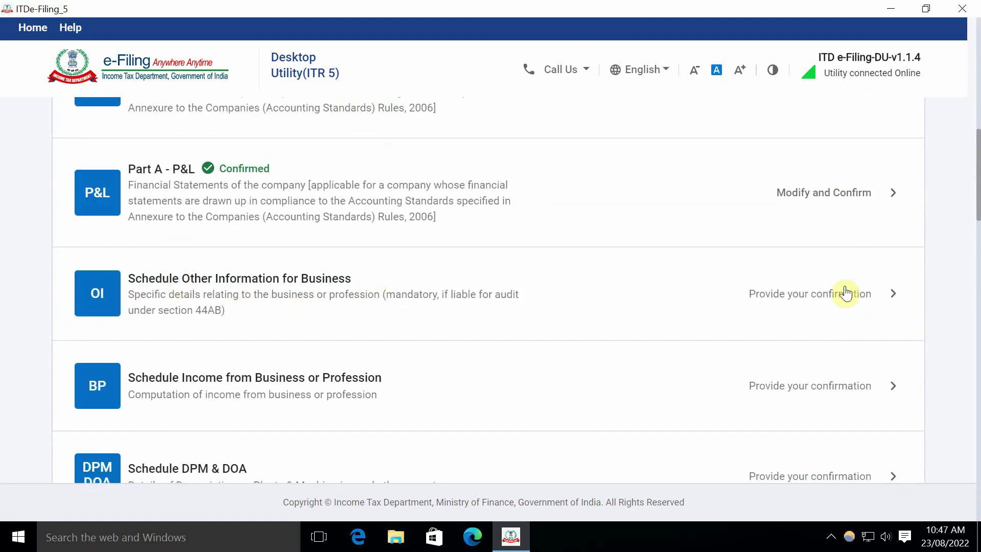
left_click(821, 299)
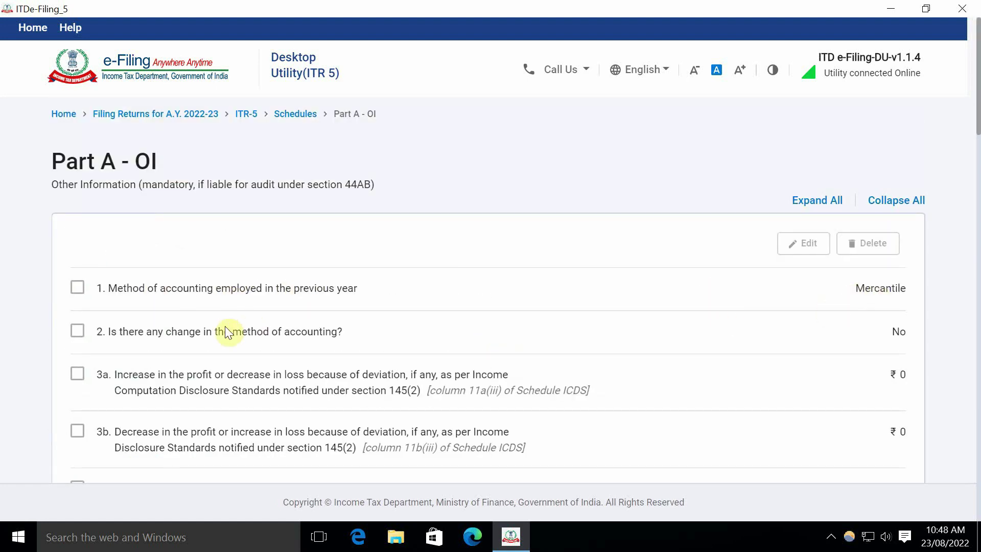
scroll(760, 342, "down", 6)
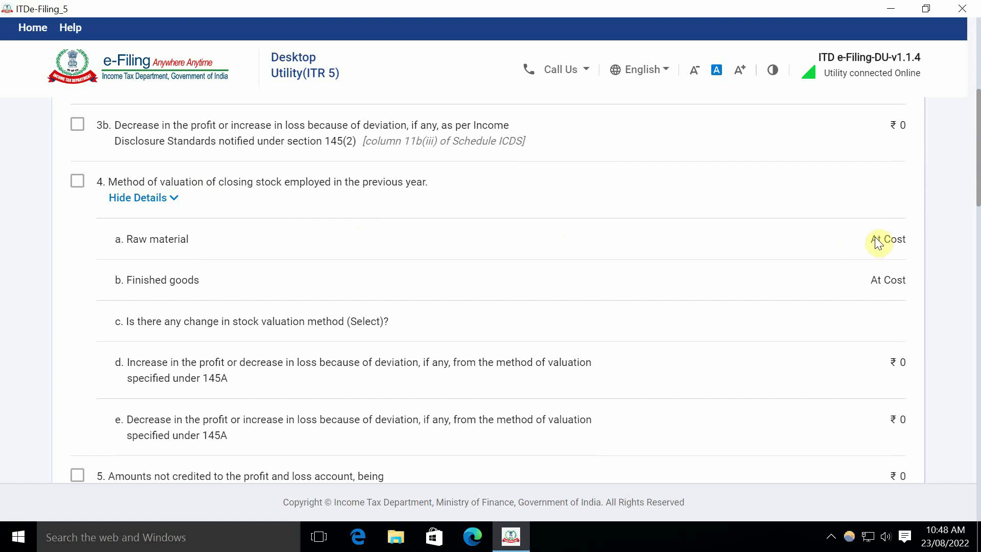
scroll(839, 328, "down", 20)
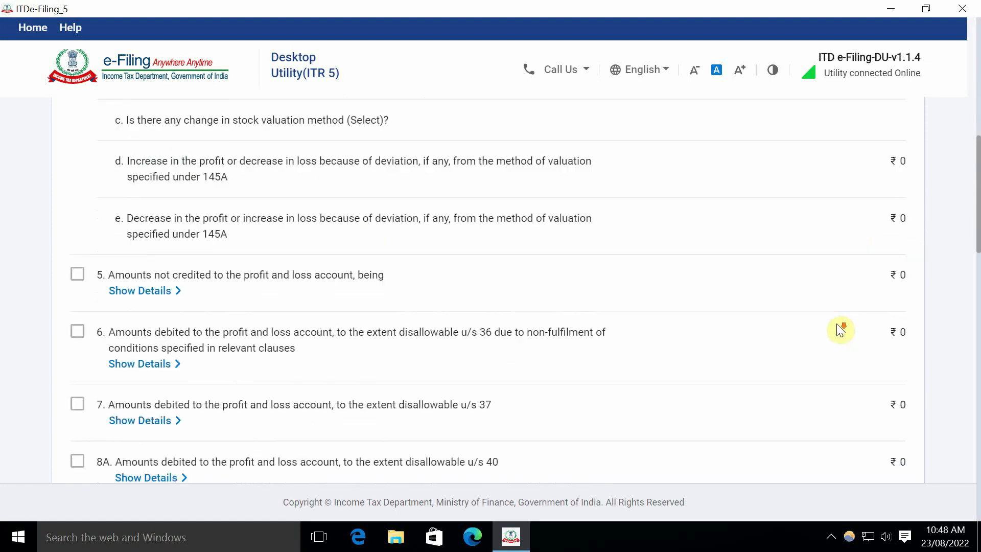
scroll(840, 330, "down", 6)
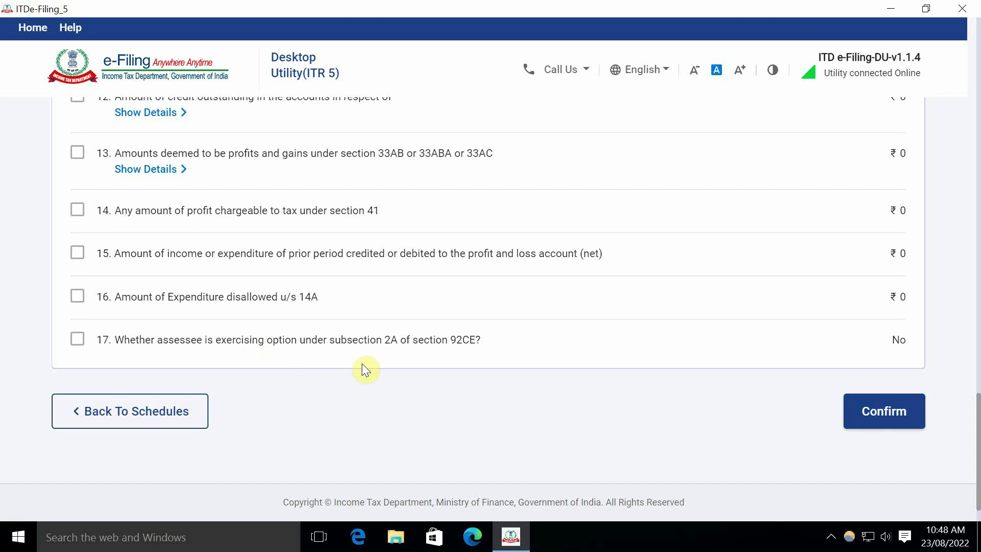
left_click(880, 421)
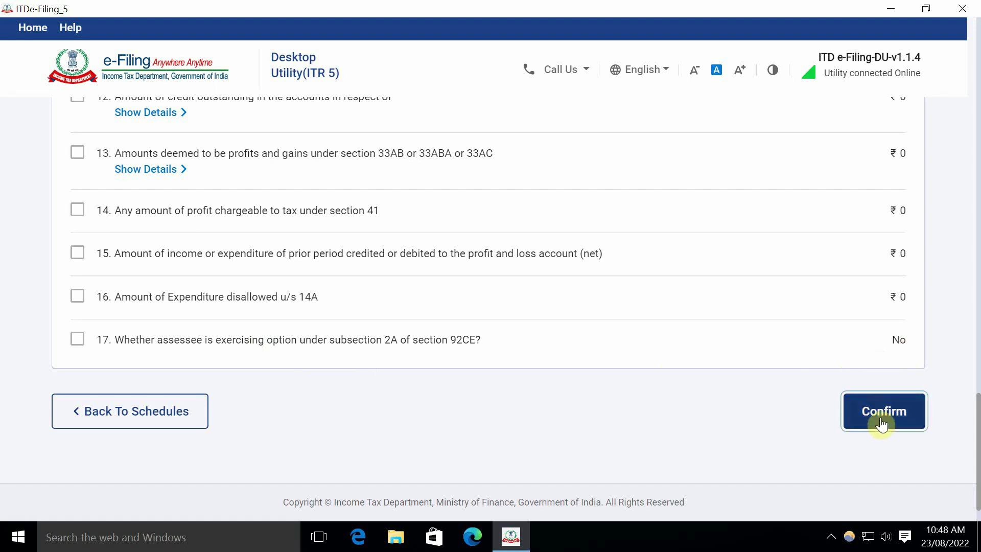
Step: Open Schedule Income from Business or Profession, review the computed business income in sections A to E, and confirm it
scroll(509, 392, "down", 6)
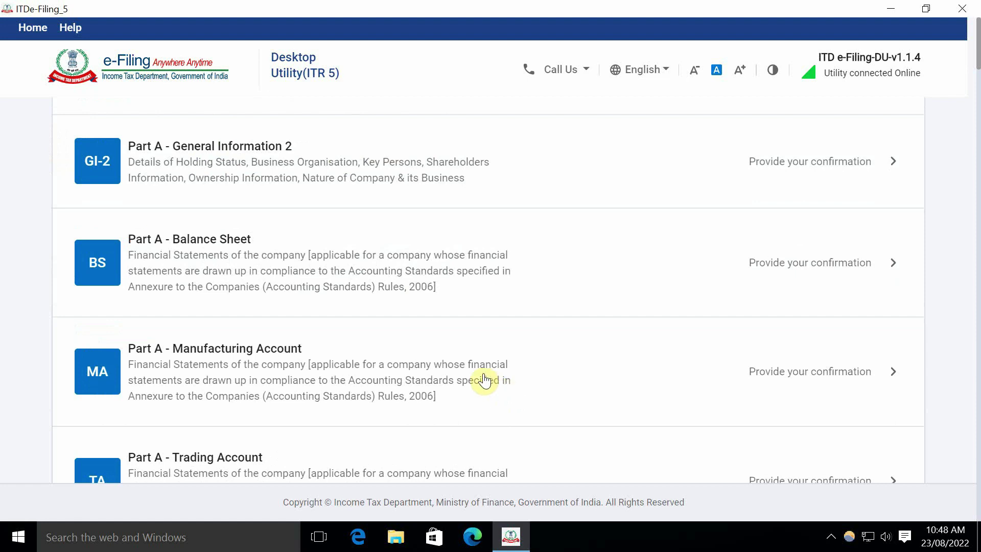
scroll(482, 379, "down", 9)
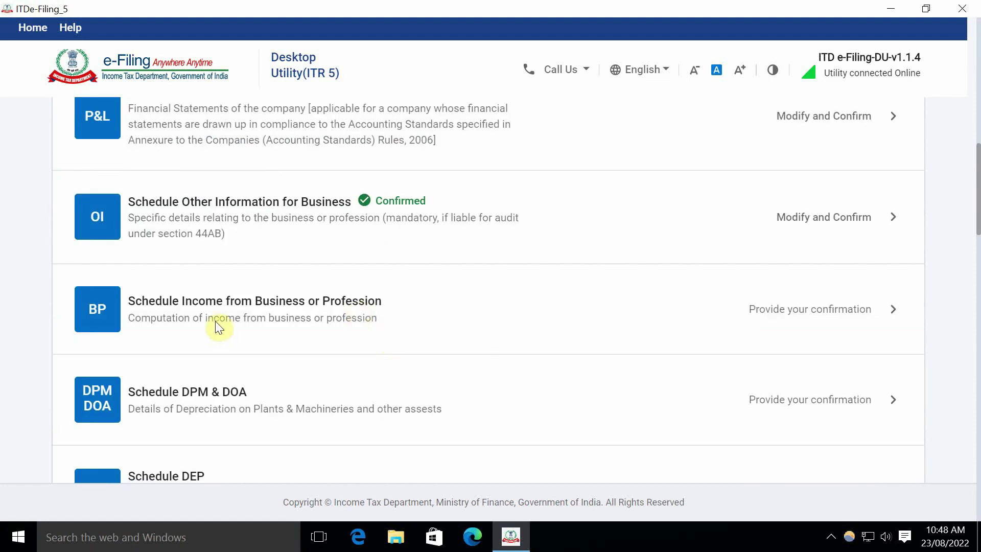
left_click(783, 312)
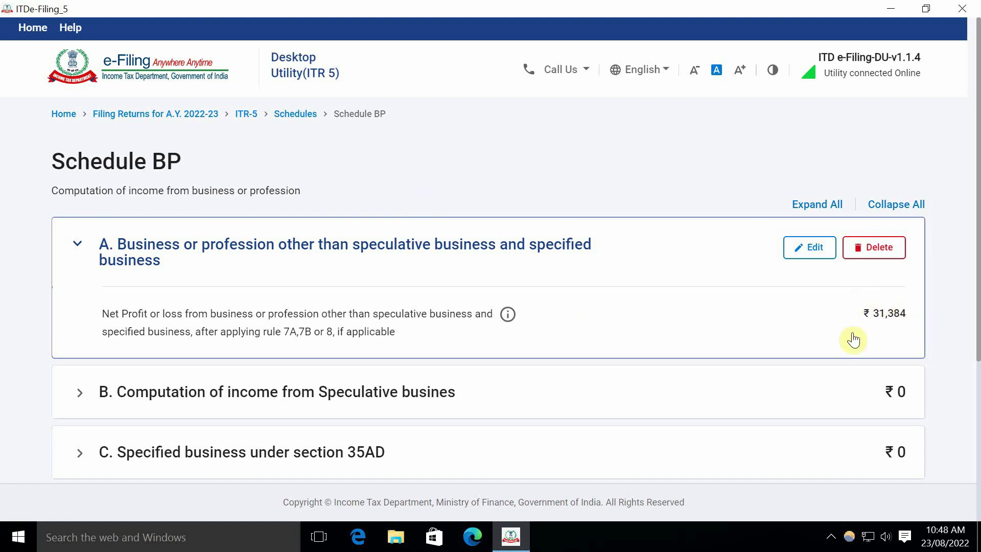
scroll(823, 317, "down", 5)
scroll(823, 317, "up", 5)
scroll(825, 319, "down", 3)
scroll(792, 353, "up", 1)
scroll(792, 353, "up", 3)
scroll(747, 323, "down", 3)
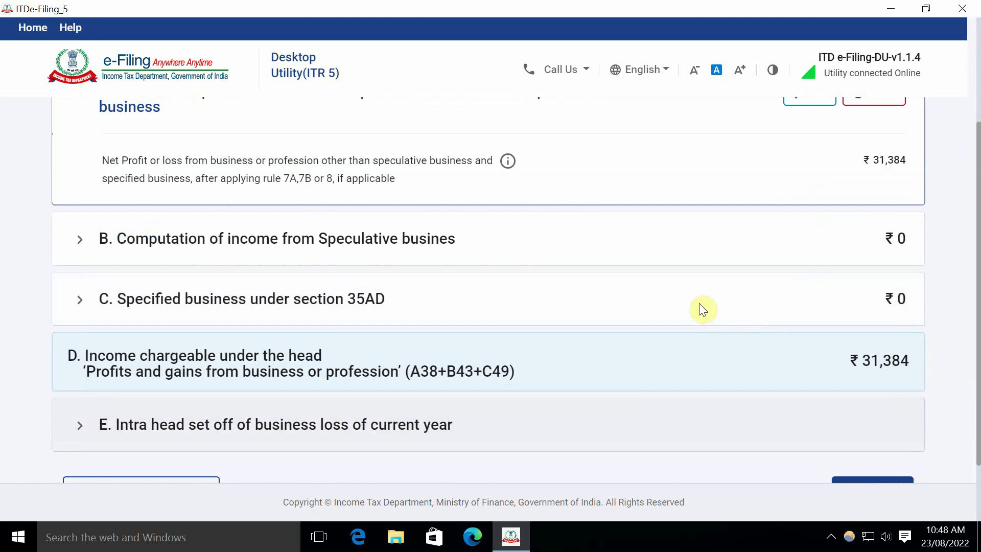
scroll(654, 378, "down", 2)
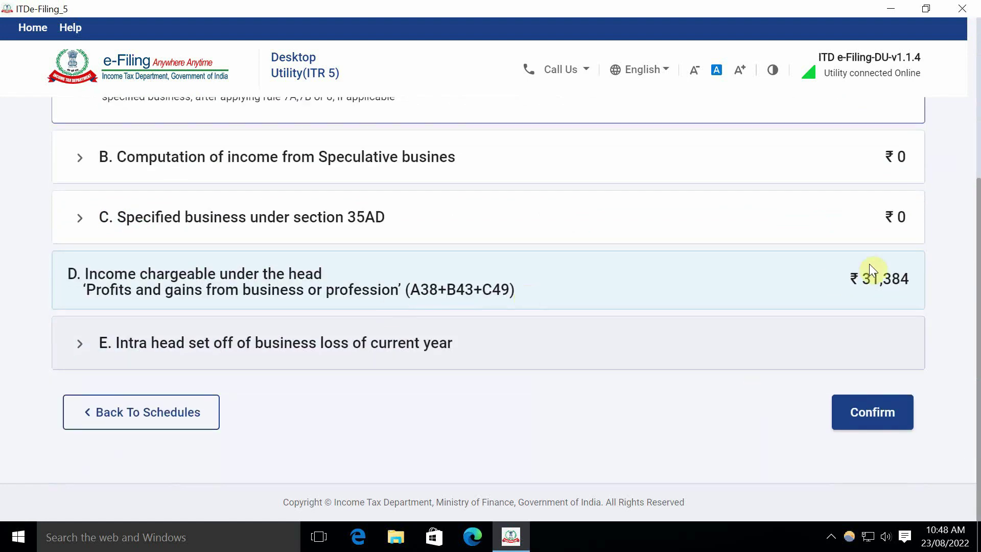
left_click(851, 416)
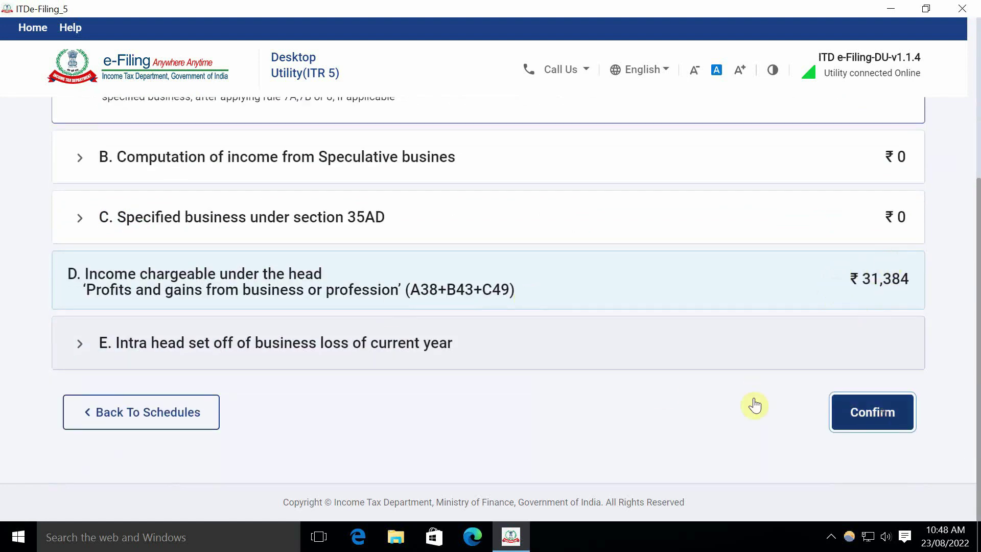
Step: Open Schedule DPM & DOA and examine the plant and machinery depreciation, from opening to closing written down value
scroll(486, 382, "down", 10)
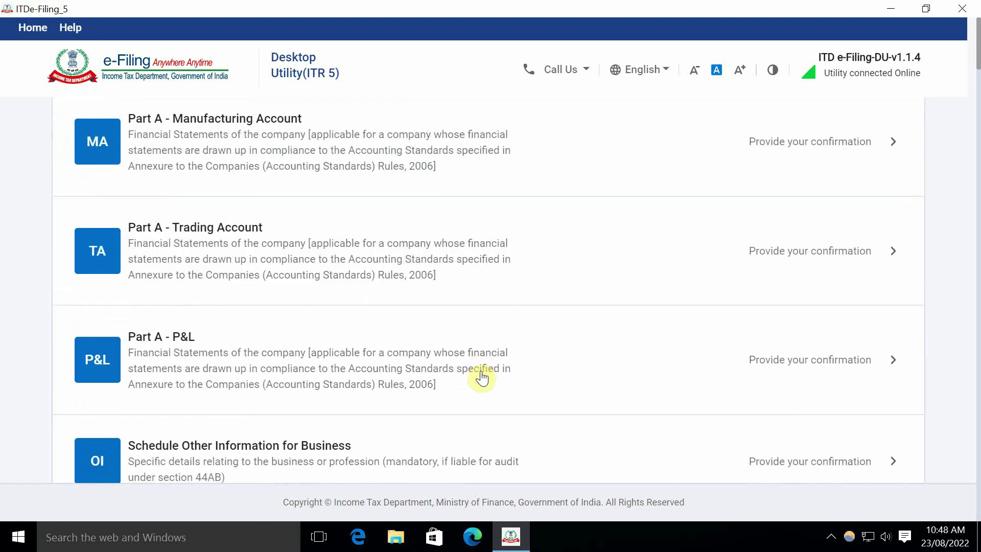
scroll(591, 374, "down", 2)
left_click(346, 346)
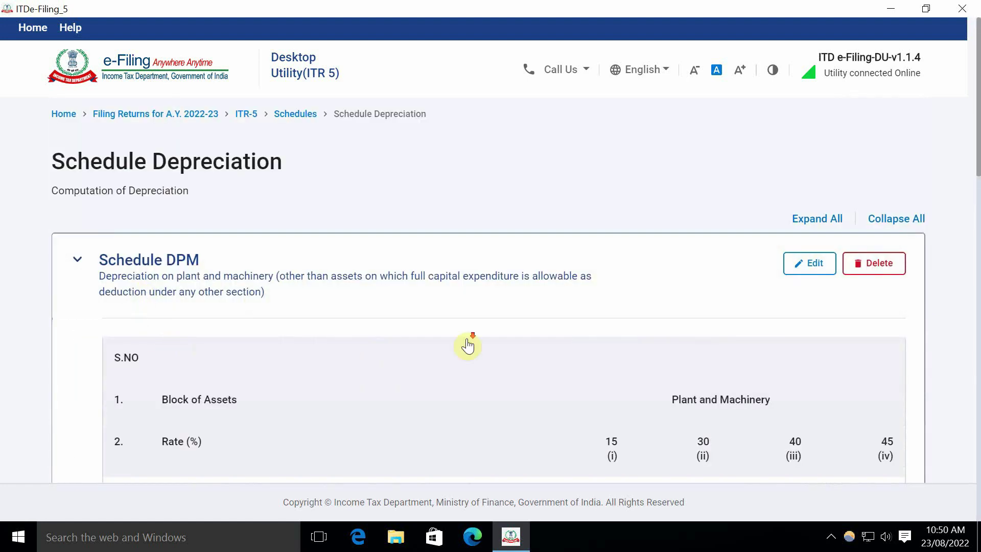
scroll(466, 345, "down", 3)
scroll(467, 346, "down", 3)
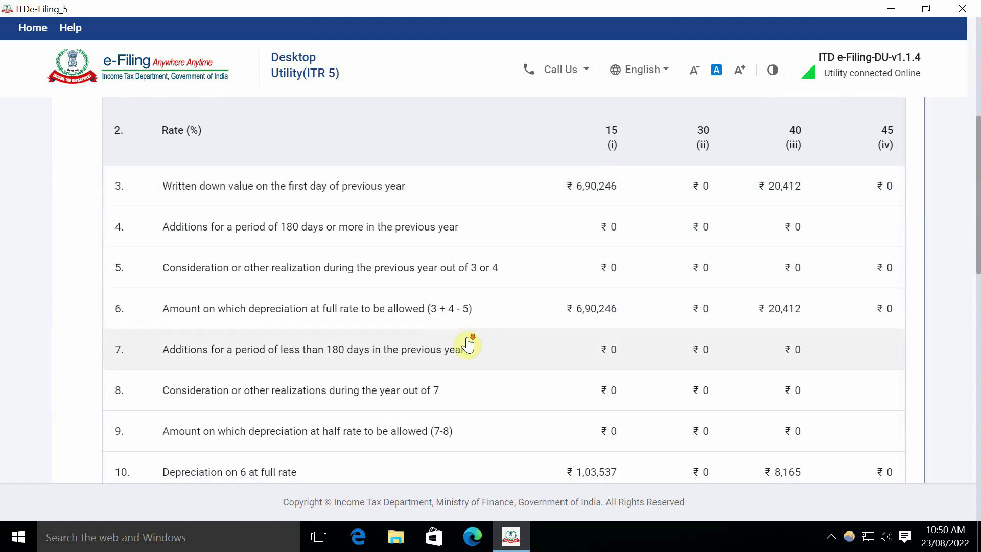
scroll(467, 346, "down", 10)
scroll(473, 346, "up", 10)
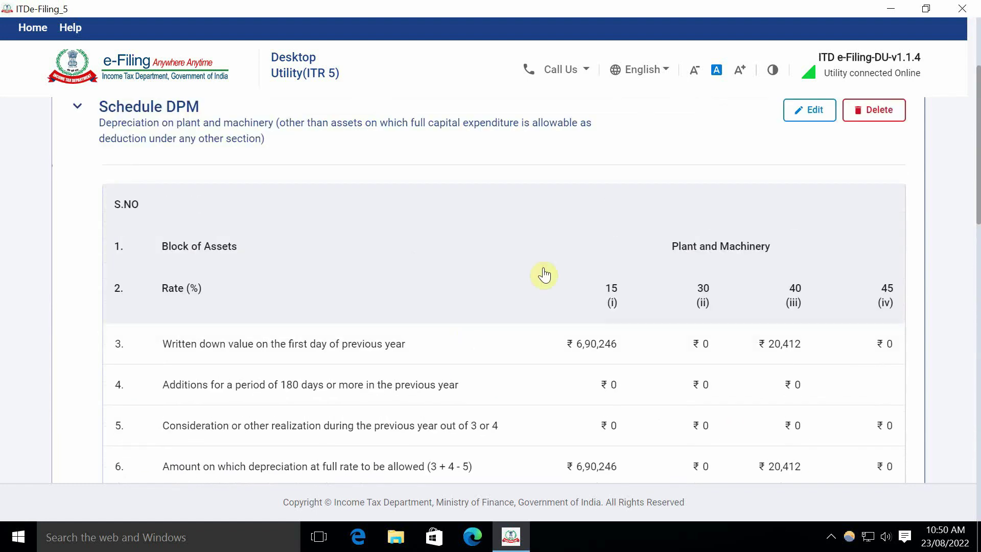
scroll(545, 274, "down", 2)
scroll(470, 253, "up", 2)
scroll(635, 315, "down", 12)
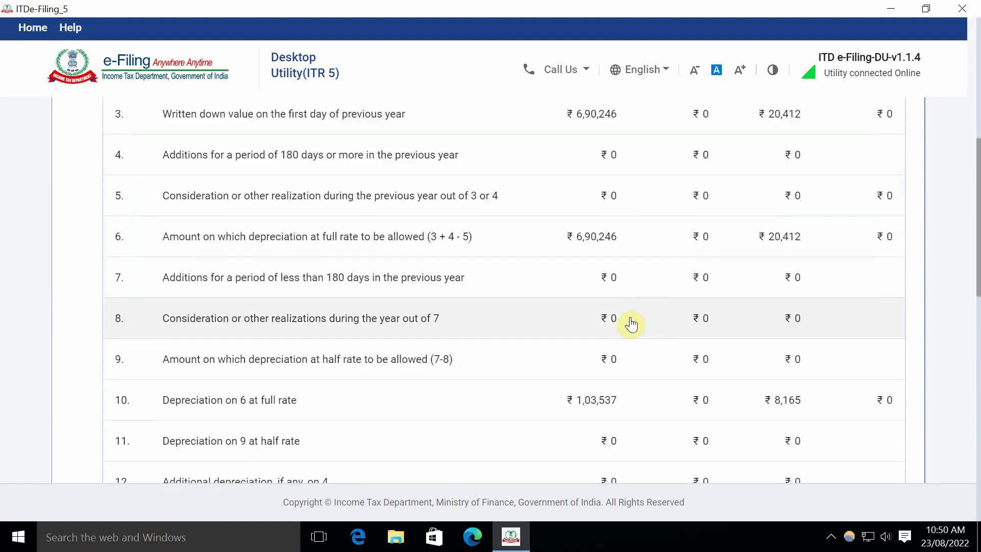
scroll(689, 335, "up", 2)
scroll(720, 335, "down", 4)
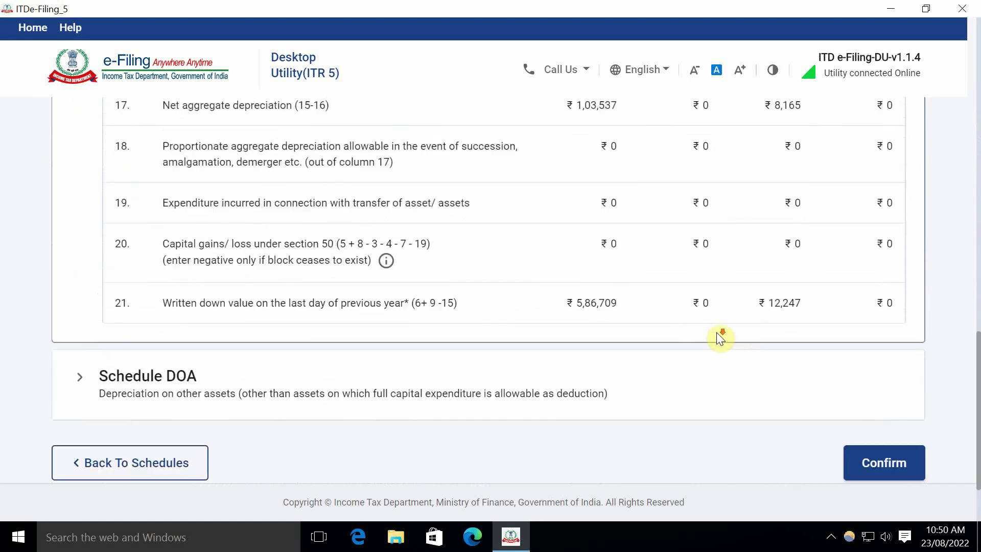
Step: Confirm Schedule DPM & DOA and return to the list of schedules for filing the return
left_click(847, 368)
scroll(677, 368, "down", 15)
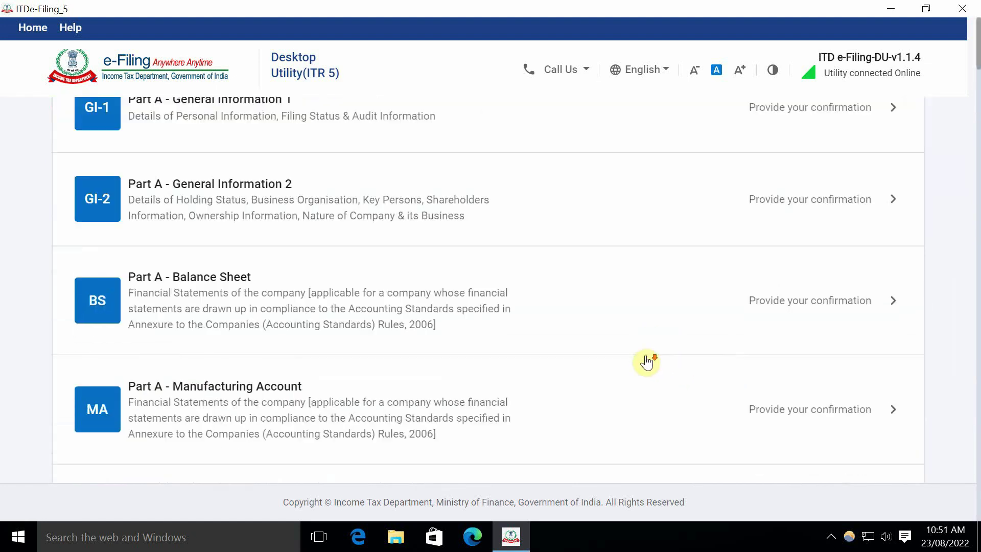
scroll(391, 364, "down", 3)
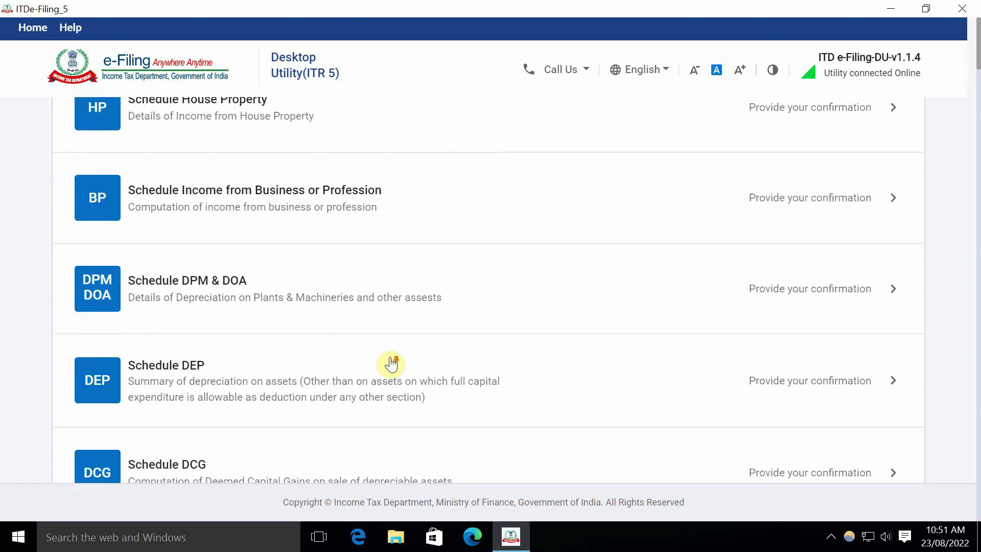
scroll(391, 363, "up", 10)
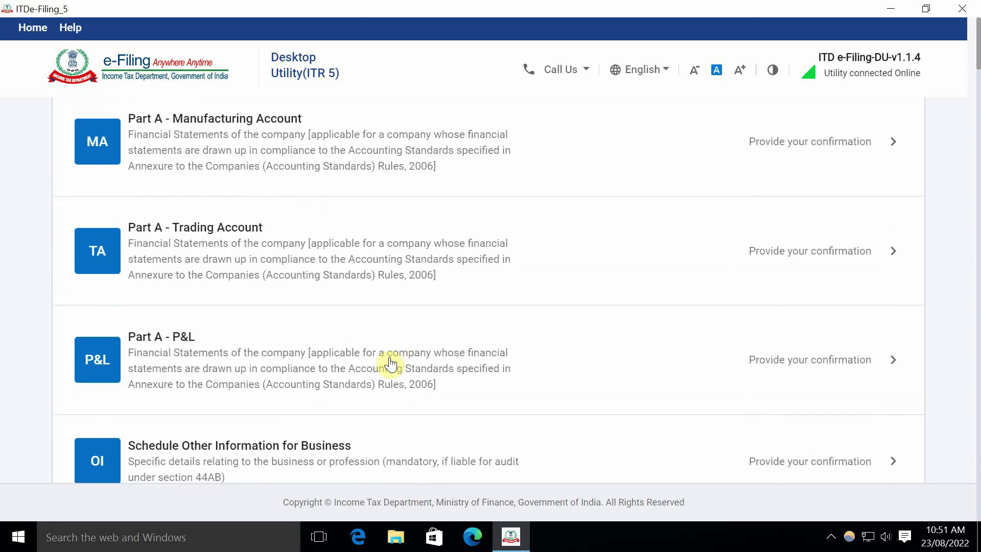
scroll(391, 364, "up", 2)
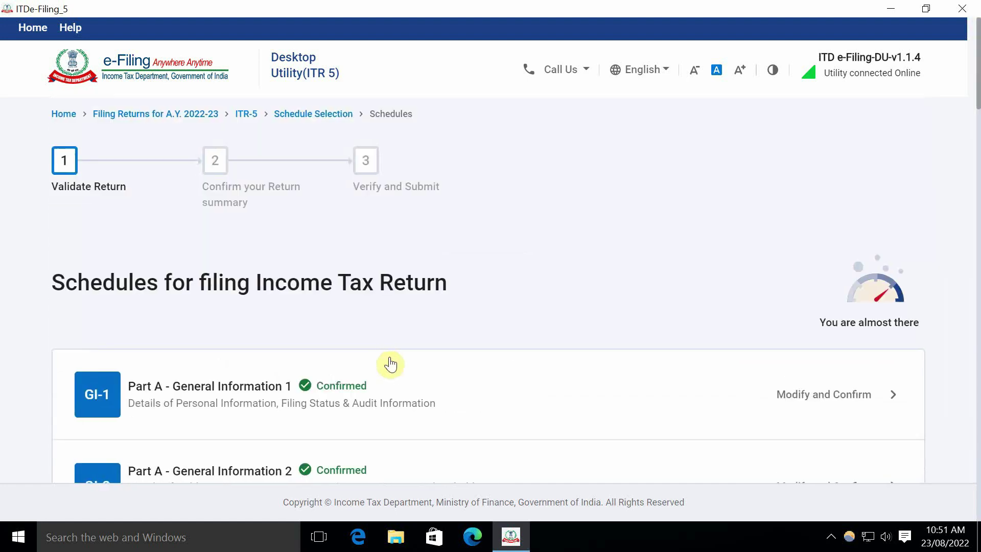
Step: Open Schedule 112A on long-term capital gains from specified securities and confirm it
scroll(390, 363, "down", 20)
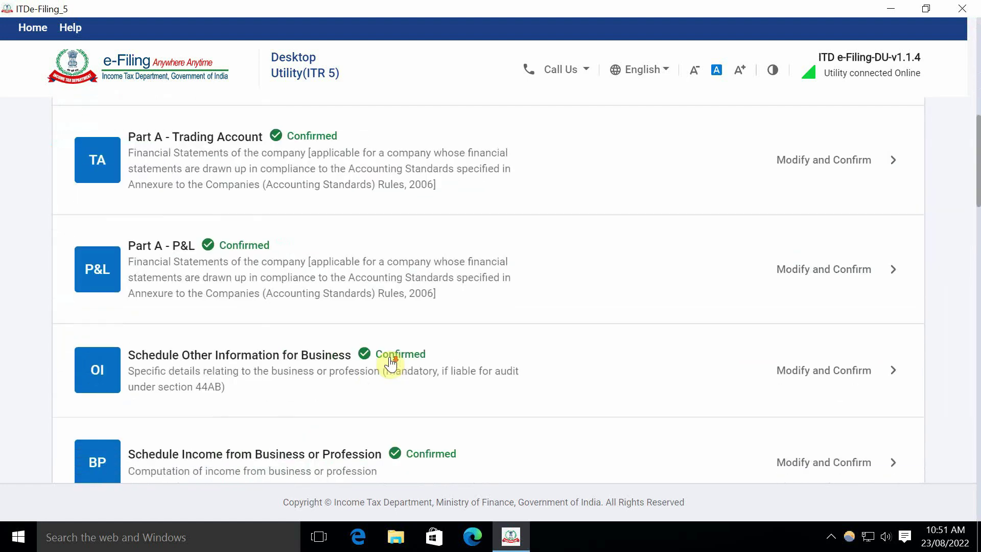
scroll(391, 363, "up", 5)
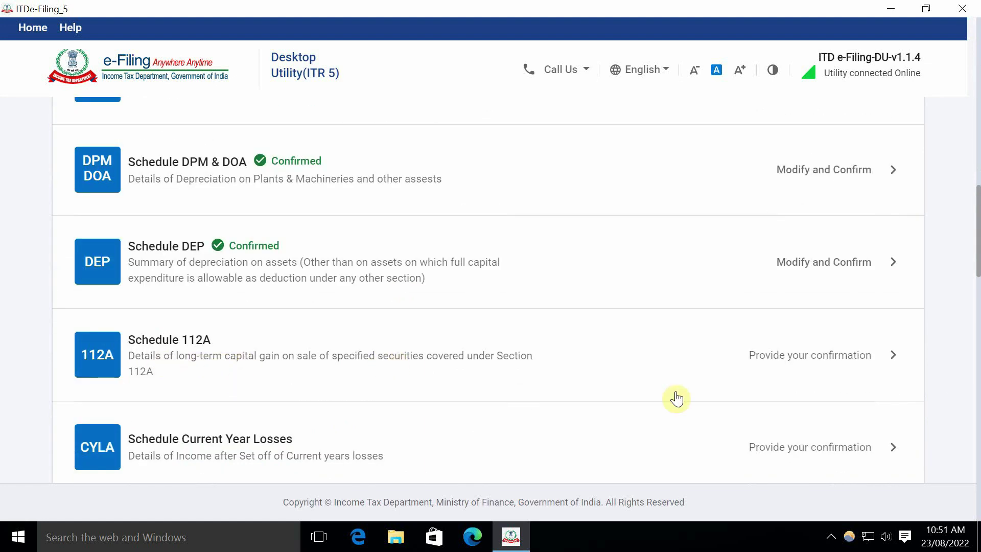
left_click(821, 357)
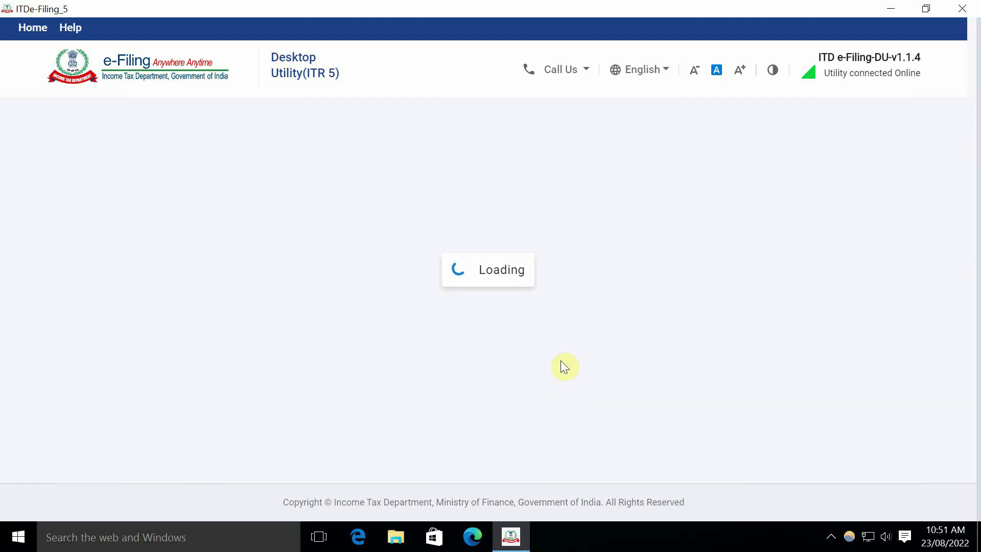
left_click(885, 394)
Step: Open Schedule Current Year Losses, review the income and loss set-off rows through to the remaining loss, and confirm it
scroll(420, 397, "down", 2)
scroll(420, 397, "down", 10)
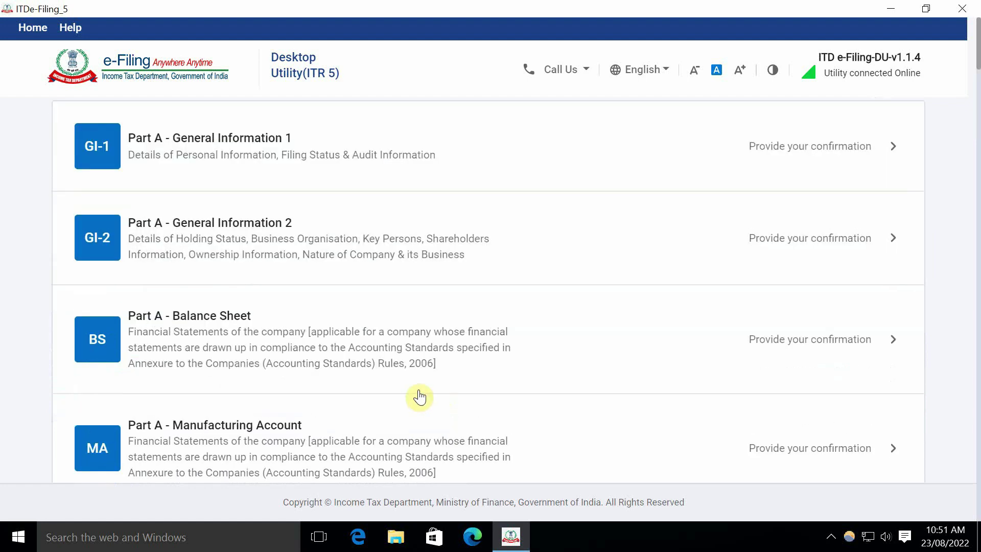
scroll(420, 397, "down", 3)
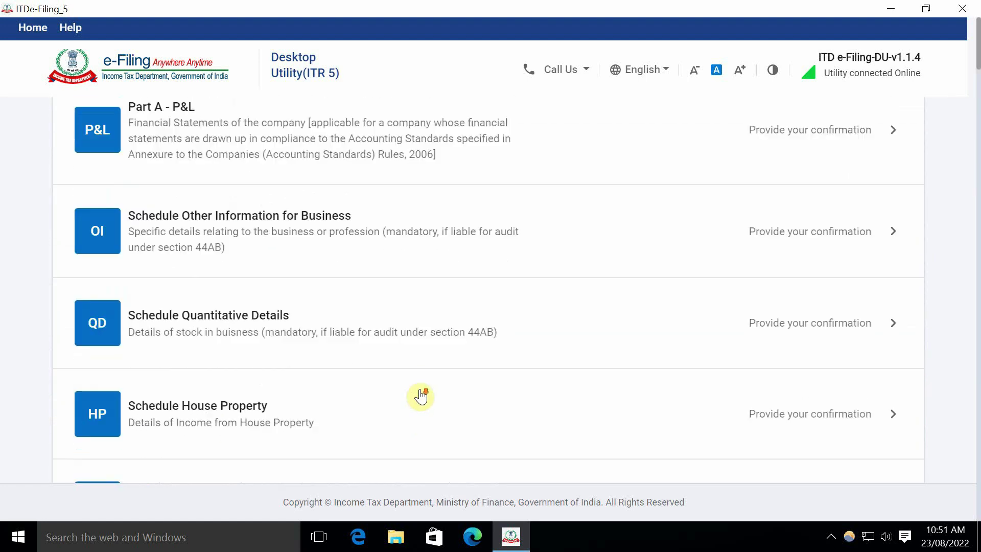
scroll(420, 391, "down", 2)
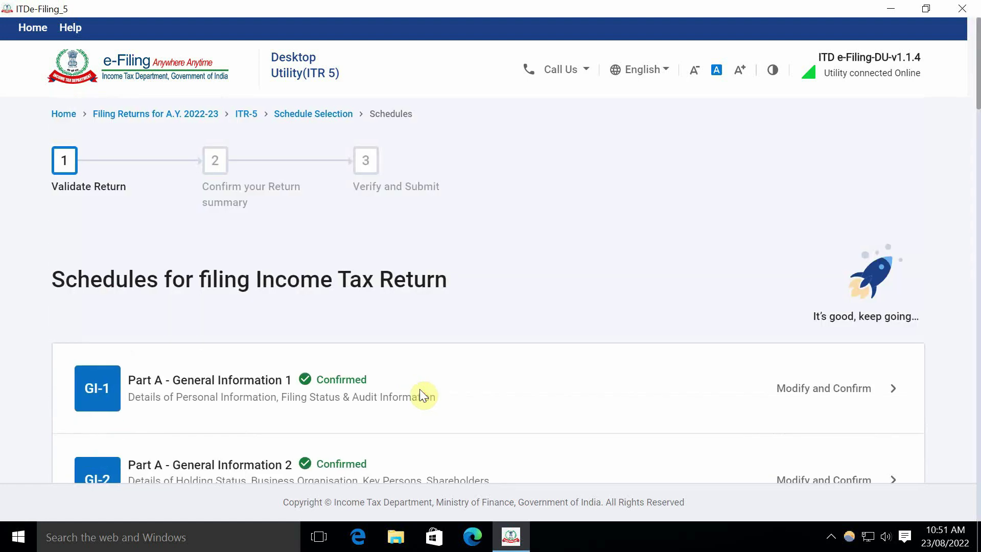
scroll(420, 391, "down", 5)
scroll(423, 394, "down", 15)
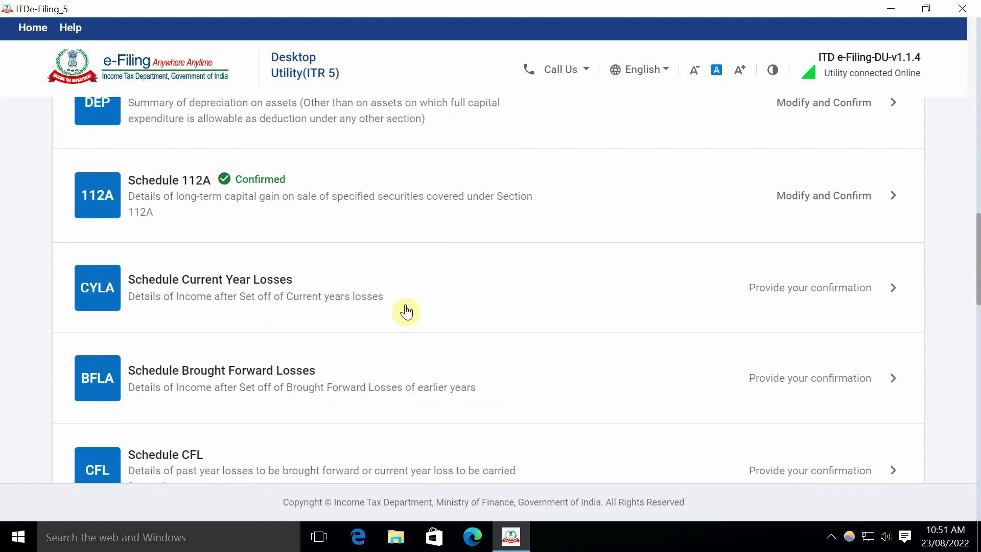
left_click(827, 301)
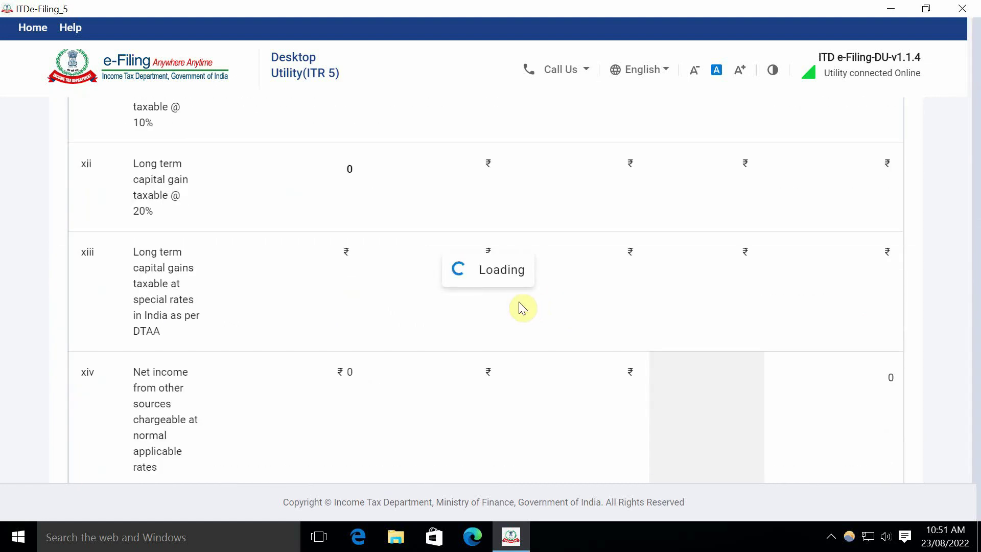
scroll(521, 303, "down", 10)
scroll(521, 303, "down", 10)
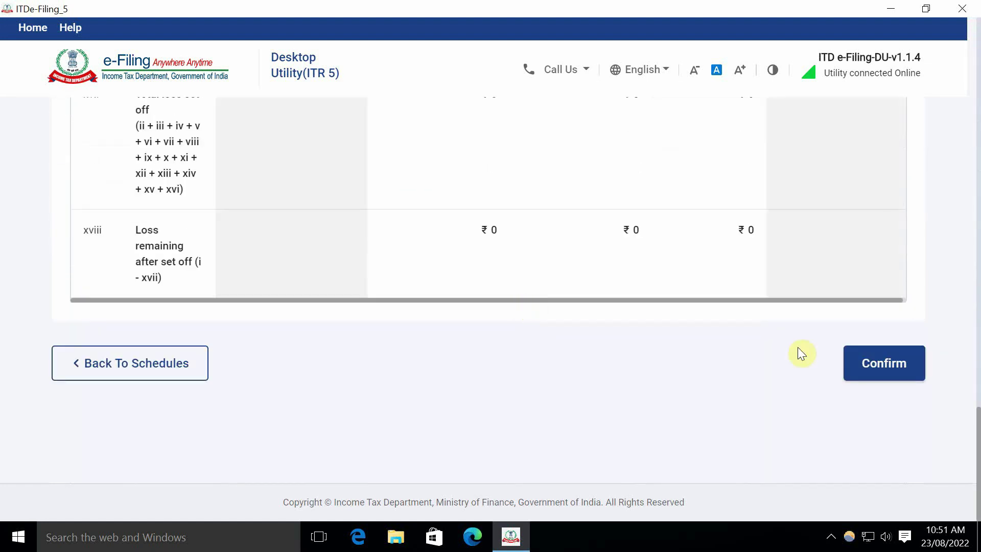
left_click(910, 371)
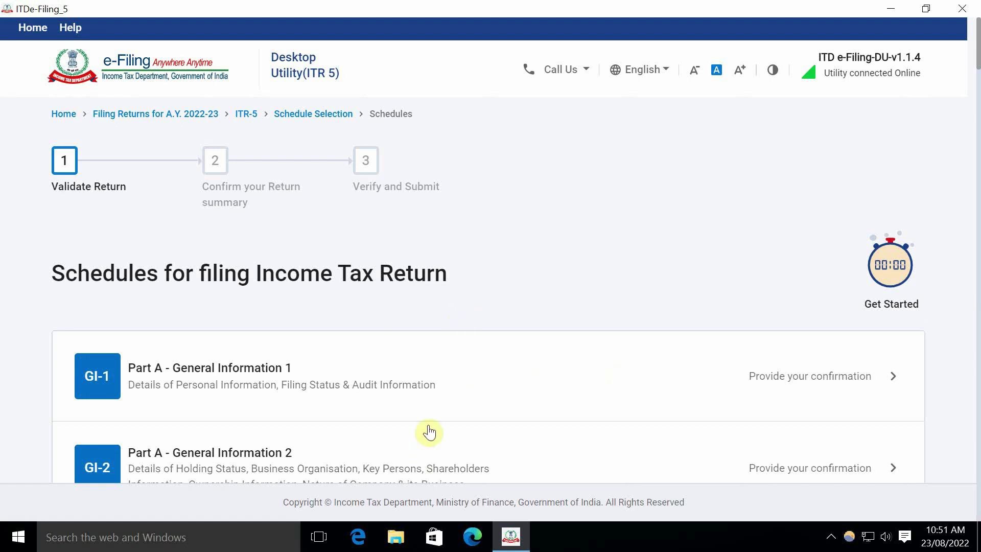
Step: Open and confirm Schedule Brought Forward Losses, and review and confirm the year-wise losses in Schedule CFL
scroll(145, 396, "down", 15)
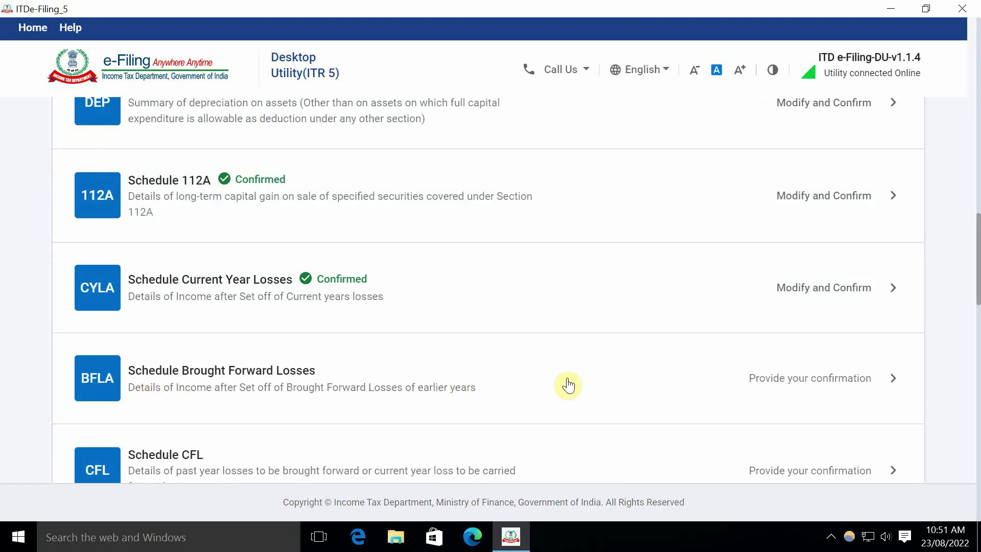
left_click(814, 378)
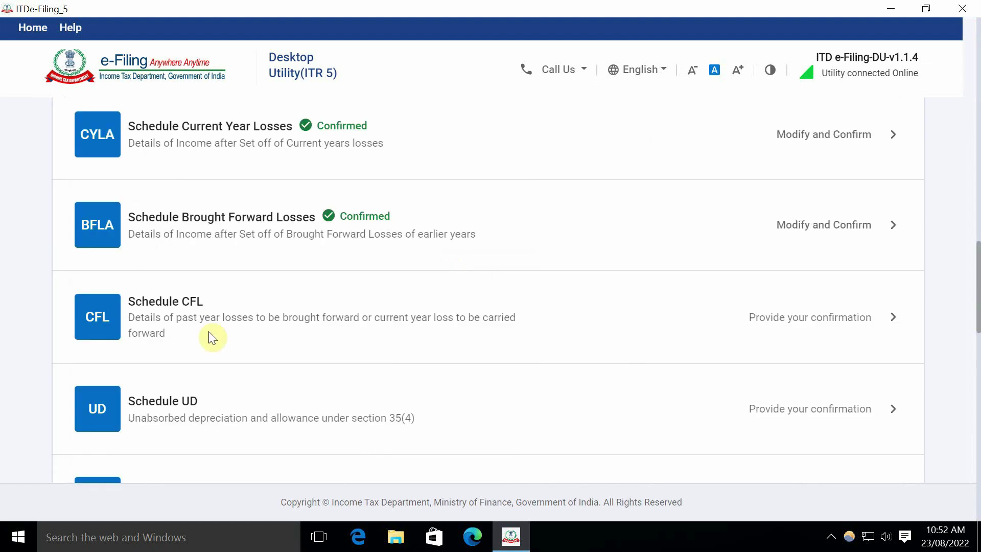
left_click(822, 322)
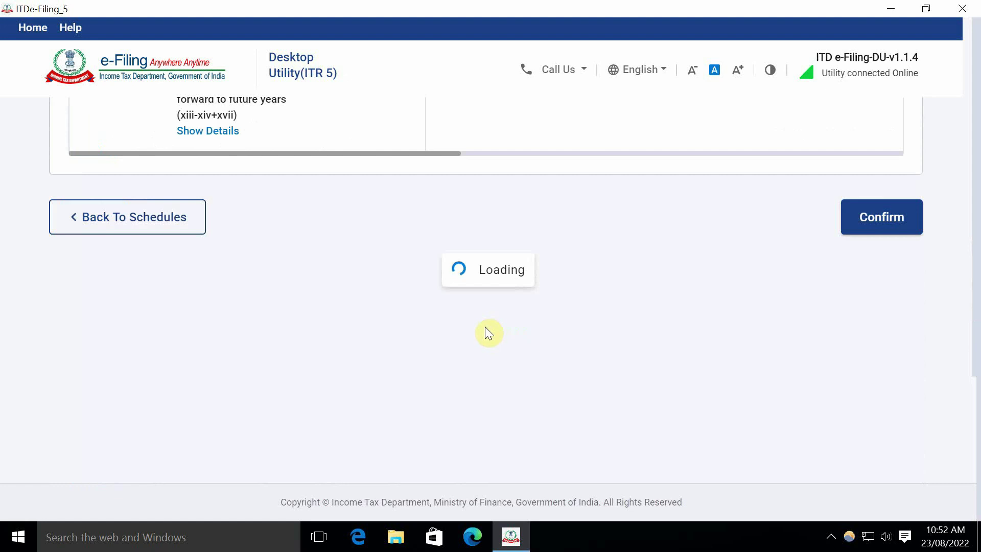
scroll(487, 332, "down", 15)
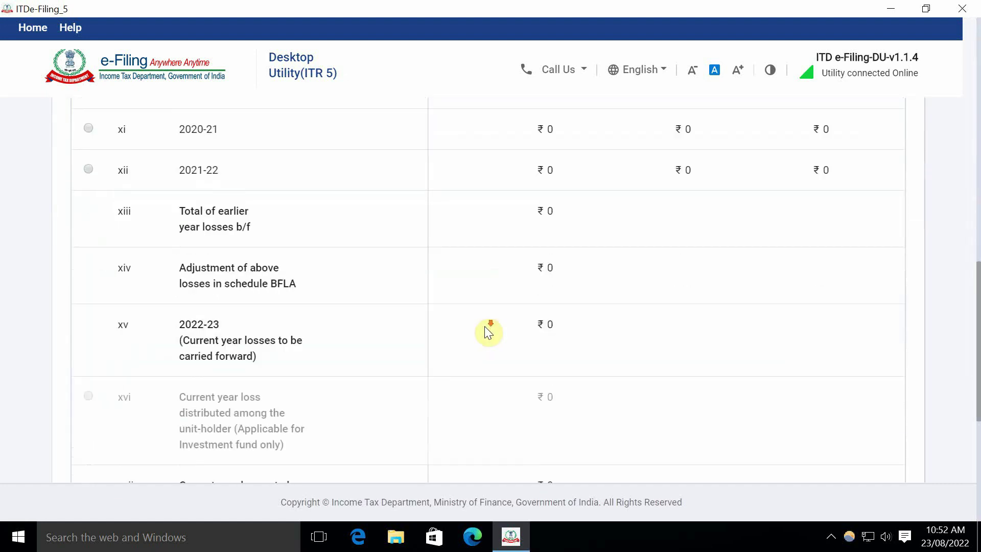
left_click(875, 366)
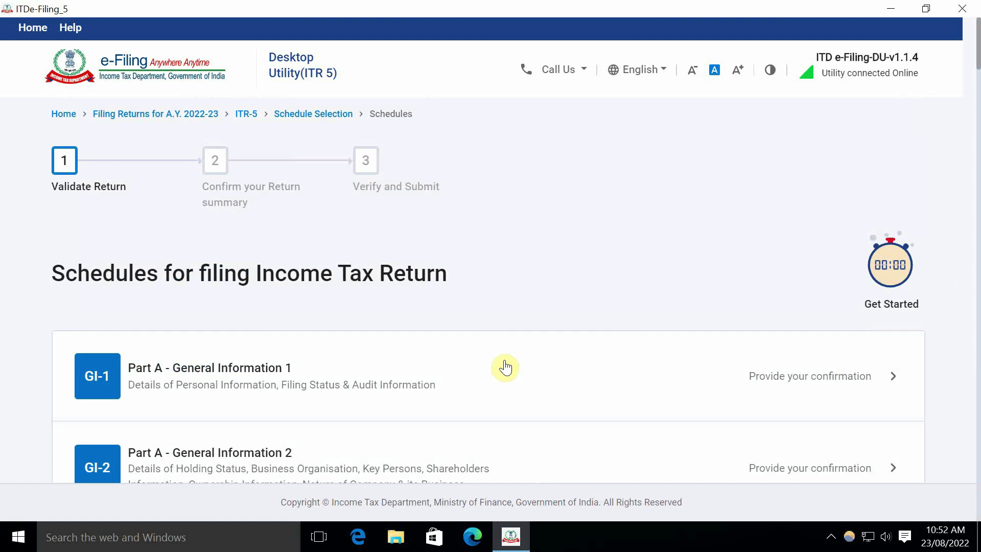
Step: Open Schedule UD for unabsorbed depreciation and allowance under section 35(4) and confirm it
scroll(505, 366, "down", 20)
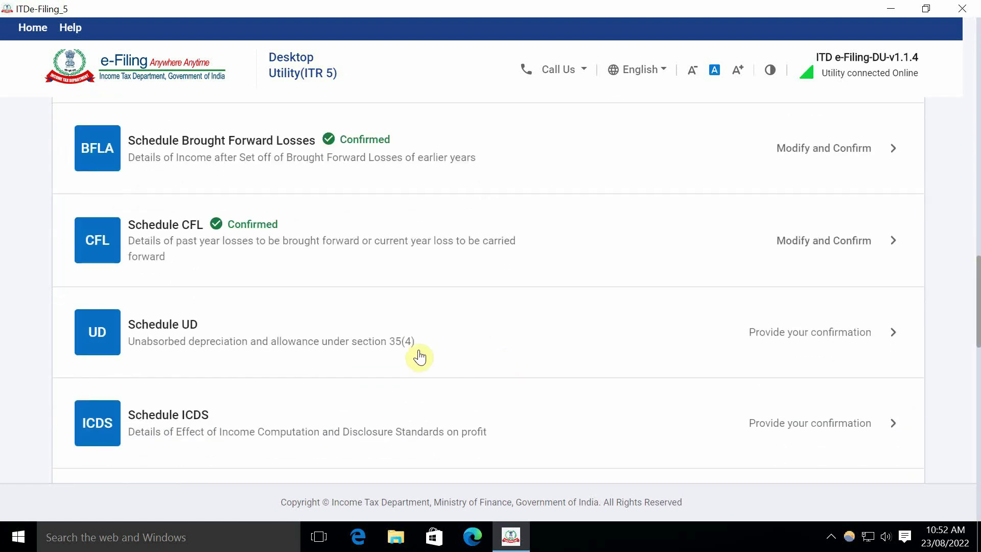
left_click(797, 338)
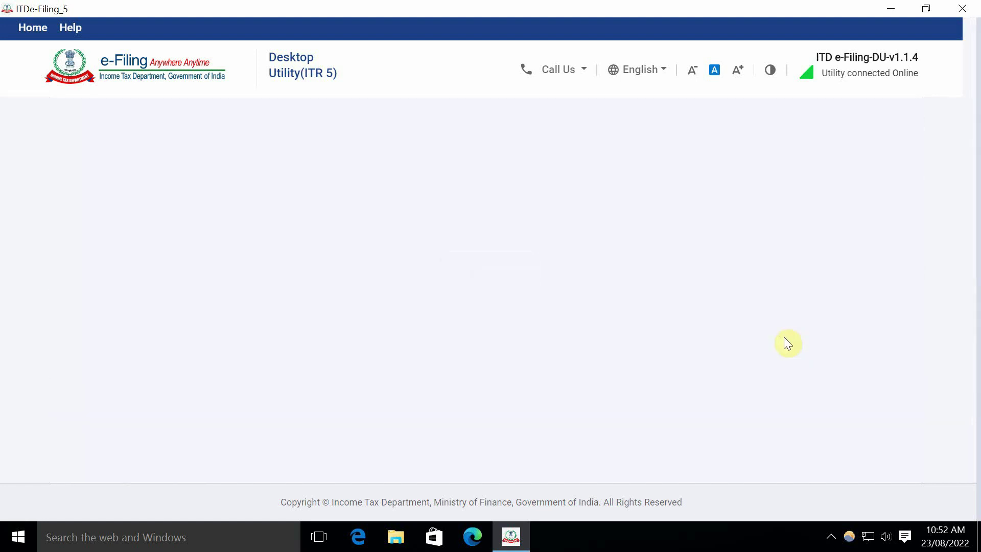
left_click(885, 388)
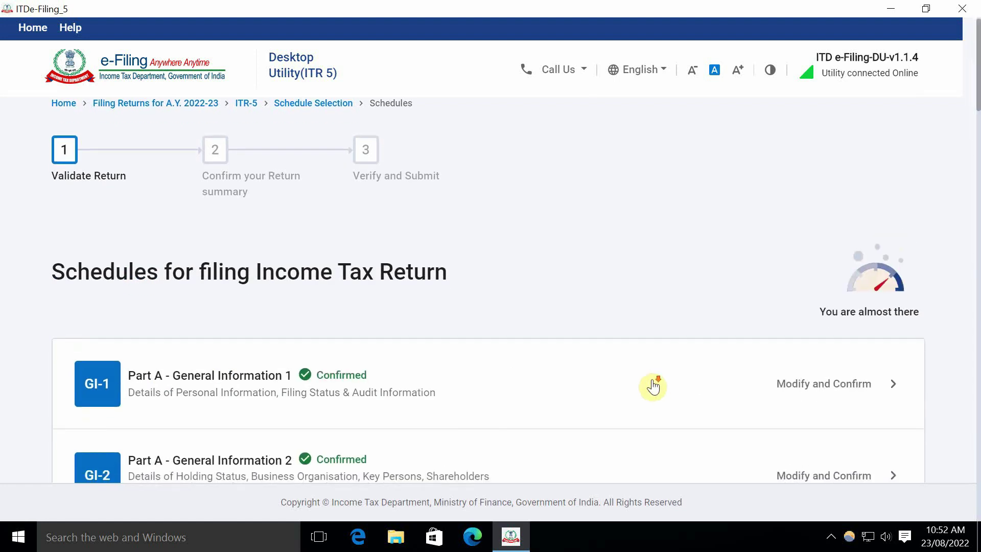
Step: Open Schedule ICDS and confirm it without adding any details of the effect on profit
scroll(652, 386, "down", 15)
scroll(653, 386, "down", 13)
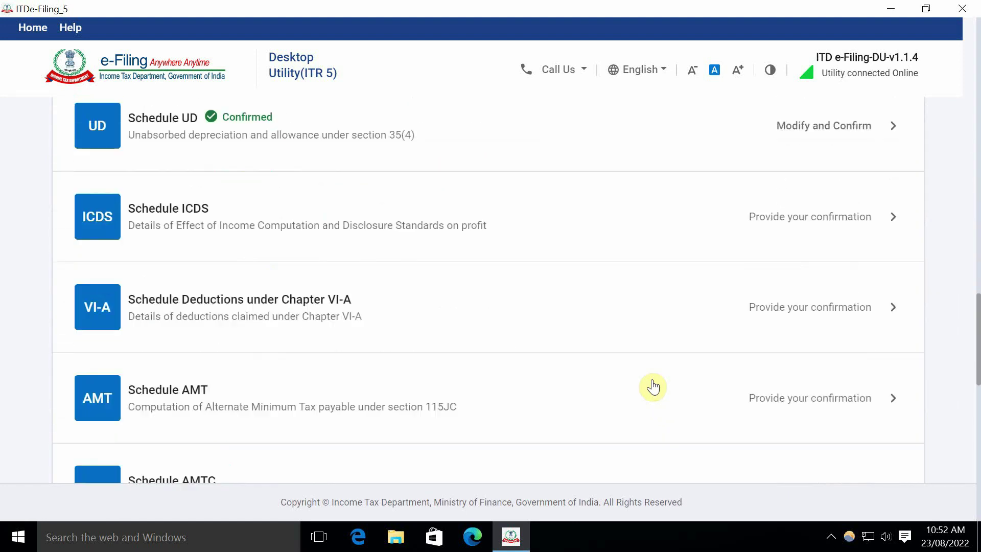
scroll(652, 387, "up", 3)
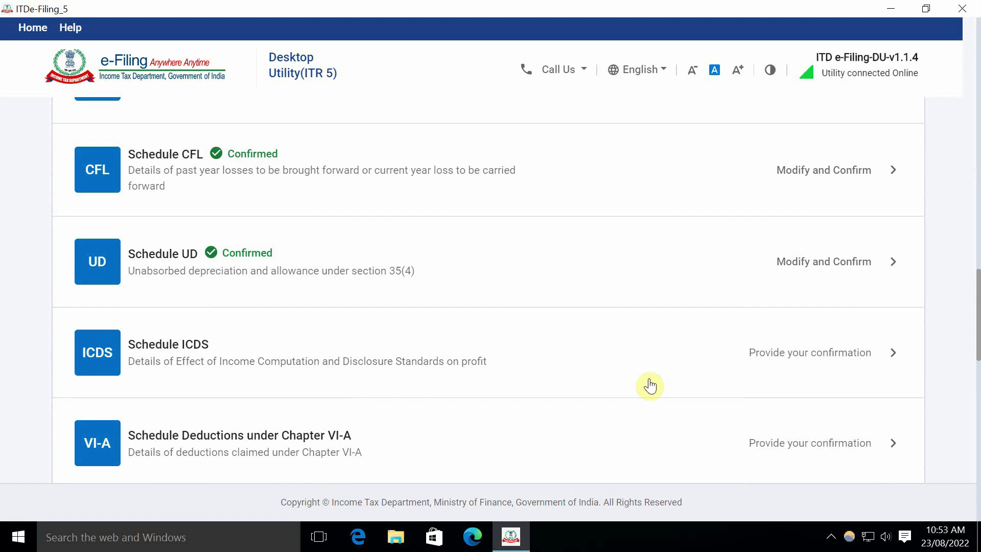
left_click(830, 358)
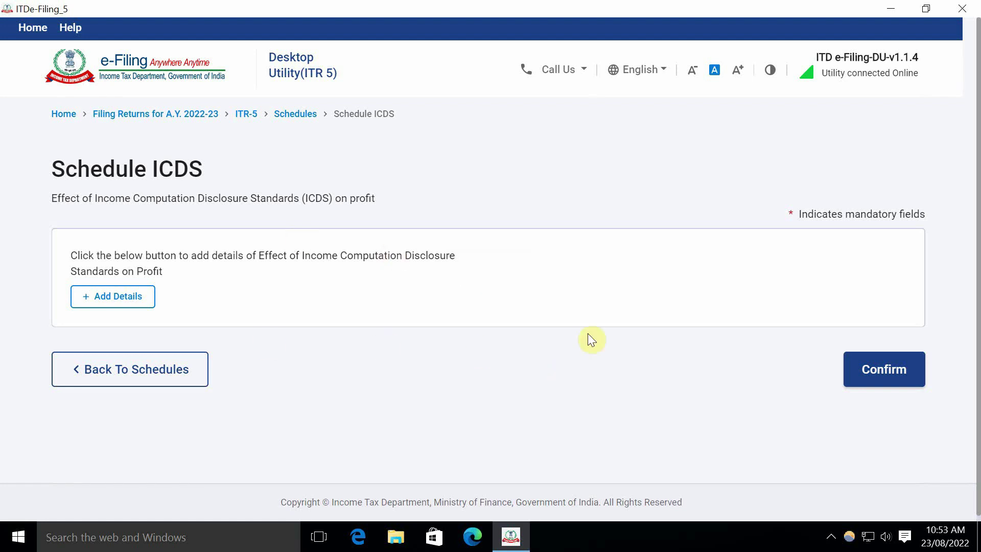
left_click(886, 376)
Step: Open Schedule Deductions under Chapter VI-A, review the 80G and 80GGA donations and the total deduction, and confirm it
scroll(642, 370, "down", 5)
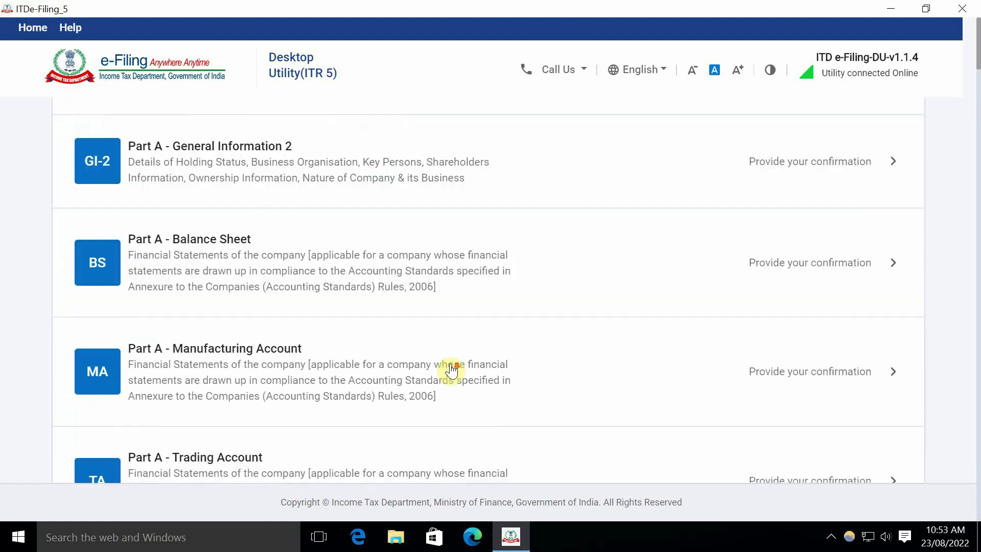
scroll(451, 370, "down", 15)
scroll(452, 370, "down", 10)
scroll(452, 369, "up", 7)
scroll(451, 370, "up", 20)
scroll(452, 369, "down", 3)
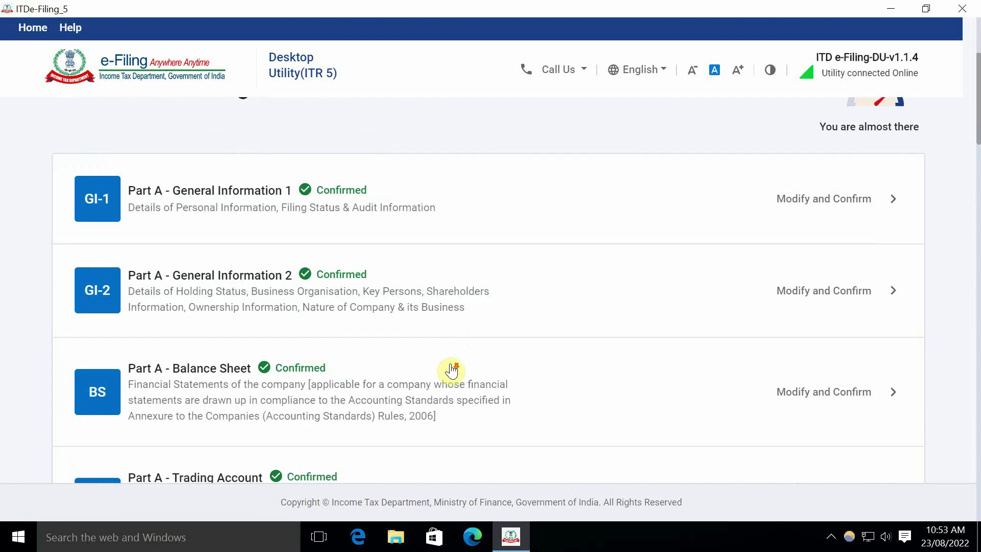
scroll(452, 370, "down", 15)
scroll(451, 369, "down", 5)
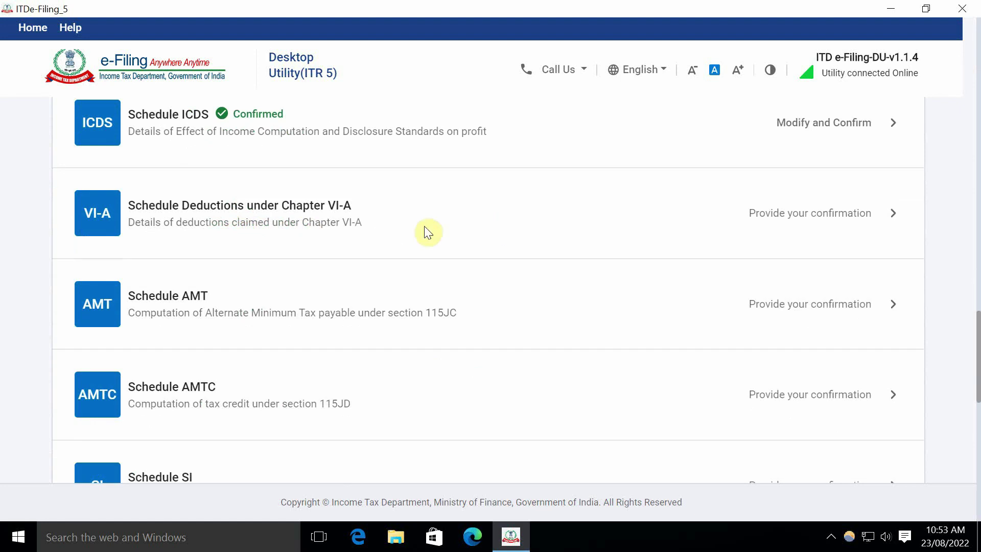
left_click(805, 216)
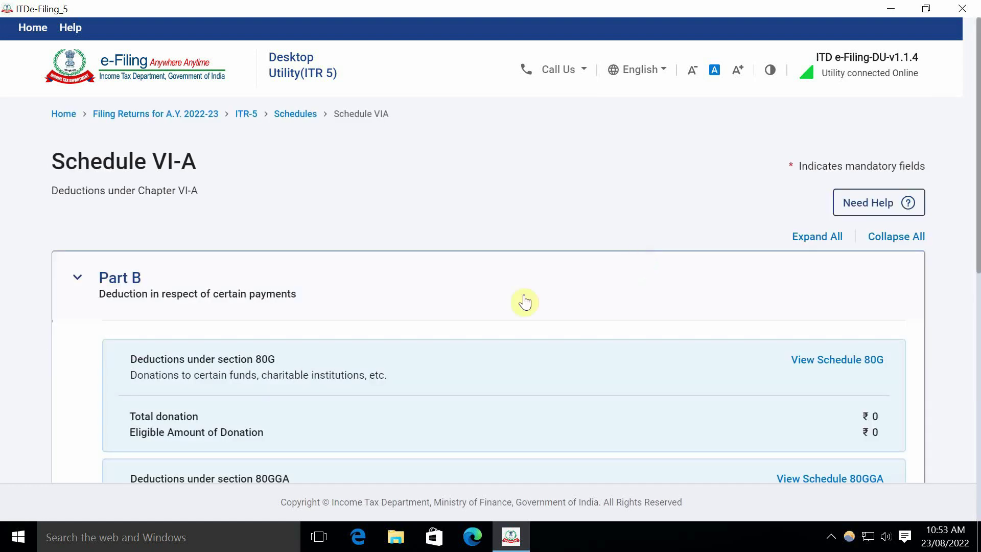
scroll(495, 312, "down", 5)
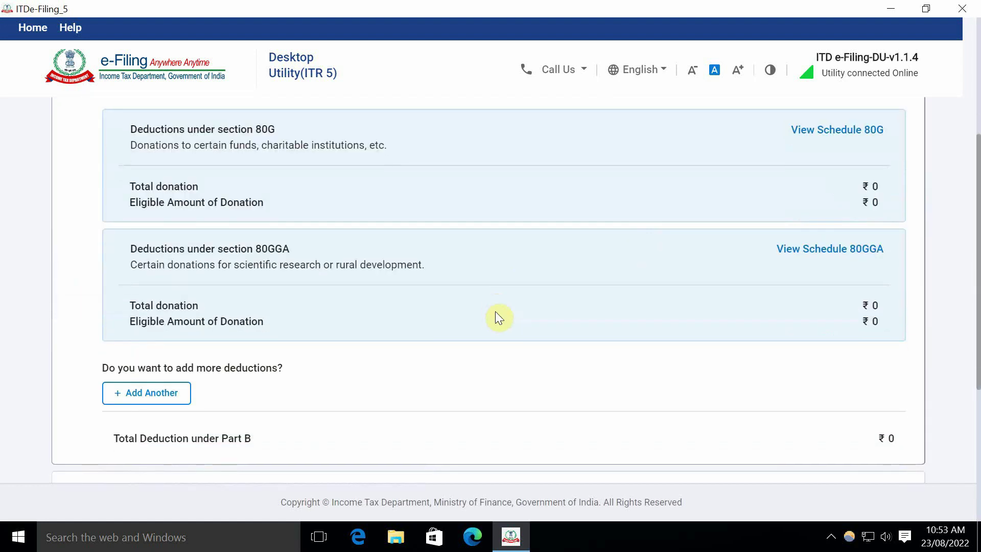
scroll(495, 311, "down", 5)
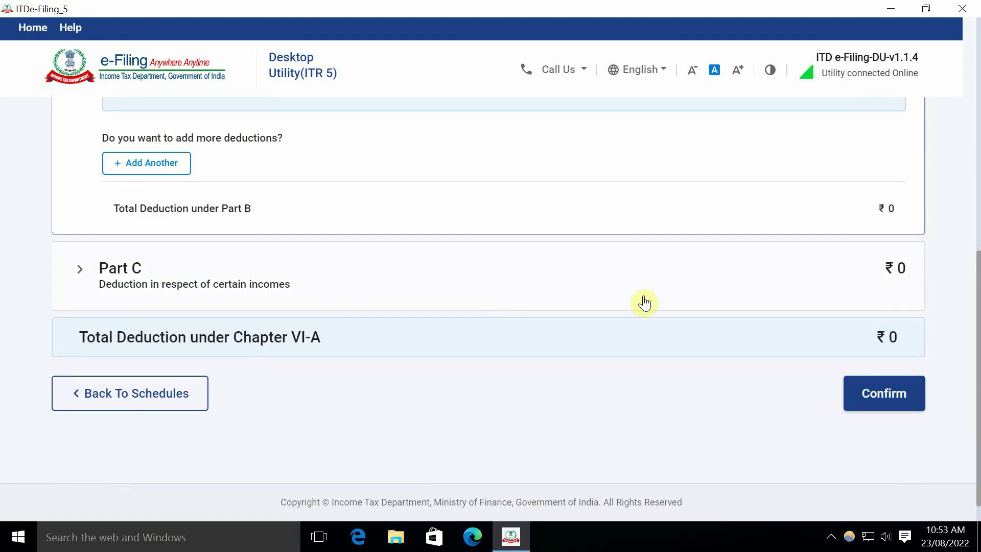
left_click(909, 396)
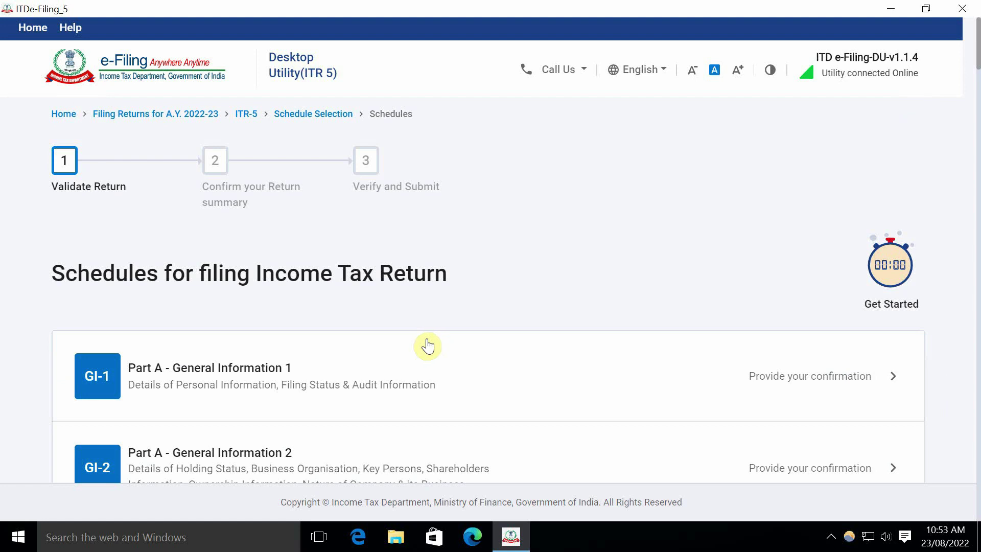
Step: Open Schedule AMT, review the alternate minimum tax computation under section 115JC, and confirm it
scroll(427, 346, "down", 14)
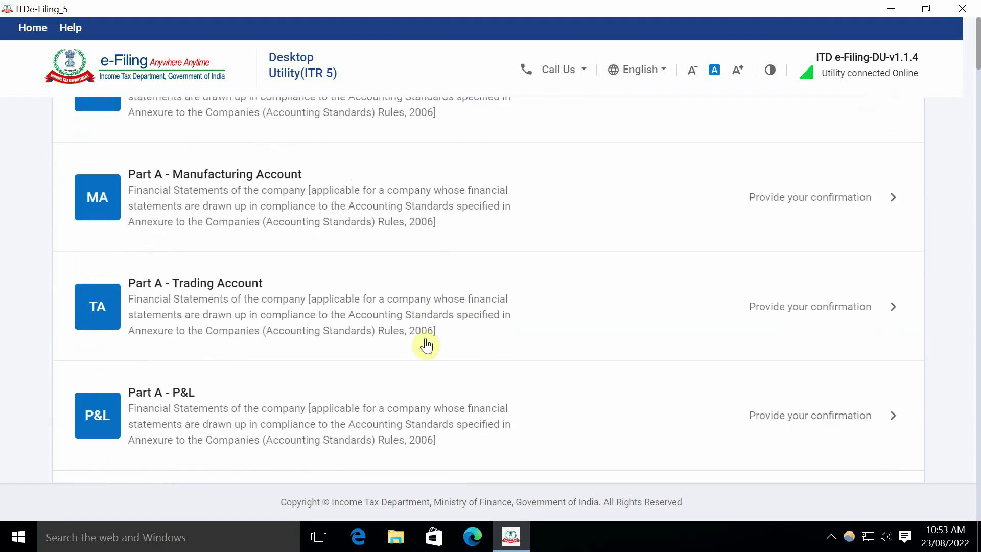
scroll(426, 345, "down", 3)
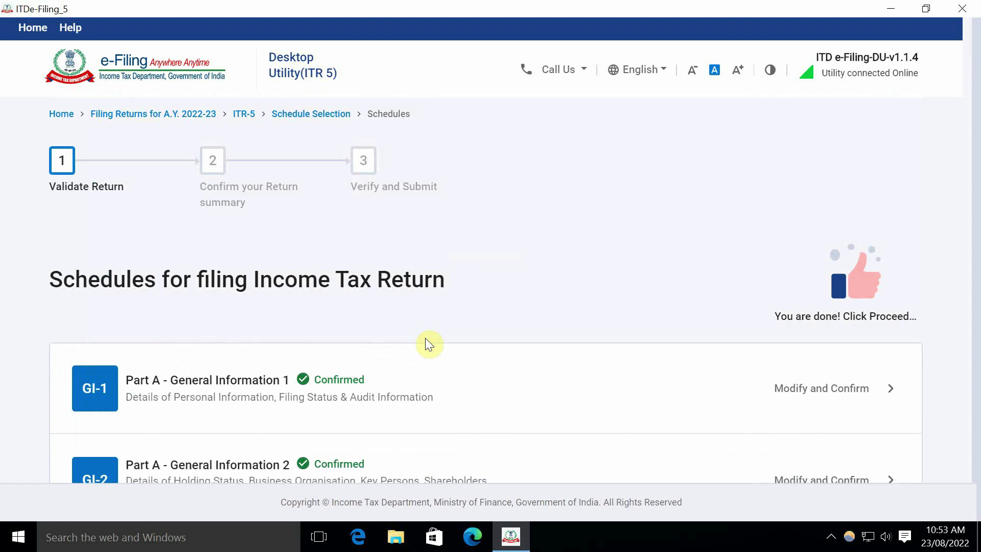
scroll(426, 345, "down", 8)
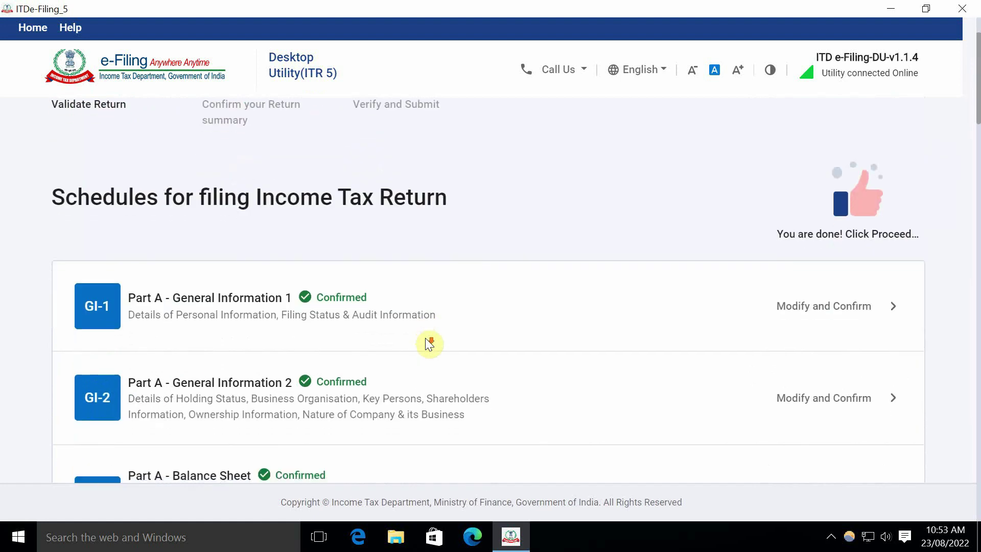
scroll(426, 345, "down", 15)
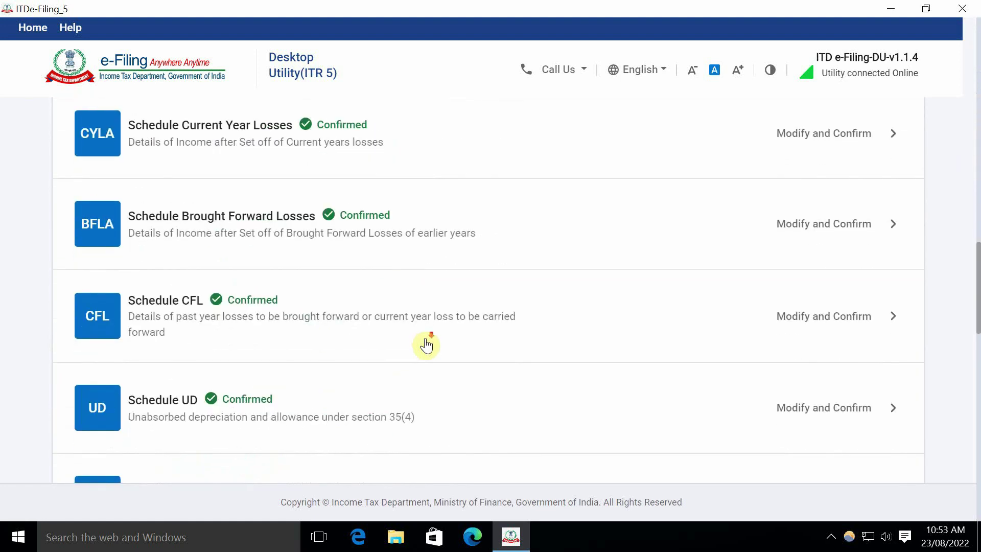
scroll(426, 345, "down", 5)
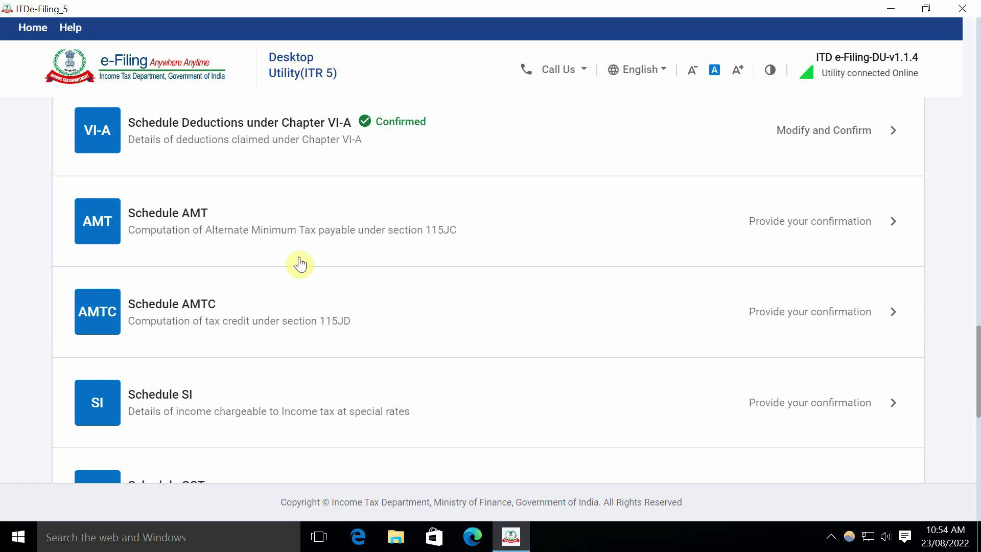
left_click(820, 221)
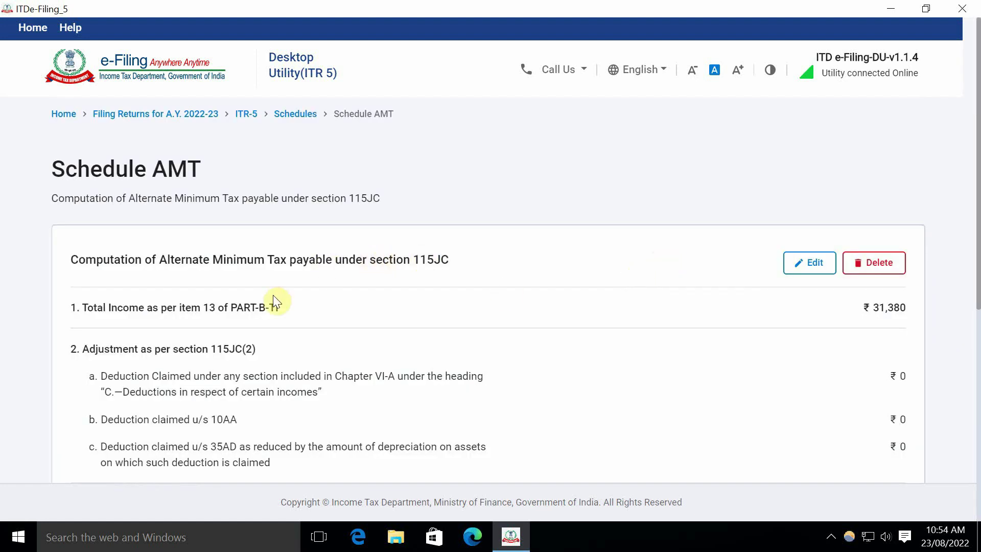
left_click_drag(858, 306, 909, 305)
scroll(867, 356, "down", 5)
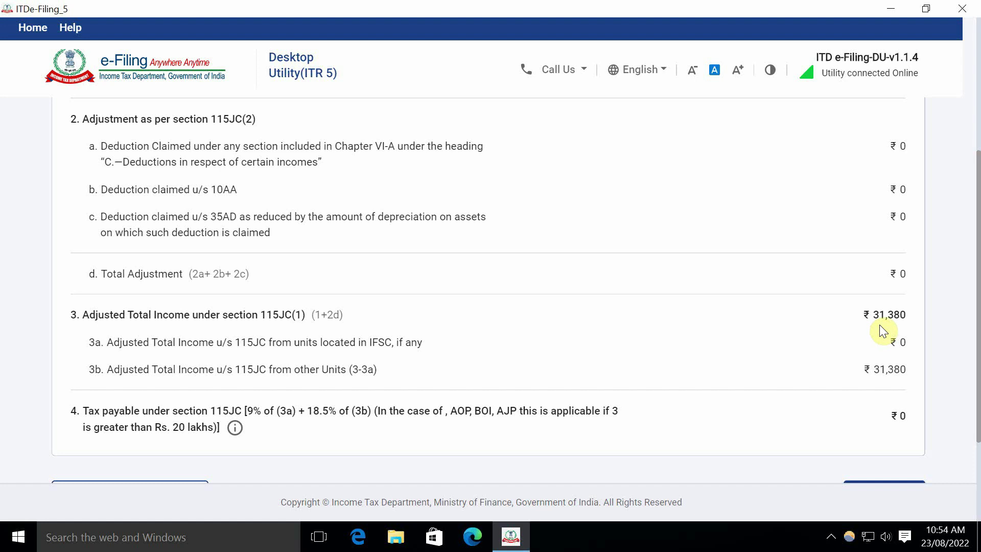
left_click(807, 406)
scroll(909, 409, "down", 2)
left_click(887, 429)
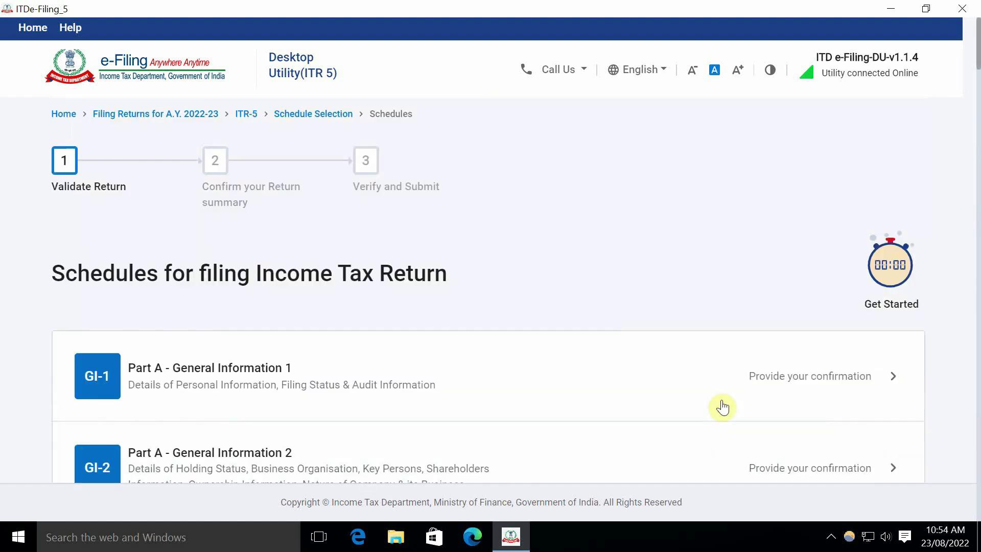
Step: Open Schedule AMTC, review the computation of tax credit under section 115JD and the year-wise AMT credit, and confirm it
scroll(547, 368, "down", 7)
scroll(547, 367, "down", 15)
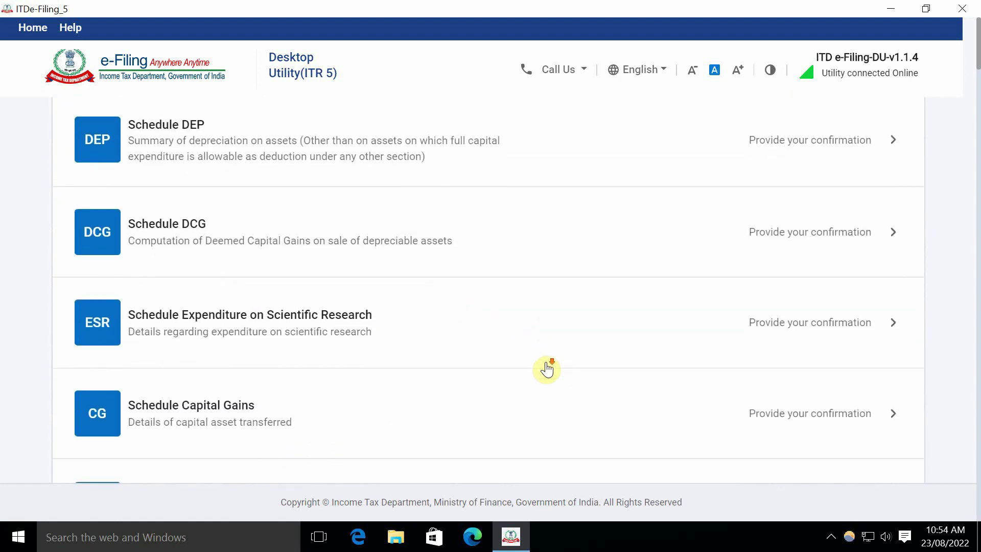
scroll(547, 368, "down", 10)
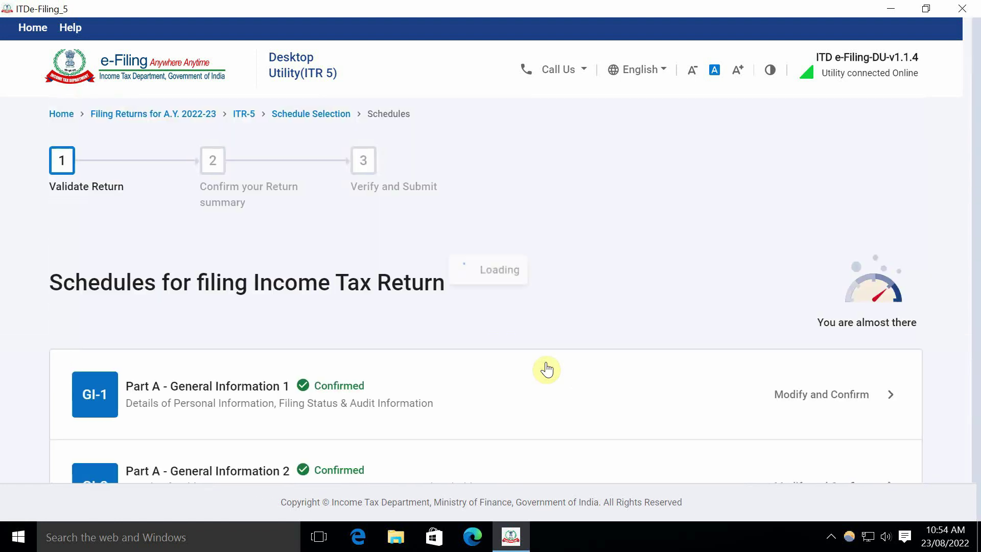
scroll(547, 368, "down", 15)
scroll(547, 367, "down", 15)
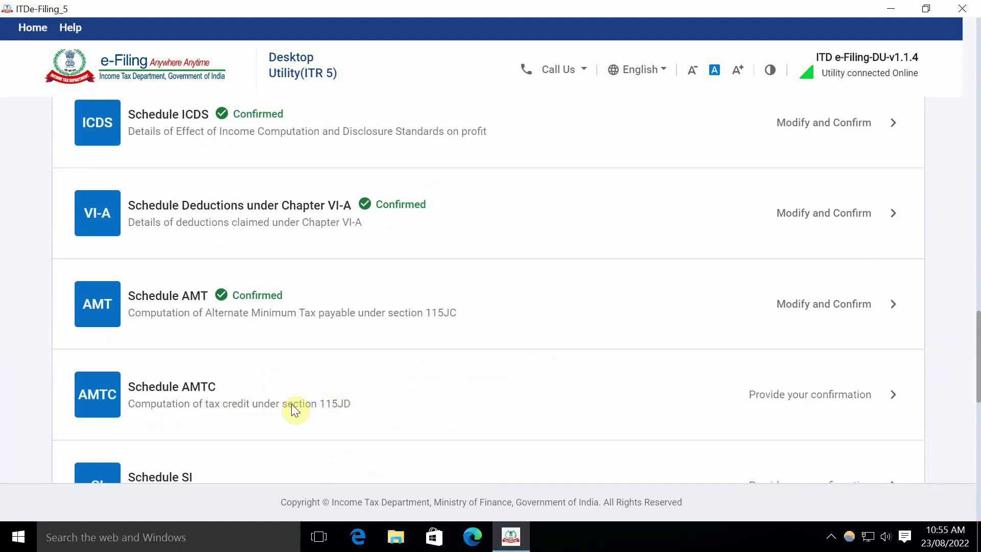
left_click(827, 399)
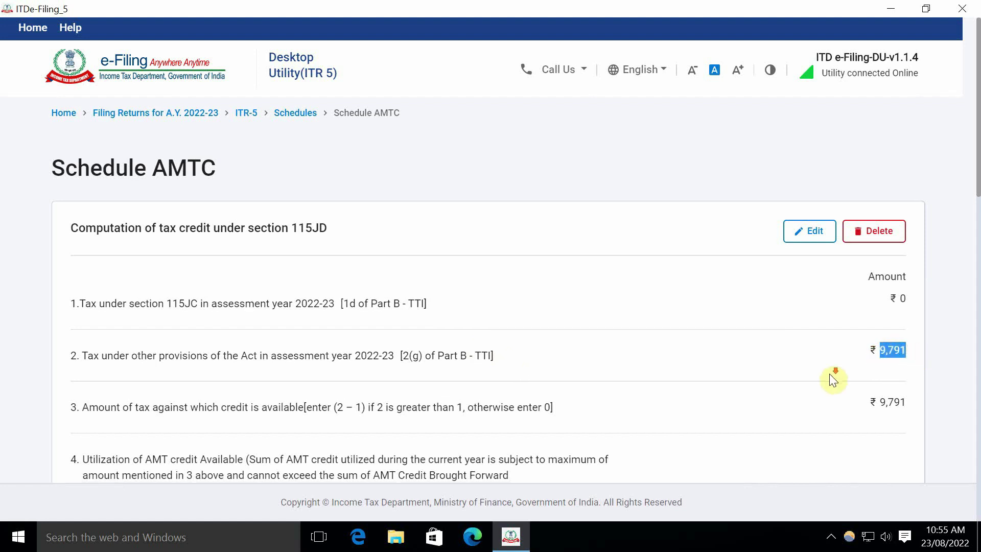
scroll(829, 373, "down", 1)
scroll(805, 328, "down", 6)
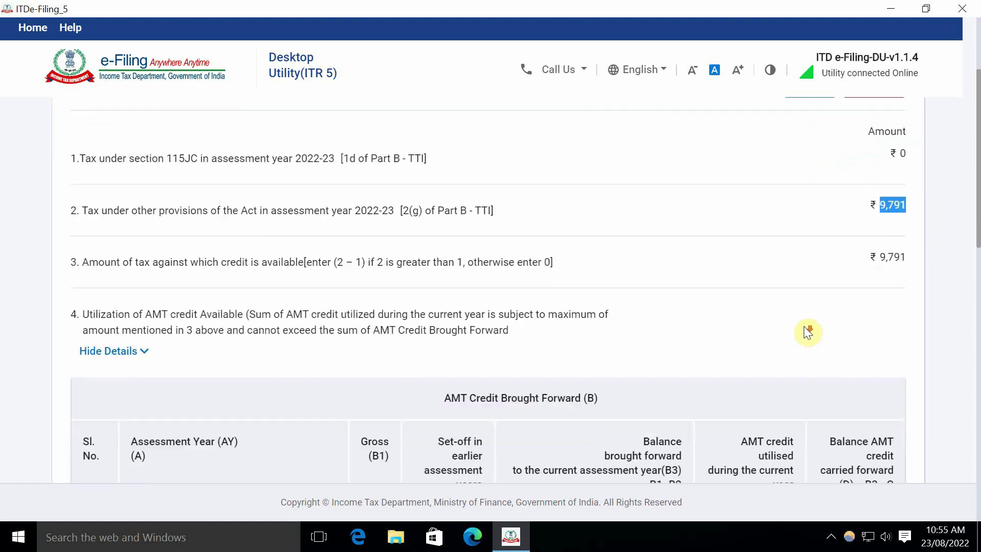
scroll(806, 331, "down", 2)
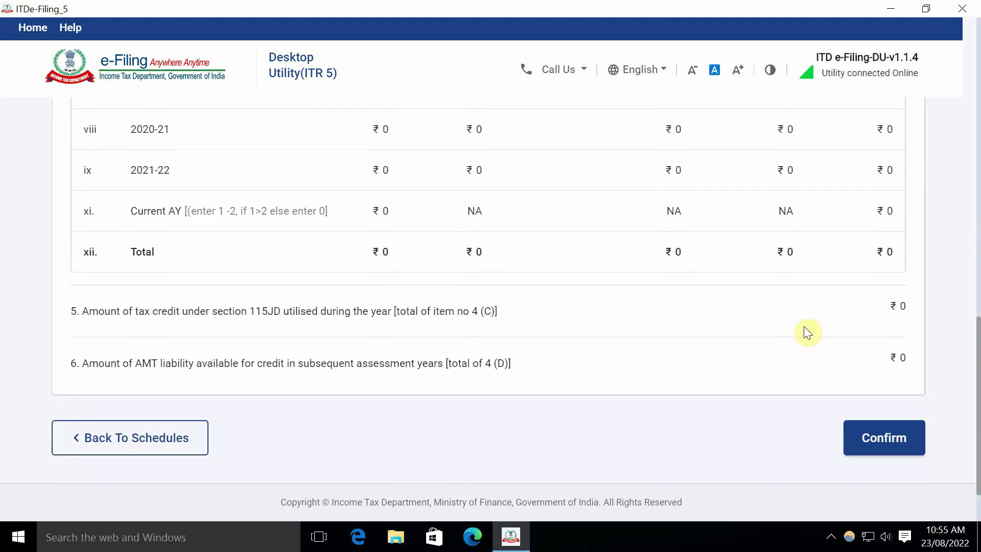
scroll(828, 363, "up", 9)
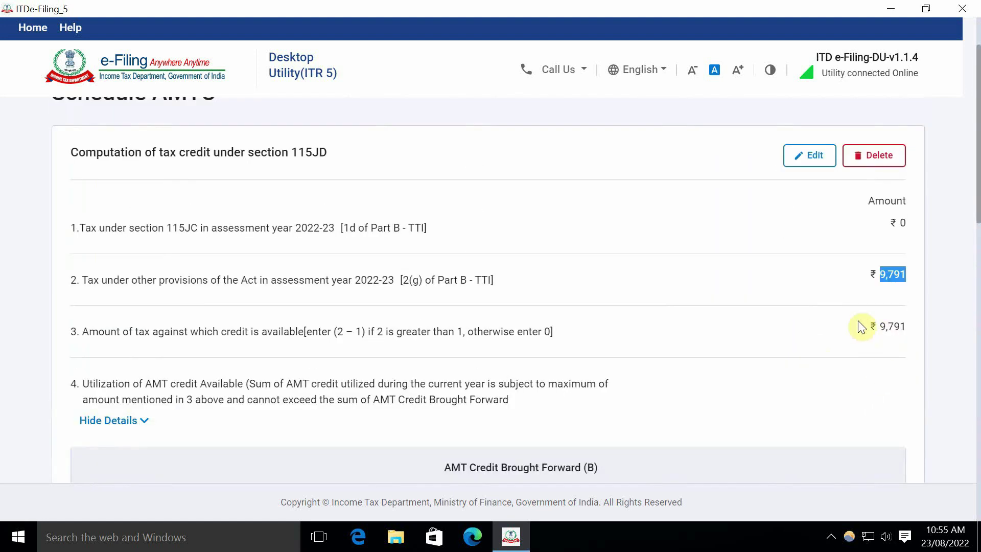
scroll(842, 341, "down", 9)
left_click(910, 363)
Step: Open Schedule GST, review the GSTIN and annual value of outward supplies, and confirm it without adding another GSTIN
scroll(565, 385, "down", 10)
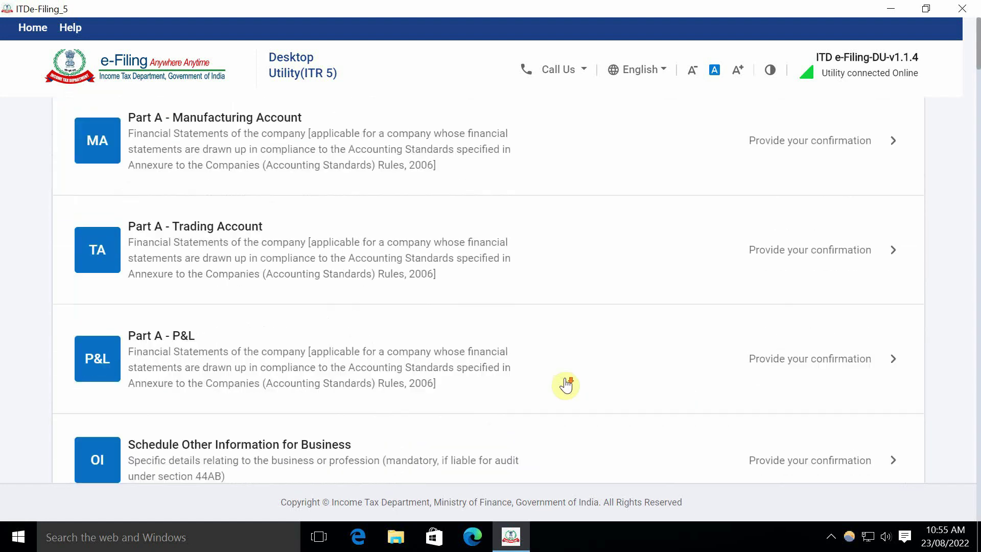
scroll(565, 385, "down", 15)
left_click(820, 308)
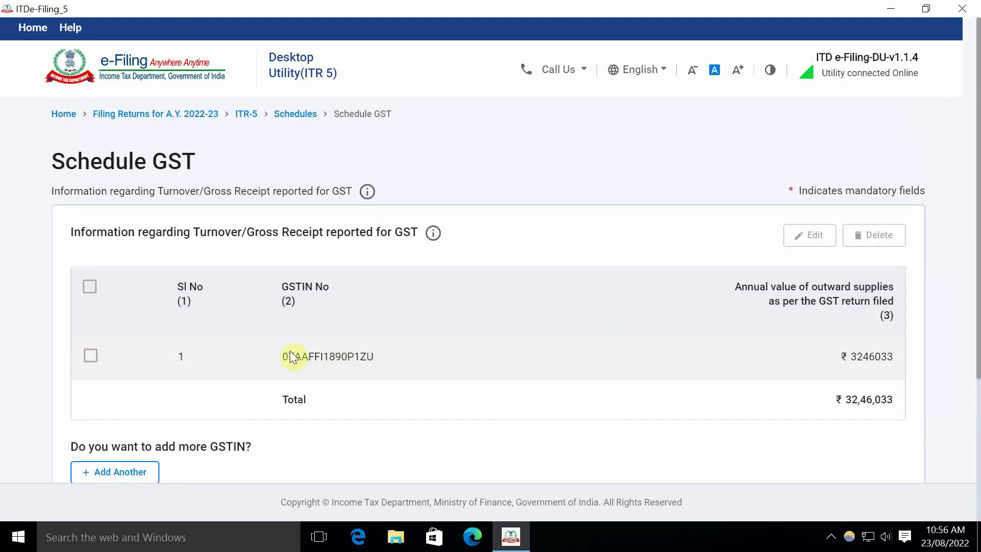
scroll(888, 357, "down", 4)
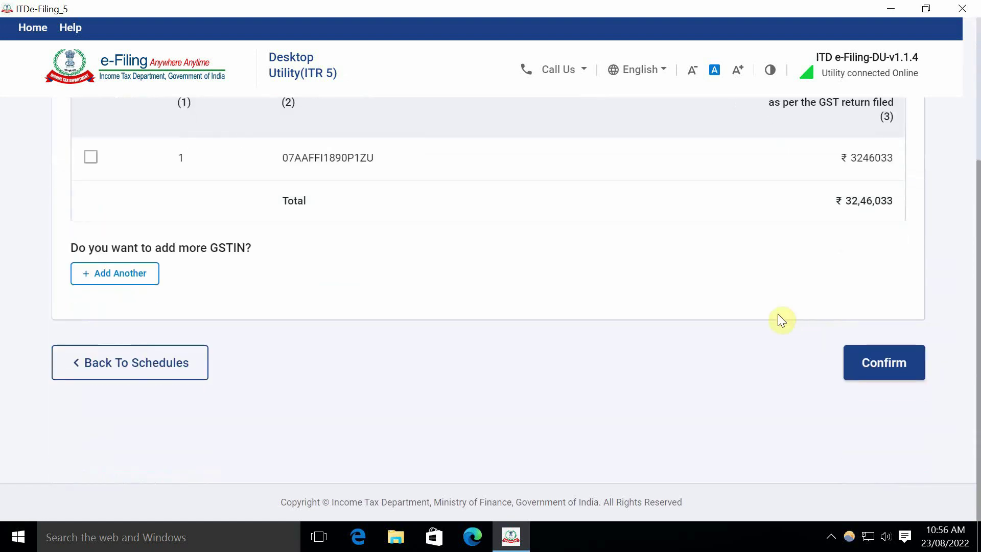
left_click(885, 363)
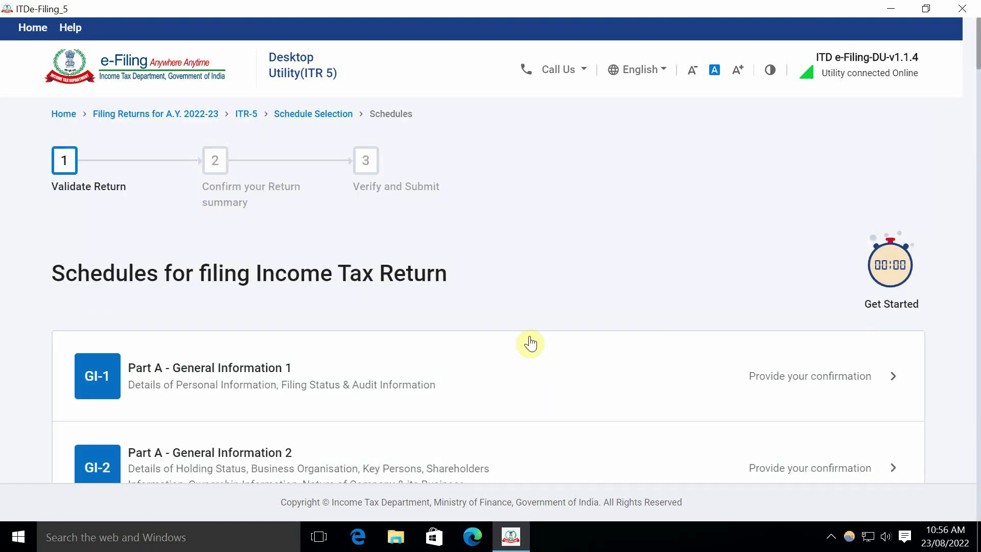
Step: Open Part B-TI, review the computation of total income through to deemed income under section 115JC, and confirm it
scroll(530, 343, "down", 14)
scroll(530, 344, "down", 7)
scroll(530, 340, "down", 3)
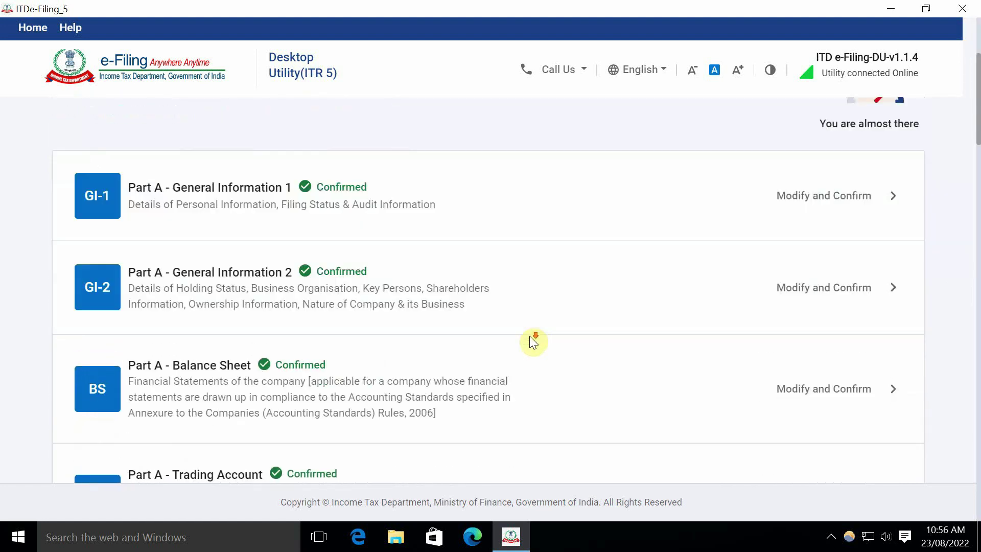
scroll(531, 337, "down", 15)
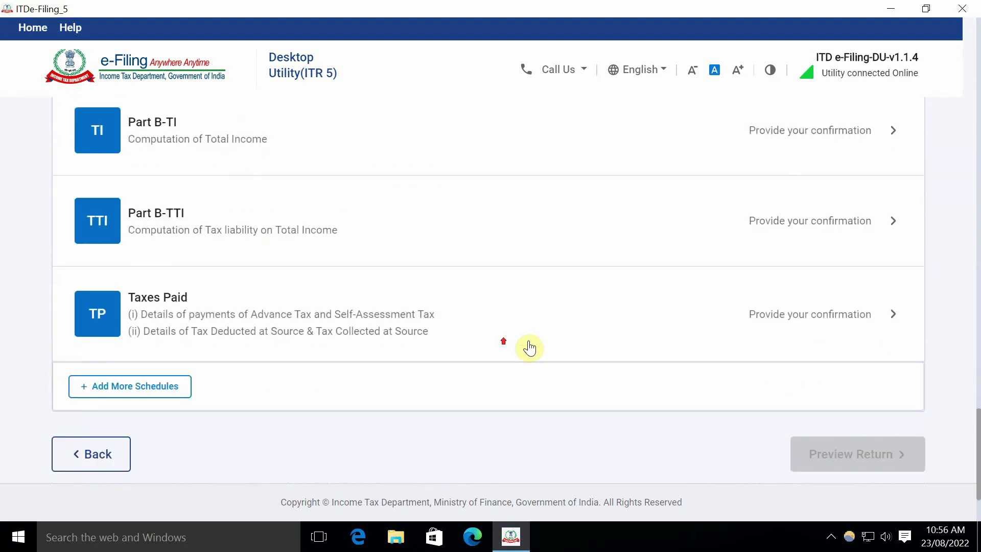
scroll(529, 347, "up", 3)
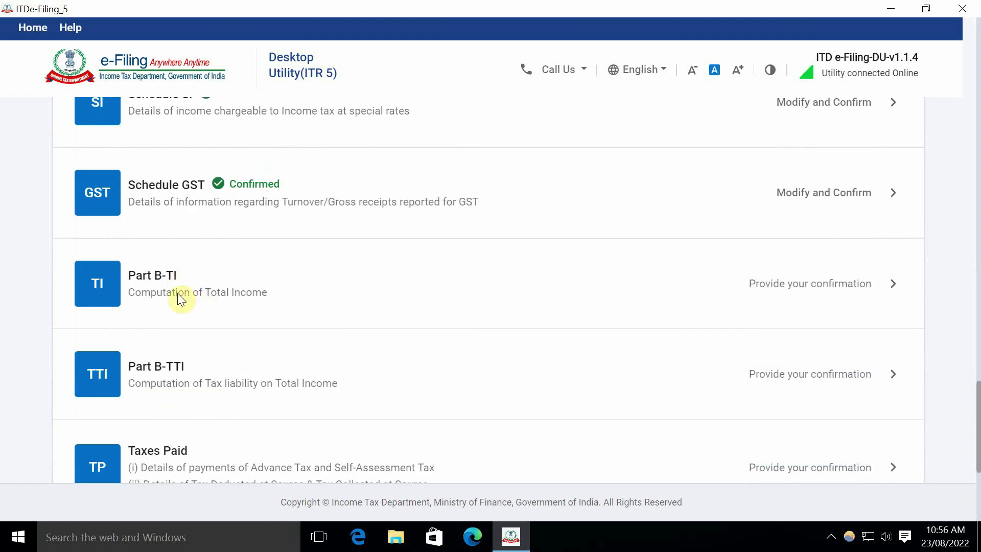
left_click(812, 284)
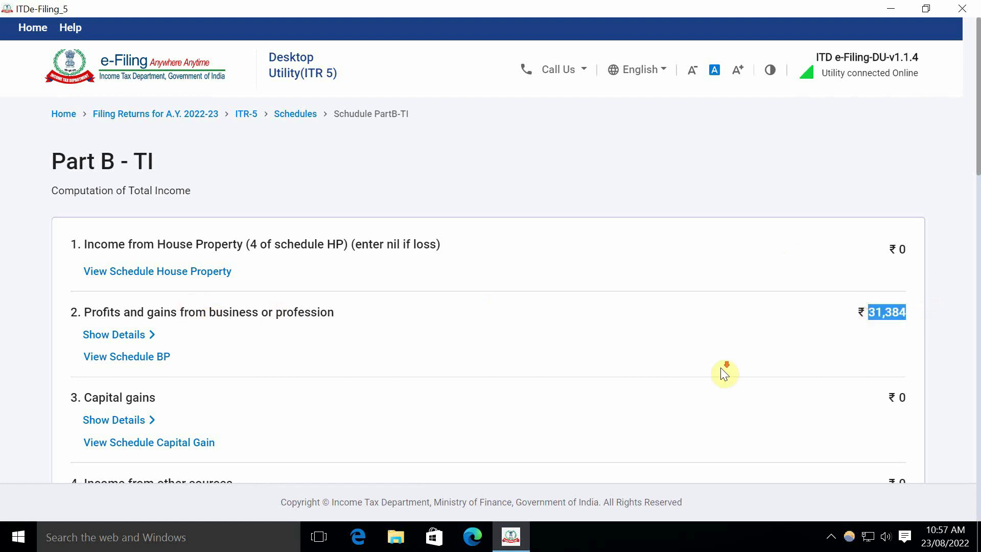
scroll(721, 368, "down", 4)
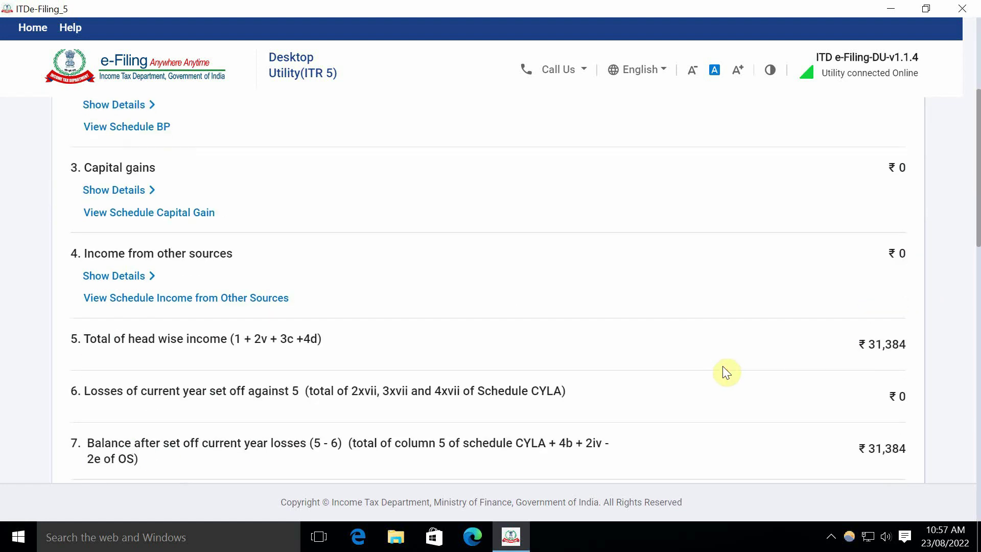
triple_click(884, 349)
scroll(867, 379, "down", 12)
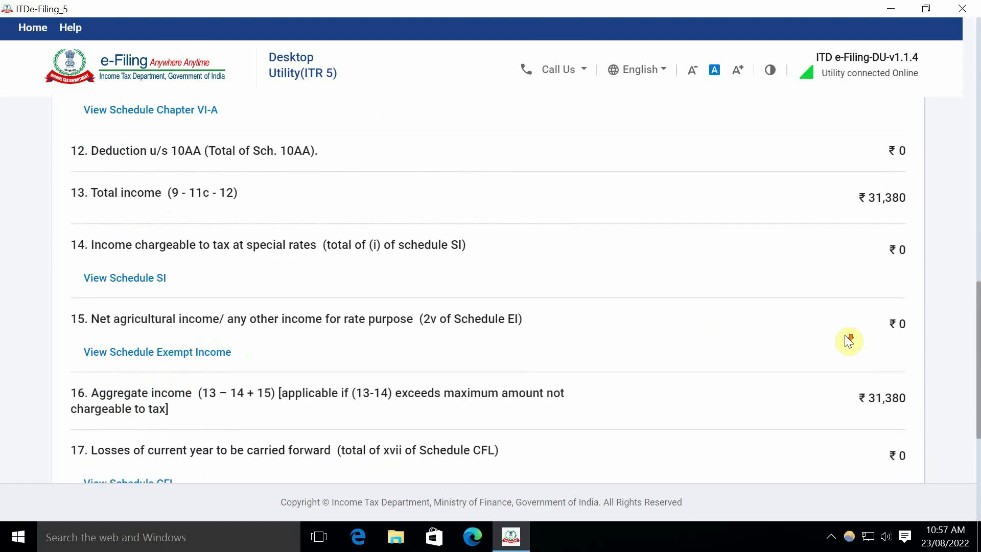
scroll(849, 340, "down", 4)
left_click_drag(842, 310, 909, 304)
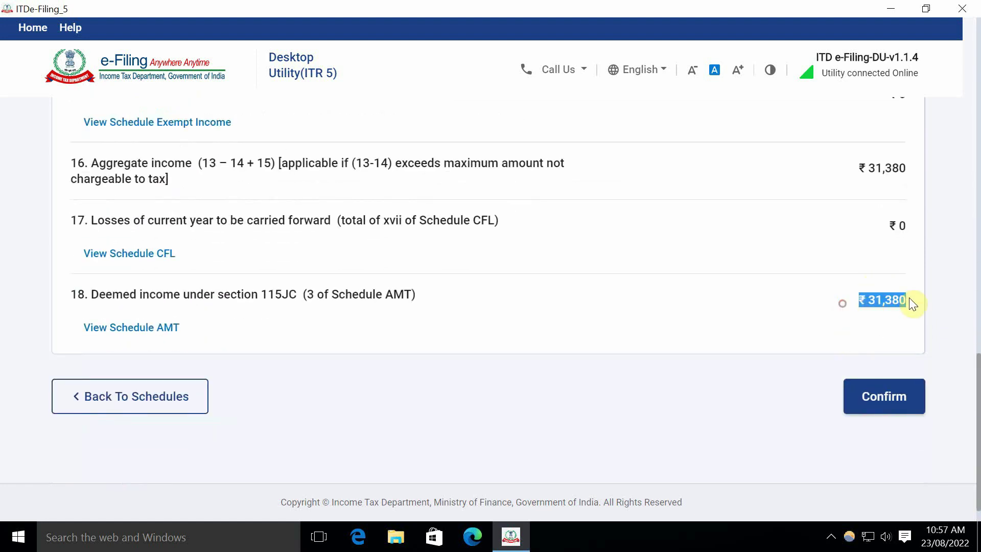
left_click(801, 320)
left_click(886, 384)
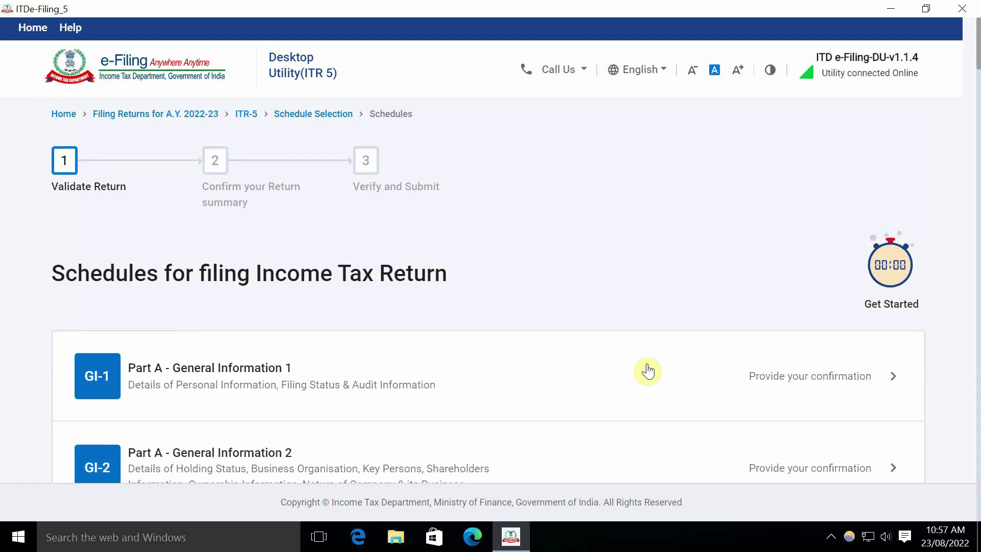
Step: Open Part B-TTI for the computation of tax liability and check the tax payable on total income
scroll(648, 371, "down", 20)
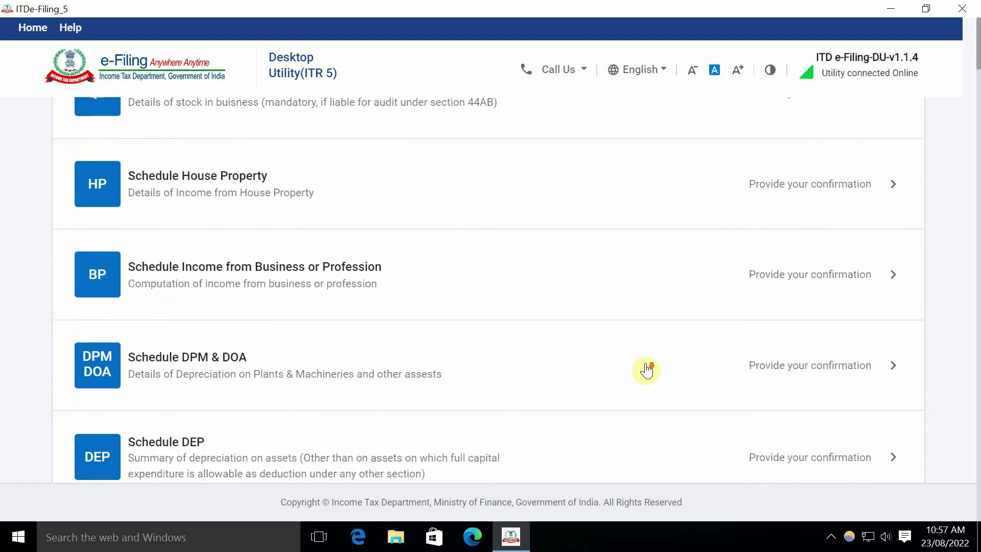
scroll(646, 370, "down", 10)
scroll(647, 370, "down", 5)
scroll(647, 370, "down", 15)
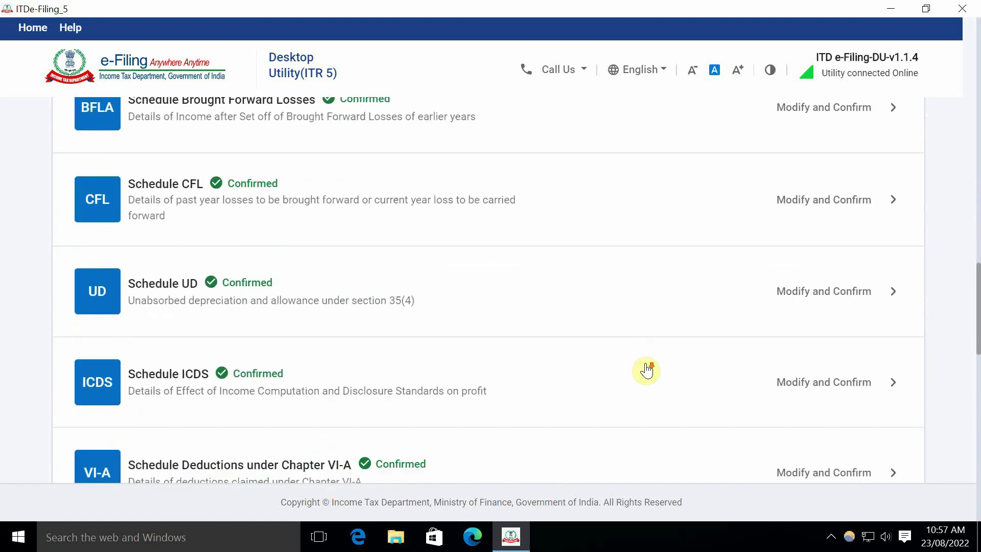
scroll(647, 370, "down", 10)
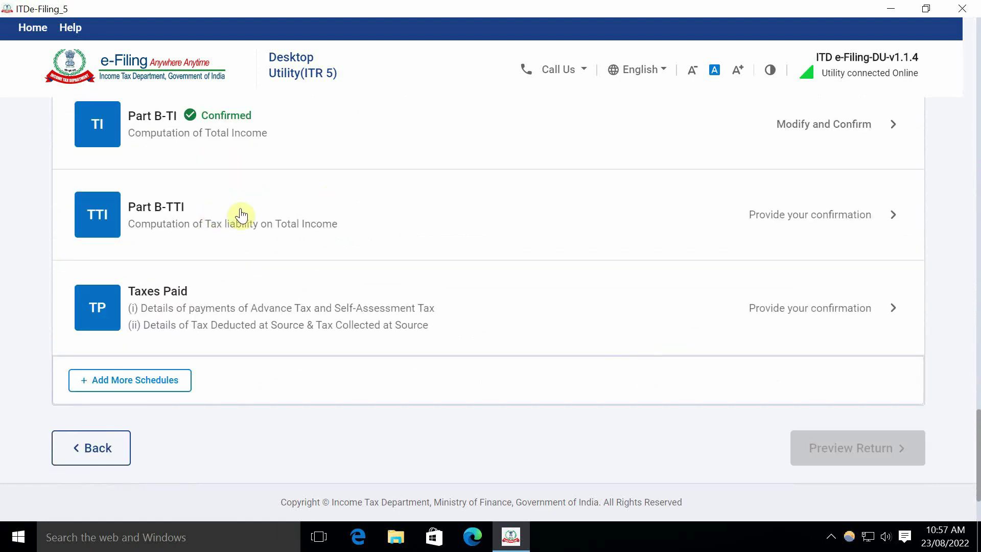
left_click(743, 221)
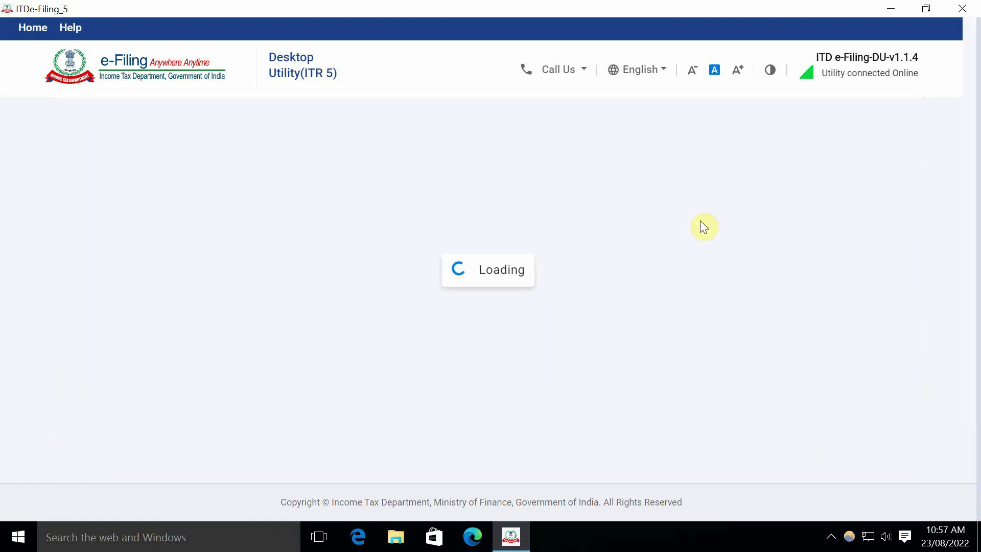
scroll(704, 226, "down", 3)
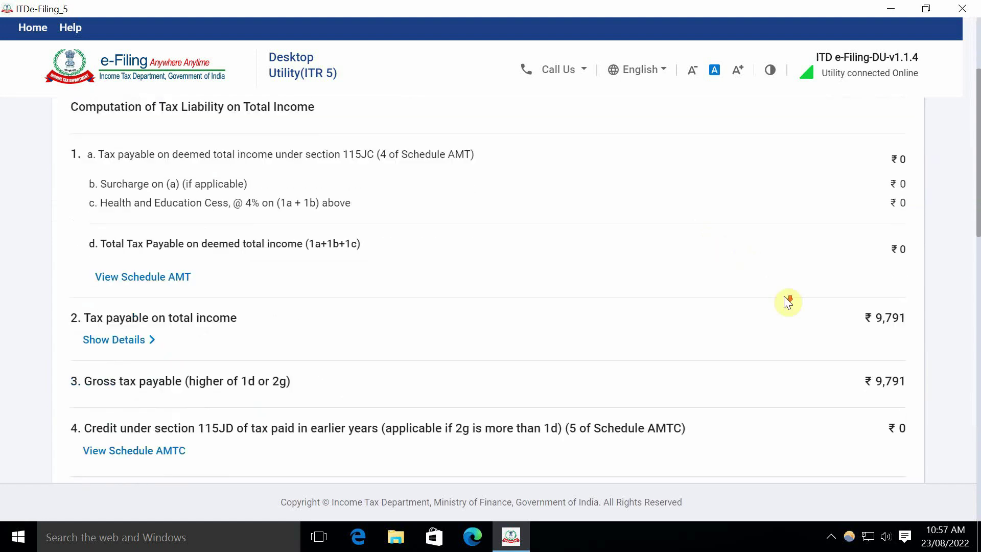
left_click_drag(871, 317, 903, 320)
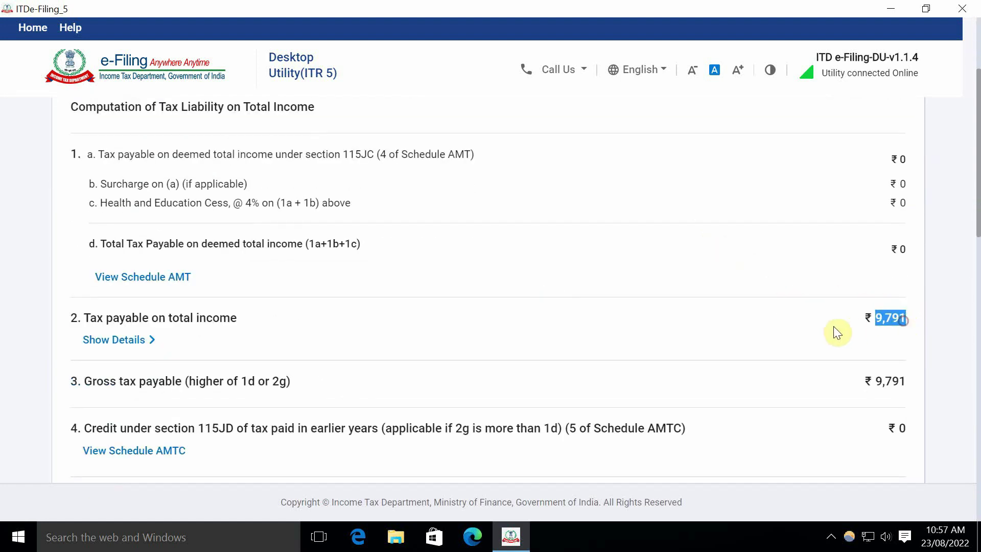
Step: Expand the breakdown of tax payable on total income under item 2 of Part B-TTI
scroll(833, 325, "down", 2)
scroll(849, 321, "up", 6)
scroll(847, 317, "down", 5)
scroll(849, 322, "down", 1)
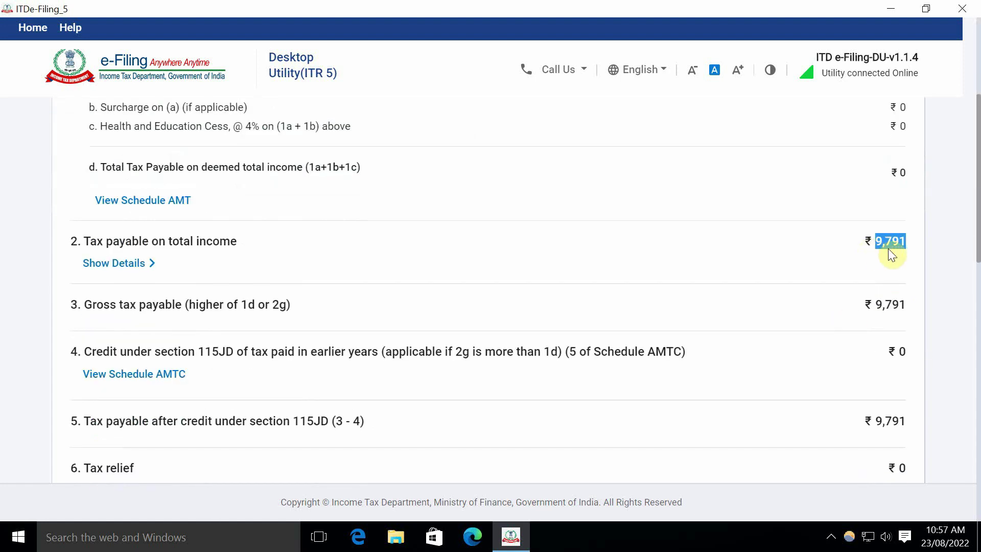
left_click(151, 262)
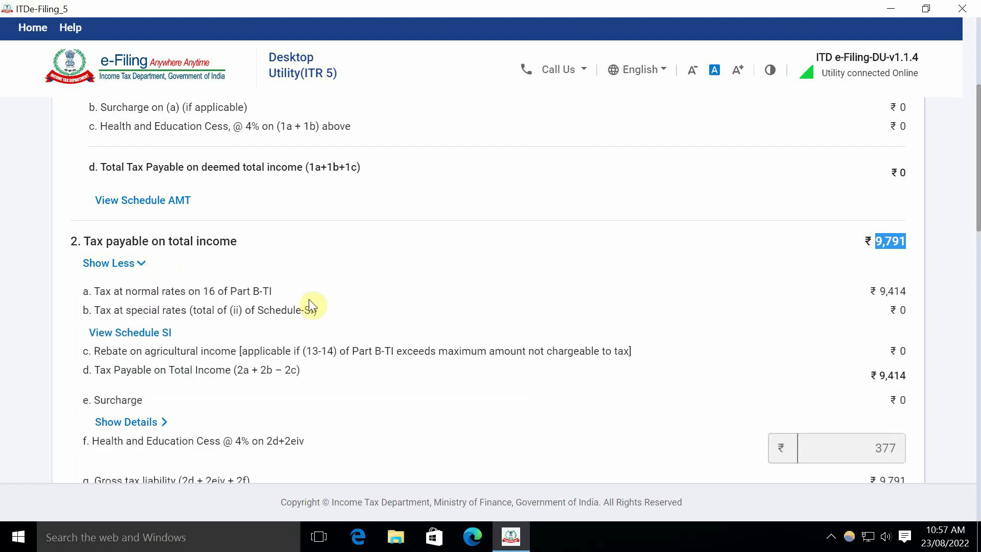
Step: Review Part B-TTI from tax at normal rates through cess, aggregate liability, taxes paid, refund and the foreign-asset question in item 13
left_click(878, 291)
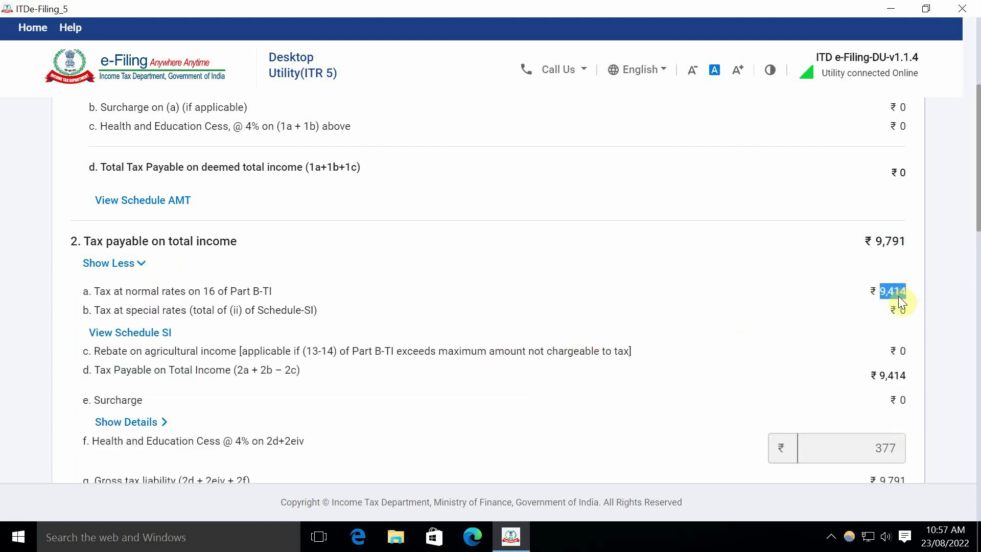
scroll(889, 316, "down", 3)
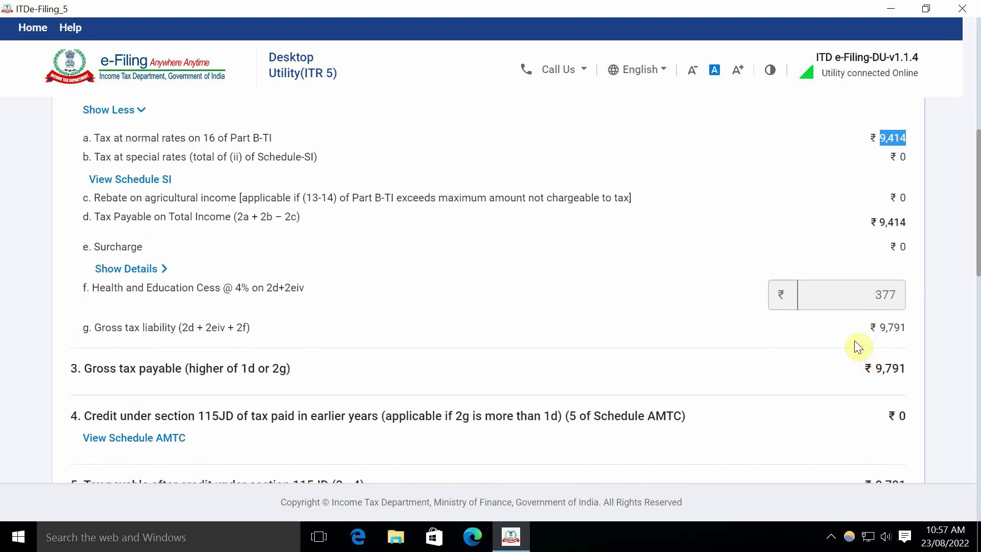
scroll(857, 330, "down", 3)
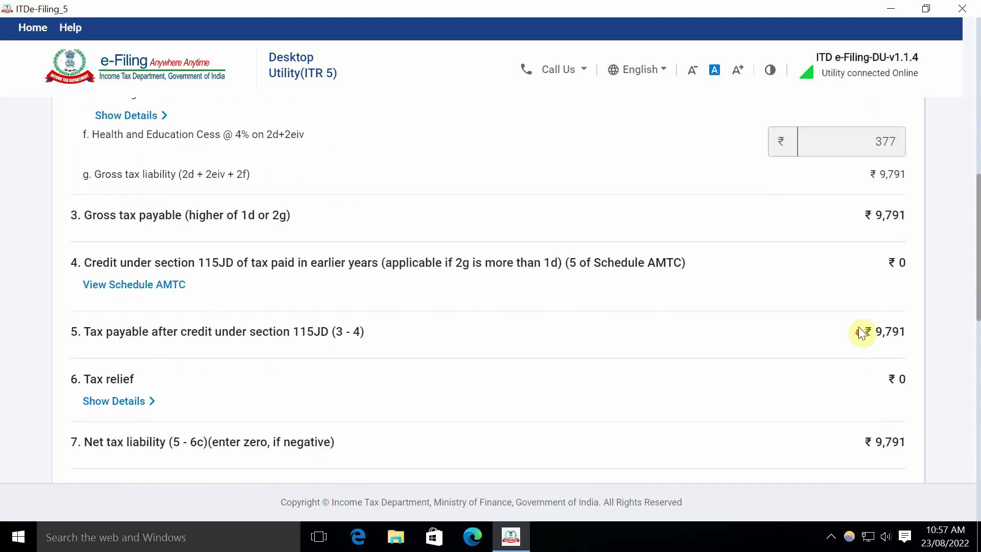
scroll(856, 318, "down", 5)
scroll(858, 309, "down", 5)
scroll(858, 309, "up", 5)
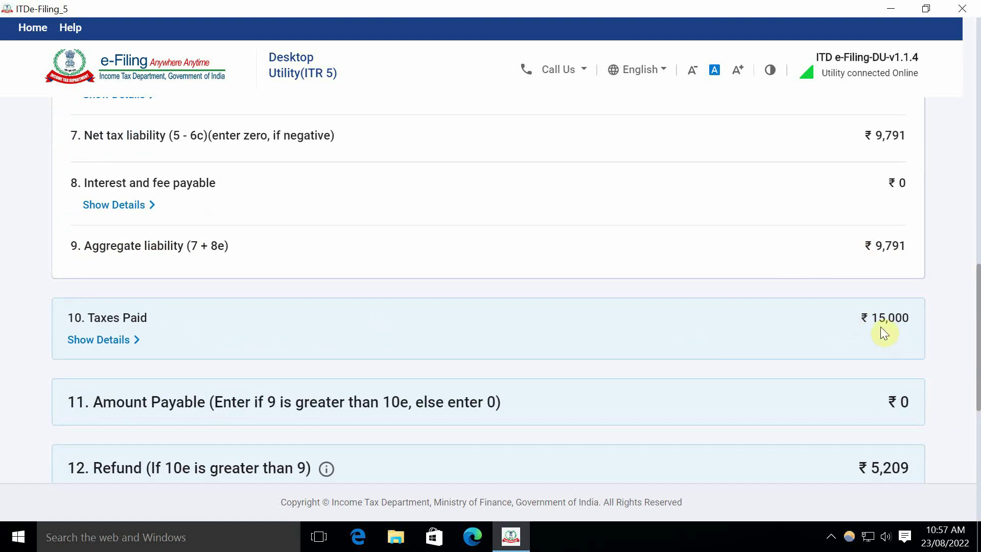
scroll(874, 379, "down", 3)
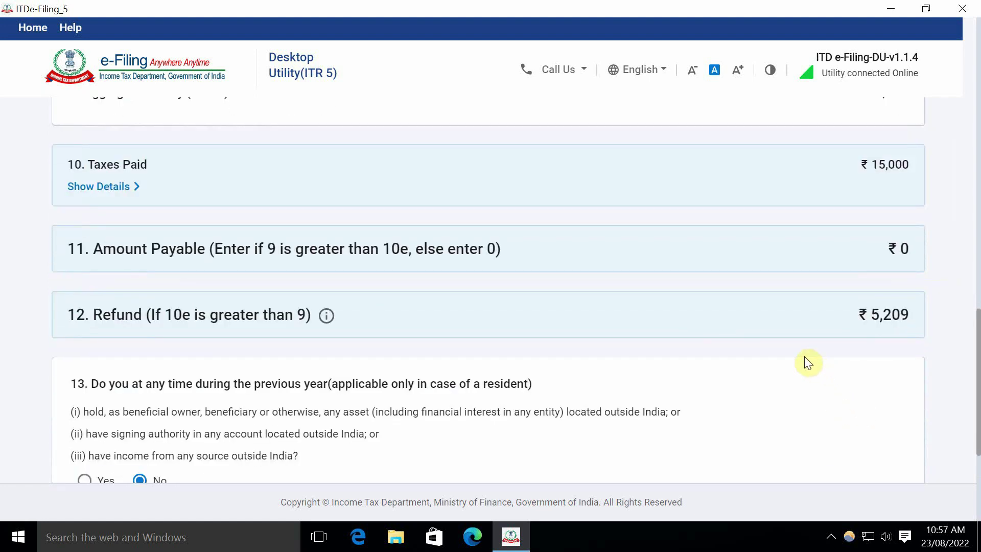
scroll(784, 343, "down", 3)
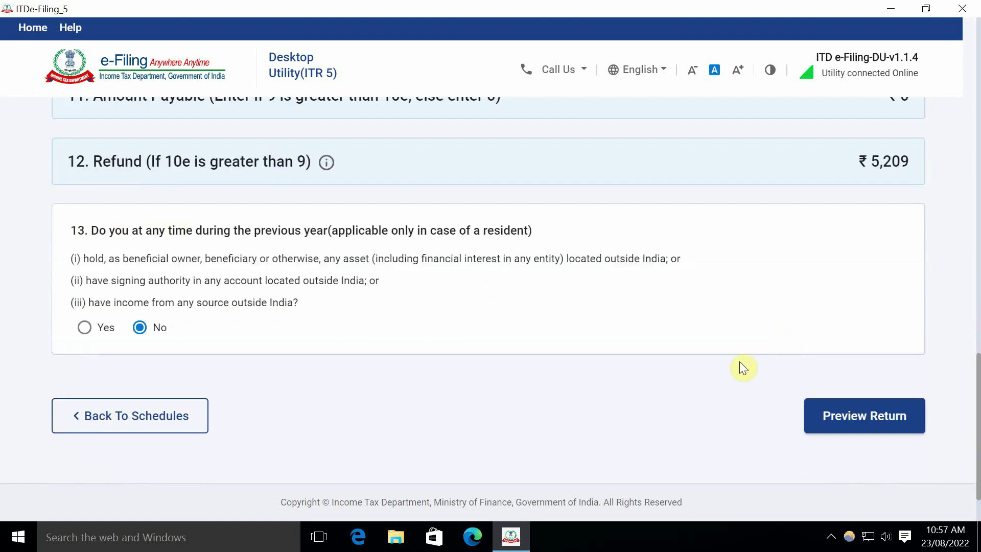
Step: Try to preview the return from Part B-TTI, then go back to the list of schedules
left_click(868, 419)
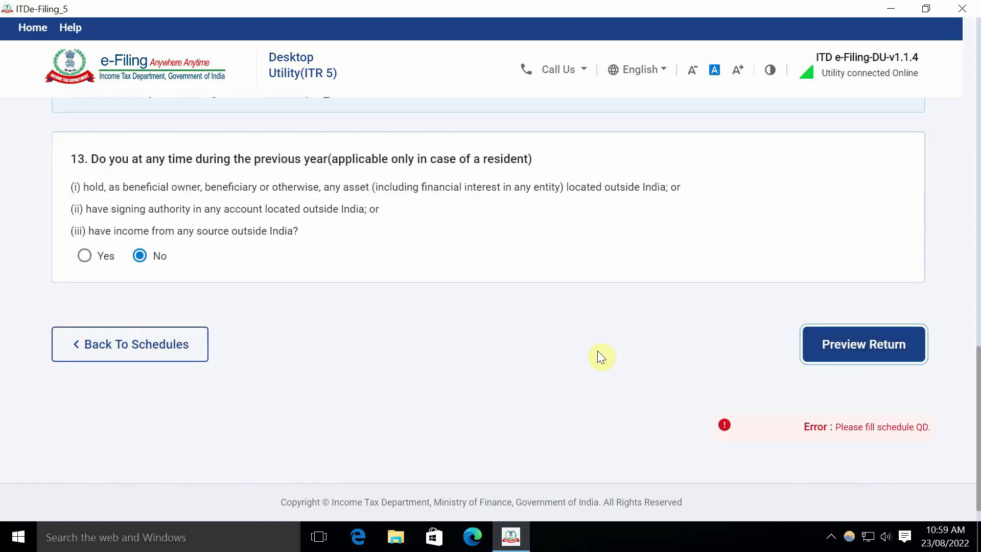
left_click(820, 434)
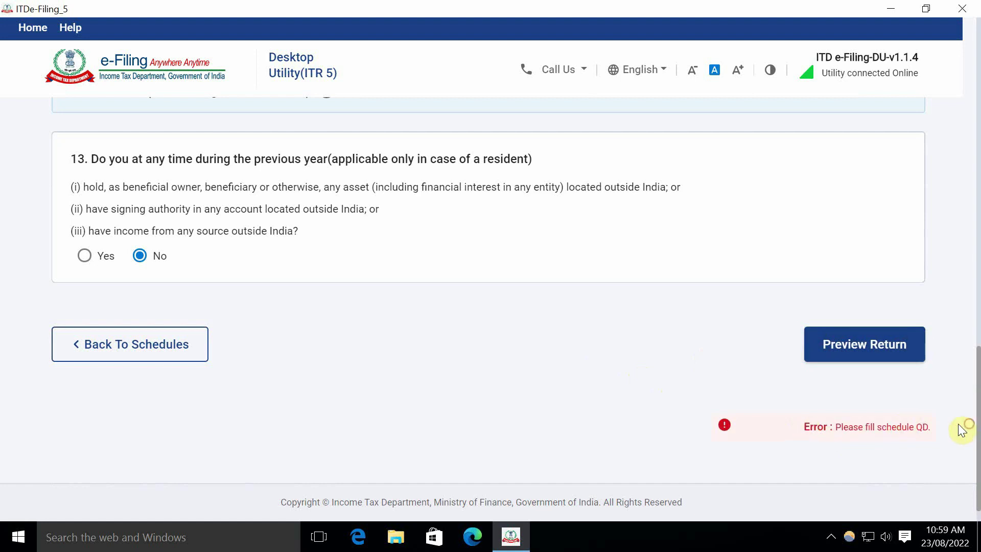
left_click(830, 425)
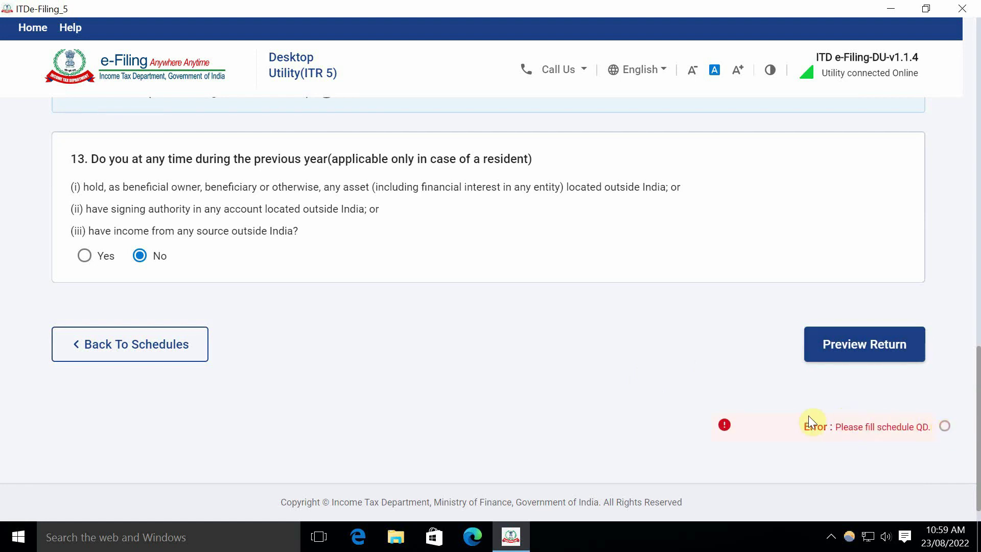
scroll(578, 400, "up", 12)
scroll(577, 403, "down", 6)
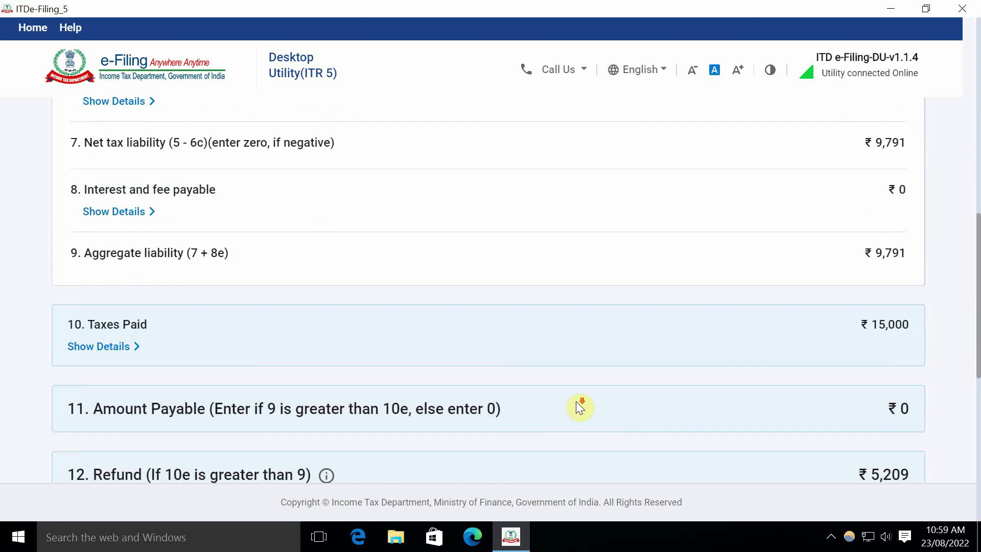
scroll(118, 447, "down", 6)
left_click(143, 427)
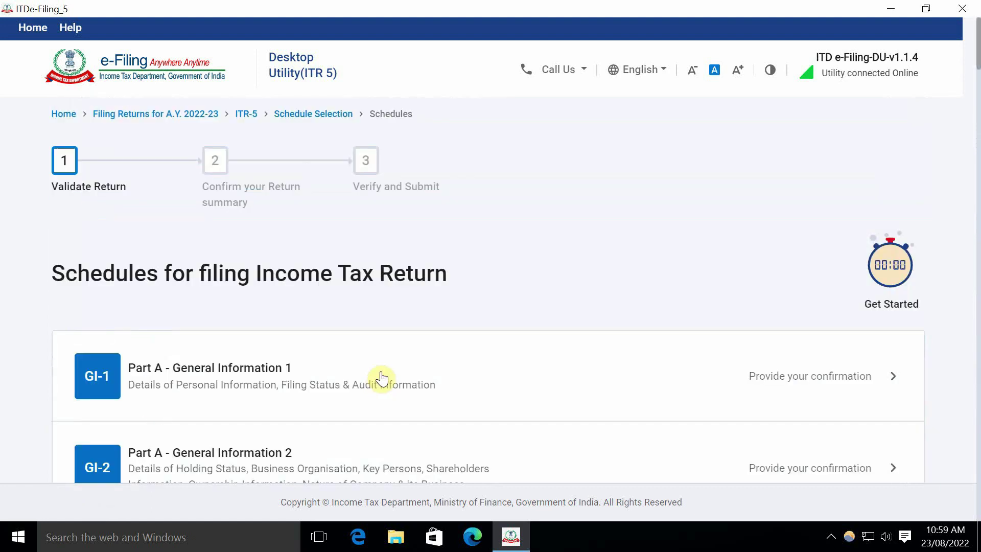
Step: Look through the list of schedules for Schedule Quantitative Details and check which schedules are confirmed
scroll(138, 400, "down", 15)
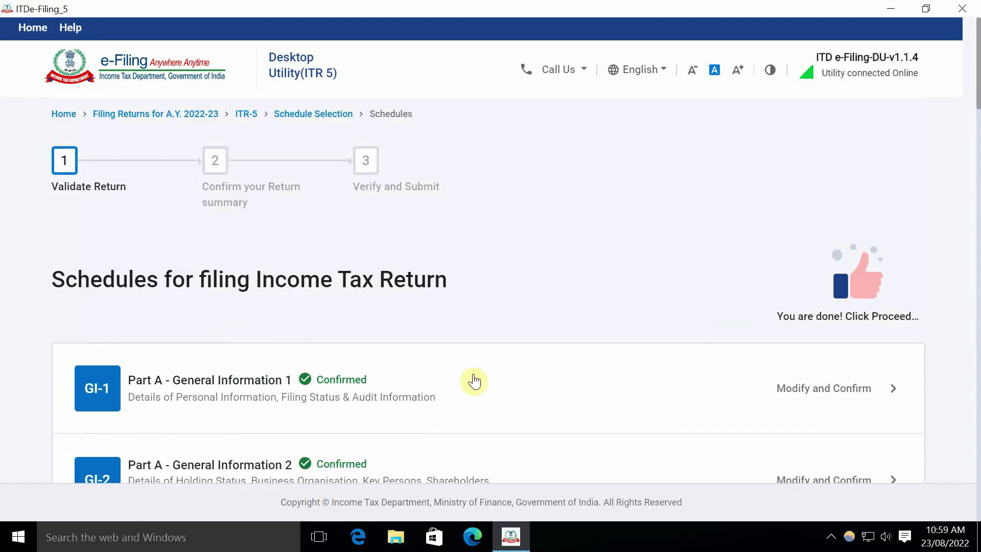
scroll(484, 374, "down", 1)
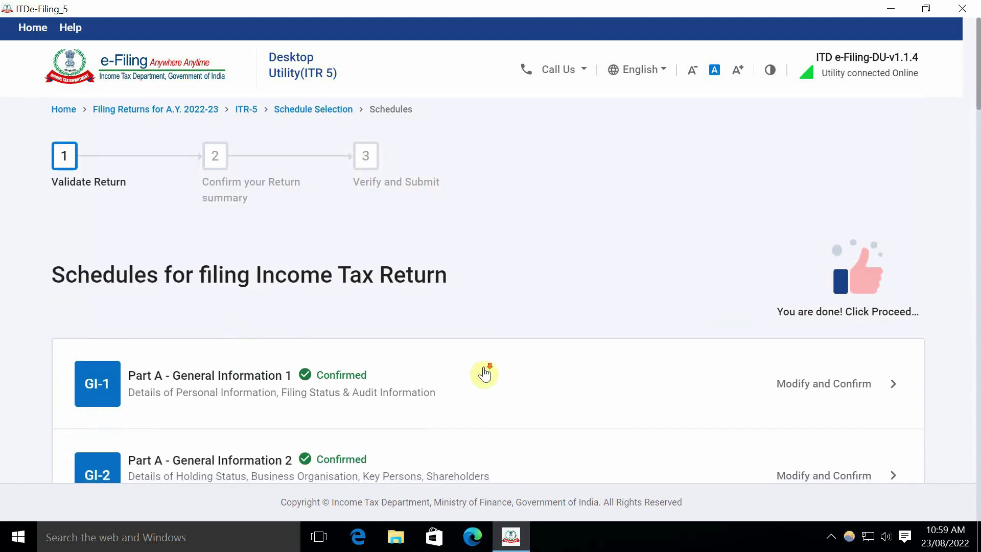
scroll(485, 374, "down", 10)
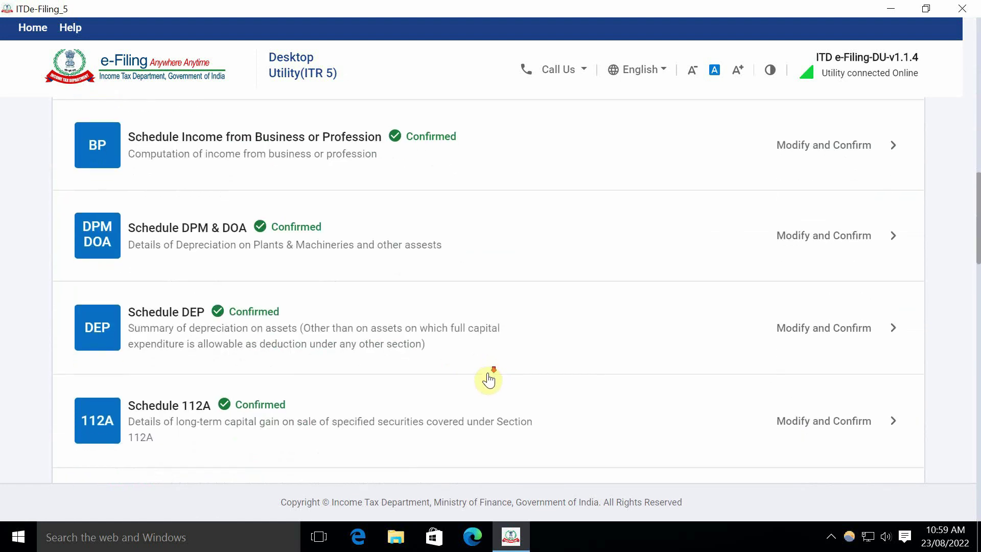
scroll(488, 379, "down", 5)
scroll(487, 381, "down", 15)
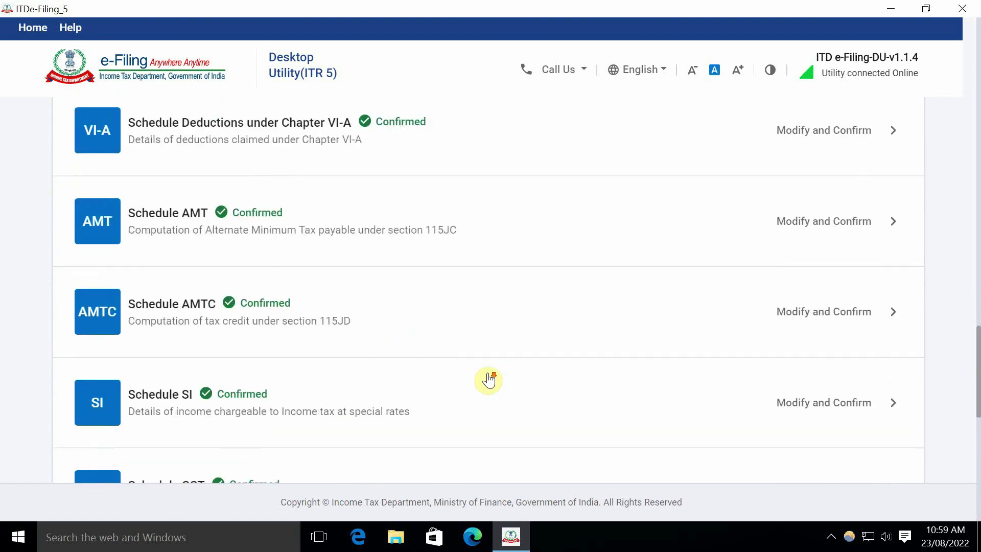
scroll(488, 380, "up", 20)
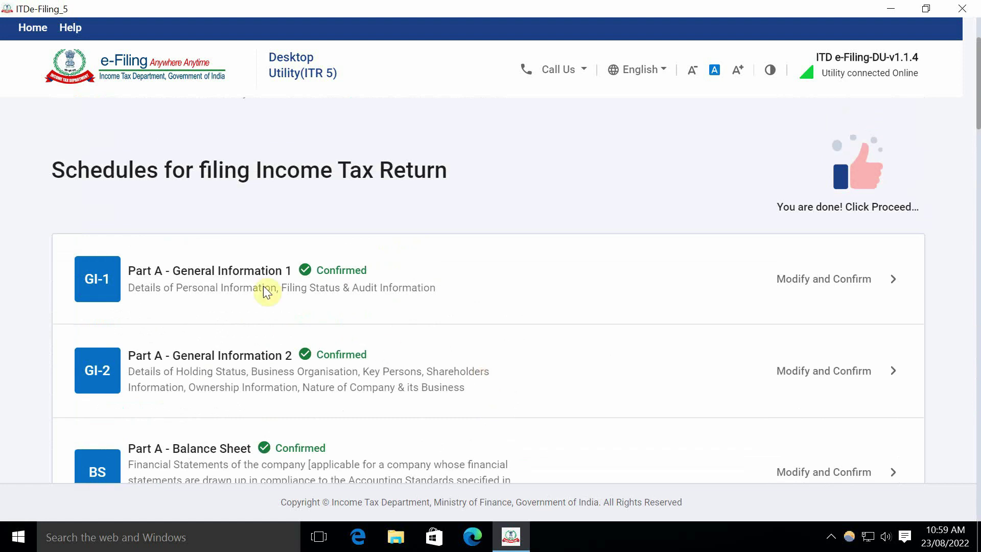
scroll(257, 267, "up", 3)
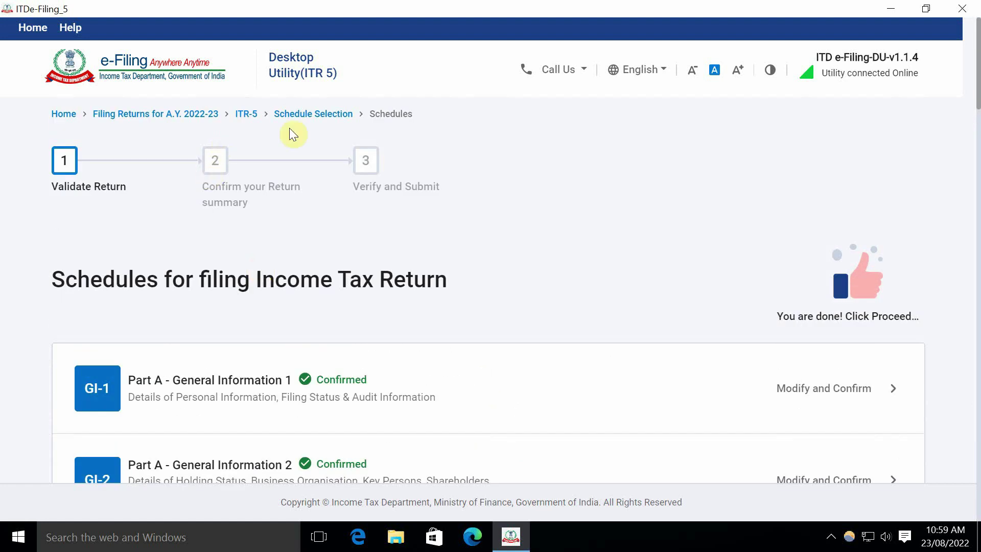
Step: Reopen the schedule selection, add Schedule Quantitative Details (QD) to the Business schedules, and continue
left_click(313, 113)
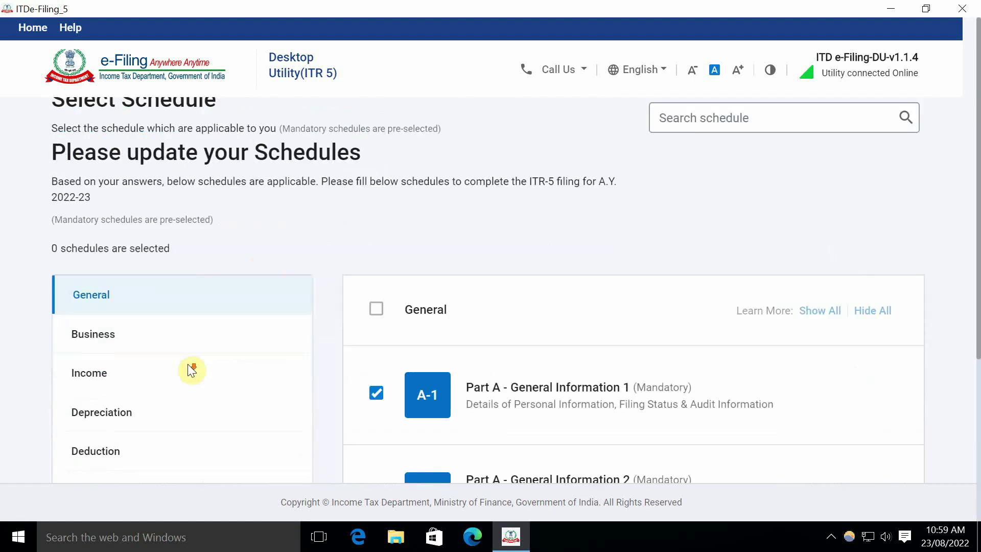
scroll(192, 367, "down", 3)
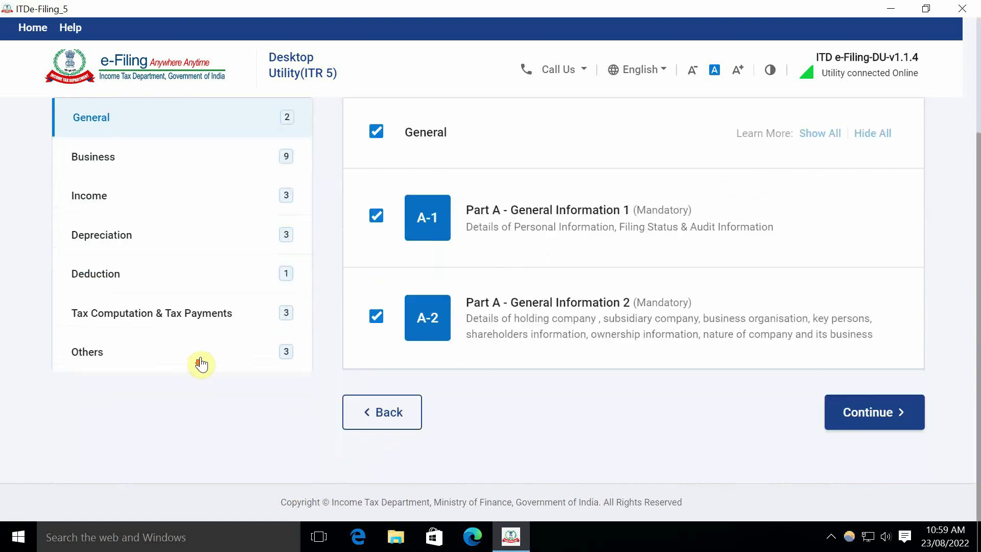
left_click(117, 163)
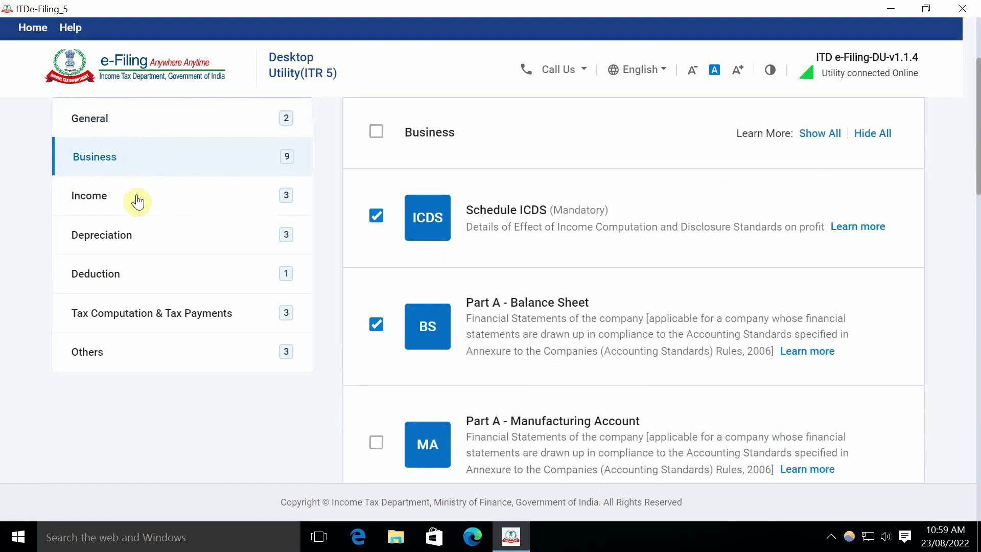
scroll(435, 376, "down", 10)
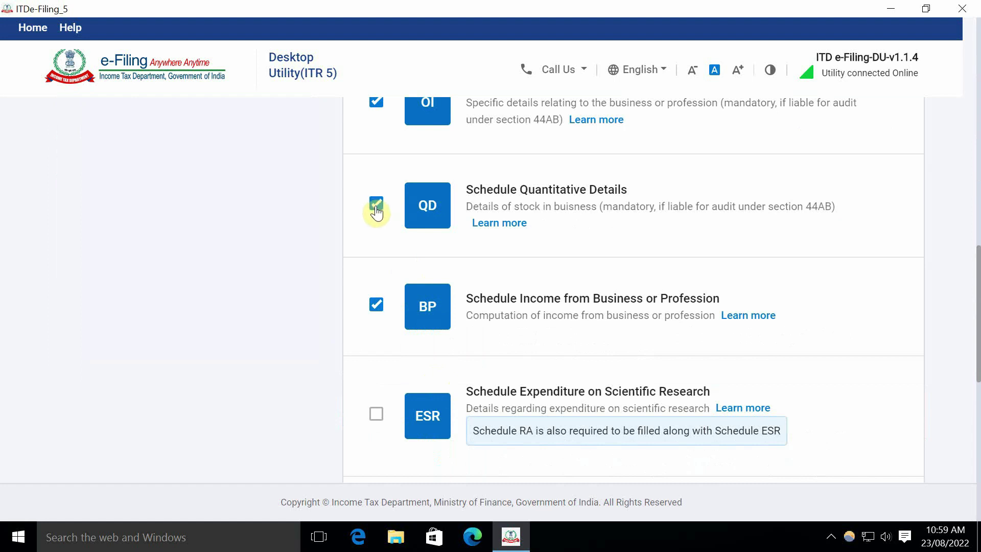
scroll(799, 382, "up", 10)
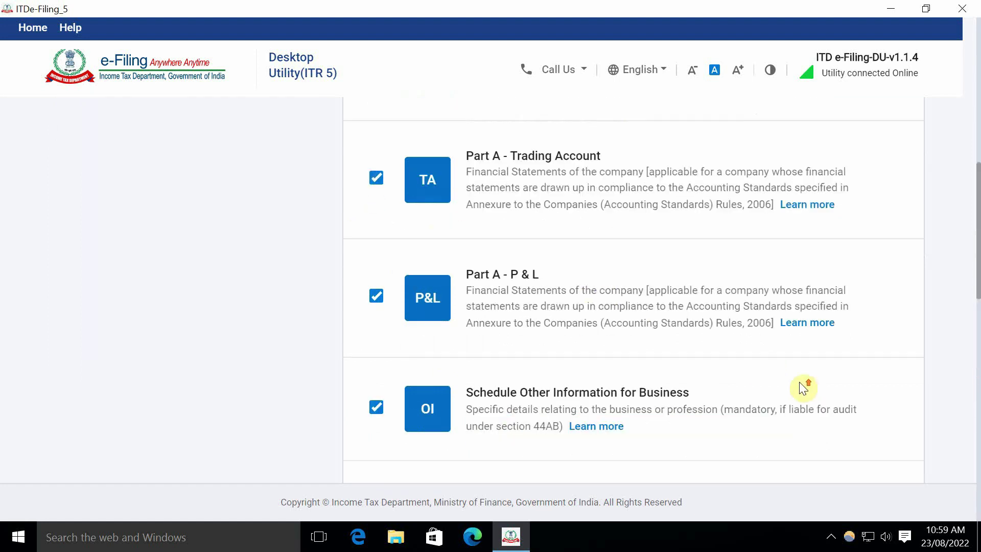
scroll(537, 343, "down", 8)
scroll(538, 350, "down", 8)
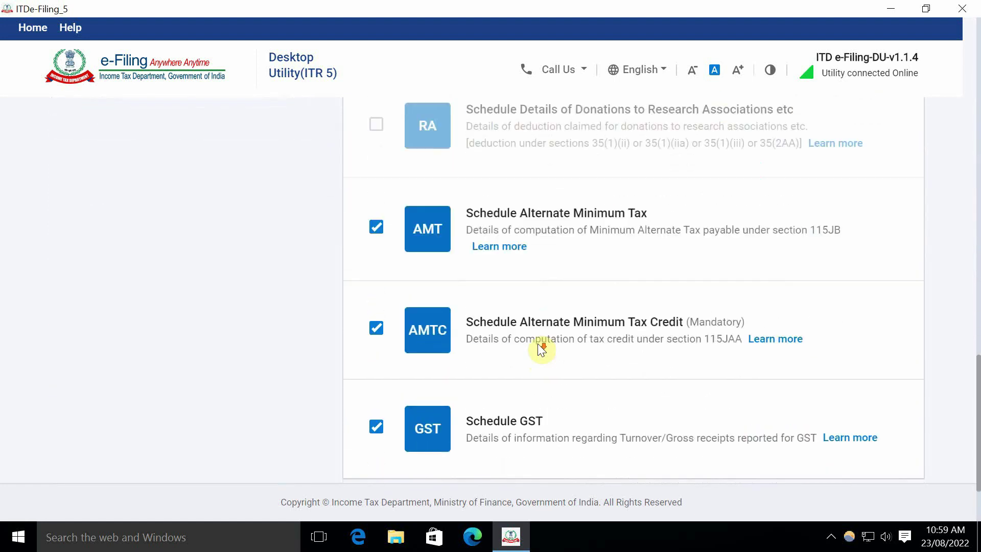
scroll(537, 343, "up", 1)
scroll(903, 457, "down", 1)
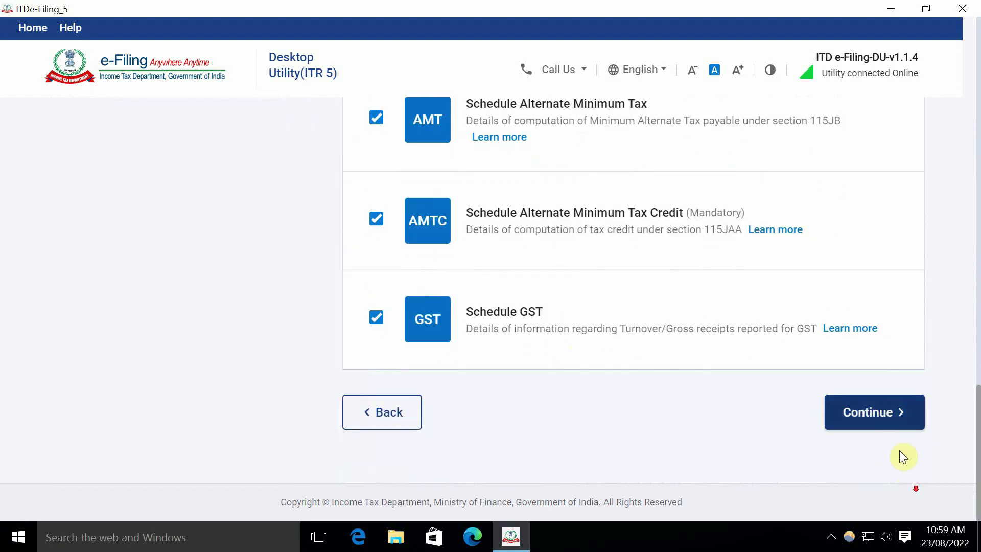
left_click(879, 411)
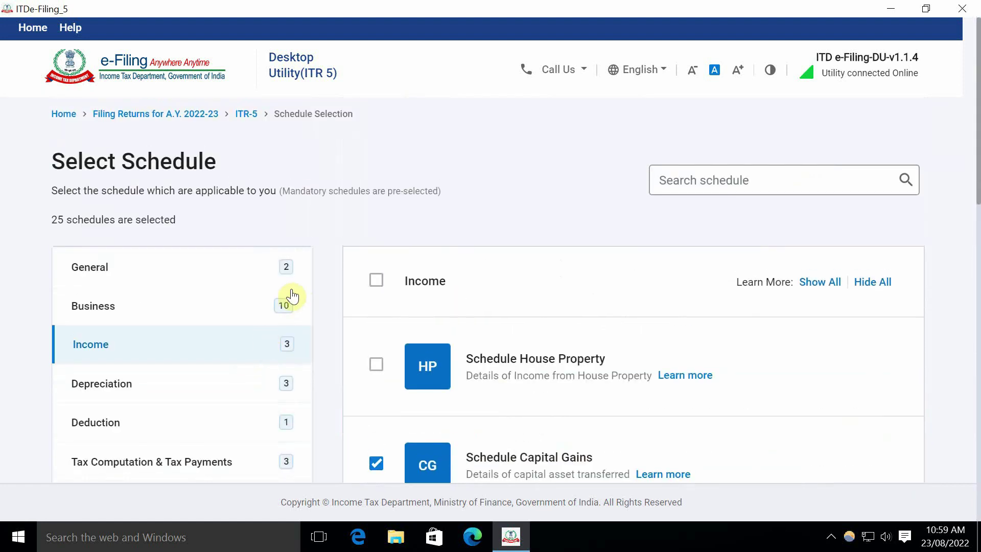
Step: Check the schedules selected under Others and continue to the list of schedules with the updated selection
scroll(292, 301, "down", 3)
left_click(100, 350)
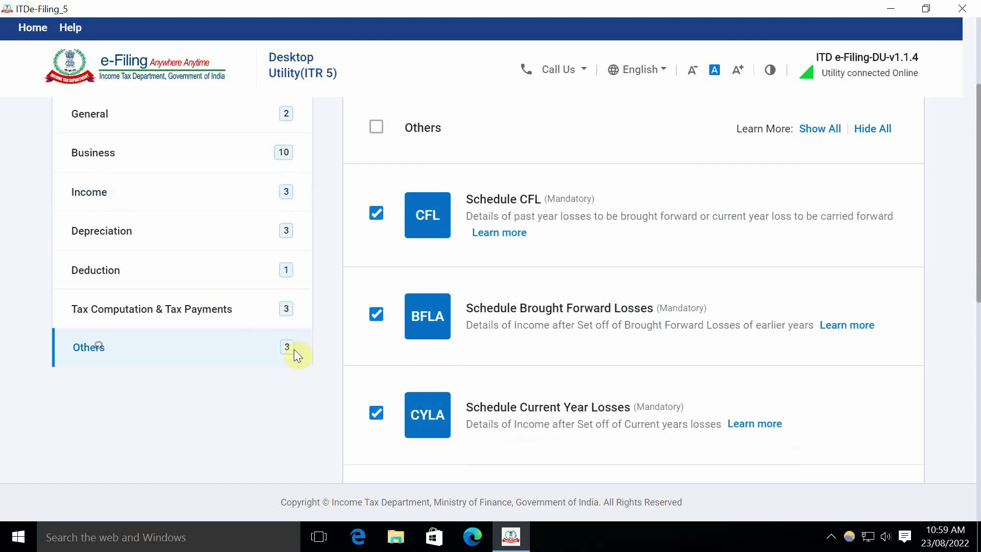
scroll(587, 347, "down", 5)
scroll(588, 348, "down", 4)
left_click(893, 428)
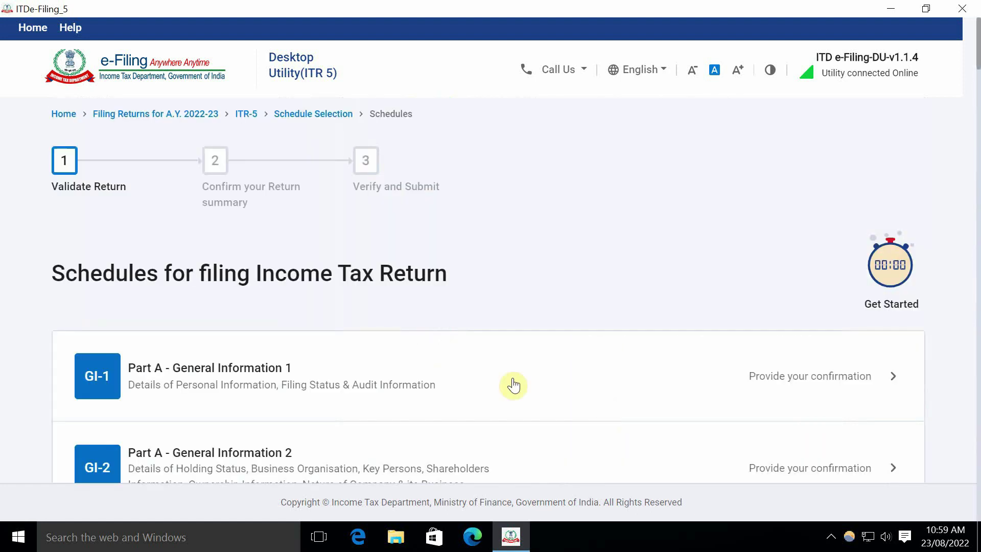
Step: Open Schedule Quantitative Details, review the trading item and the manufacturing sections for raw materials and finished goods, and confirm it
scroll(104, 366, "down", 10)
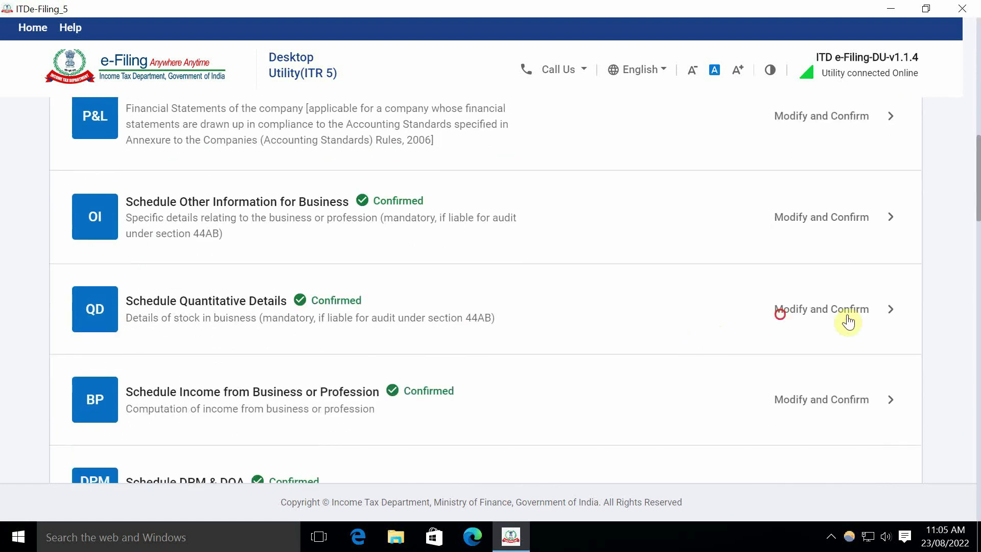
left_click(789, 322)
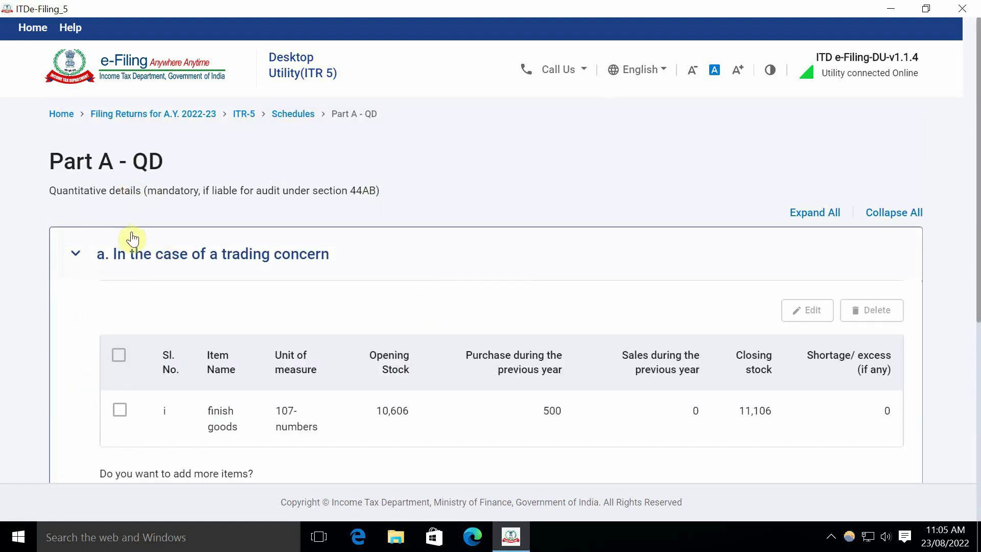
scroll(132, 238, "down", 3)
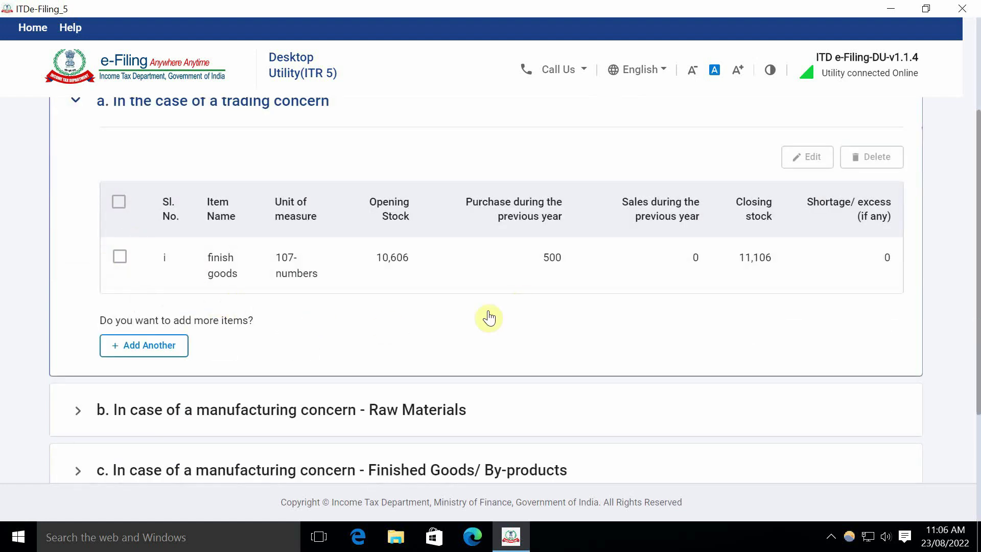
scroll(429, 329, "down", 2)
scroll(256, 252, "up", 3)
scroll(213, 249, "down", 3)
scroll(214, 249, "down", 1)
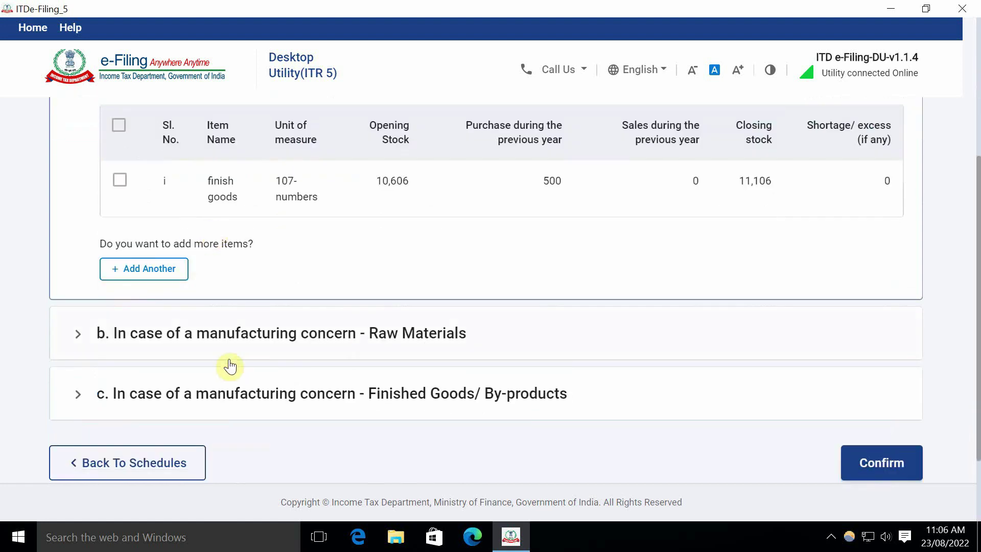
left_click(231, 347)
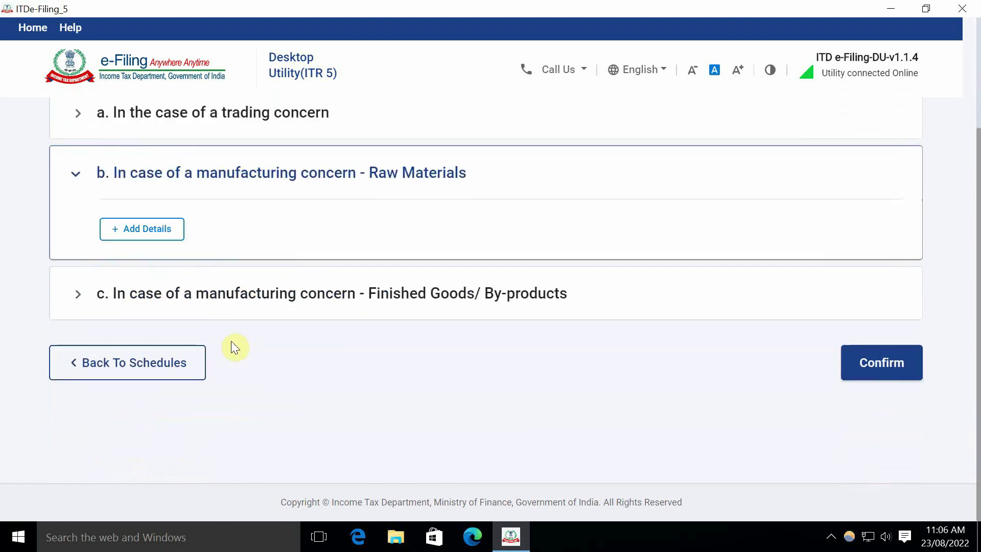
left_click(258, 316)
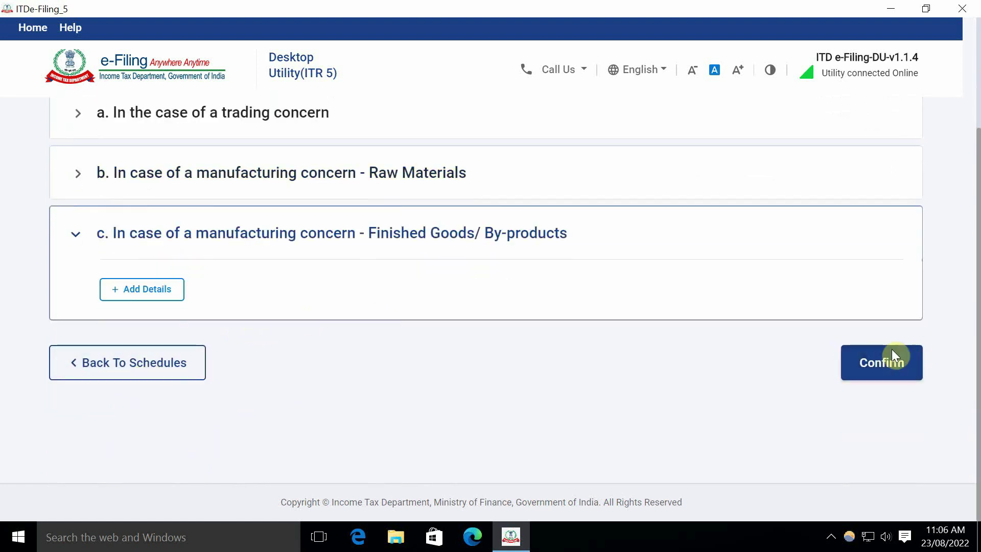
Step: Open Part B-TTI from the schedules list, review the tax liability, taxes paid and refund, and preview the return
scroll(534, 310, "down", 20)
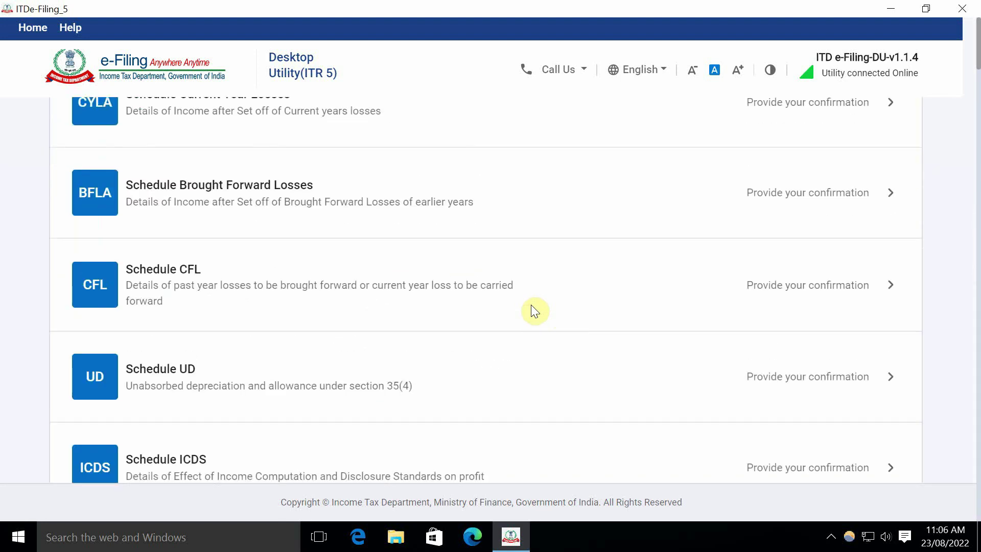
scroll(531, 306, "down", 20)
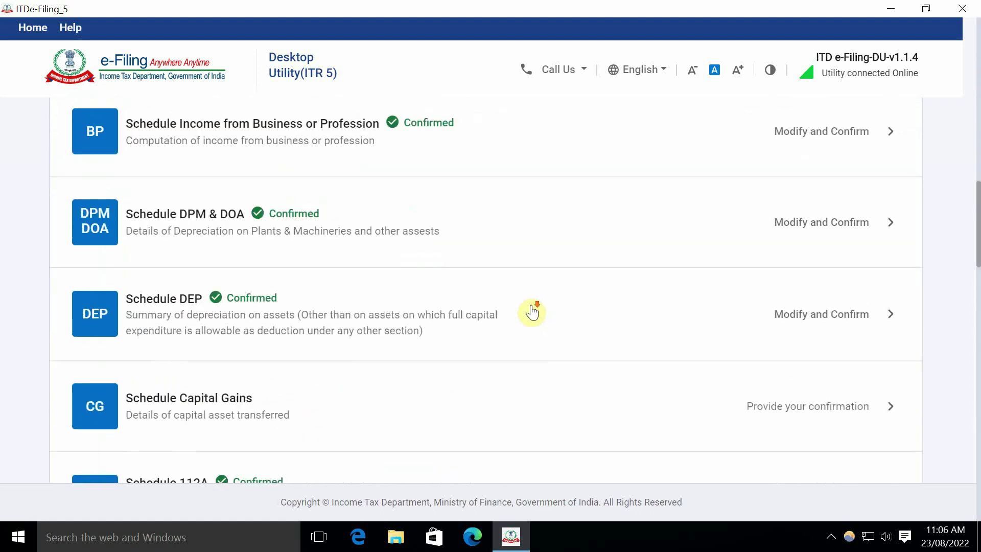
scroll(532, 311, "down", 15)
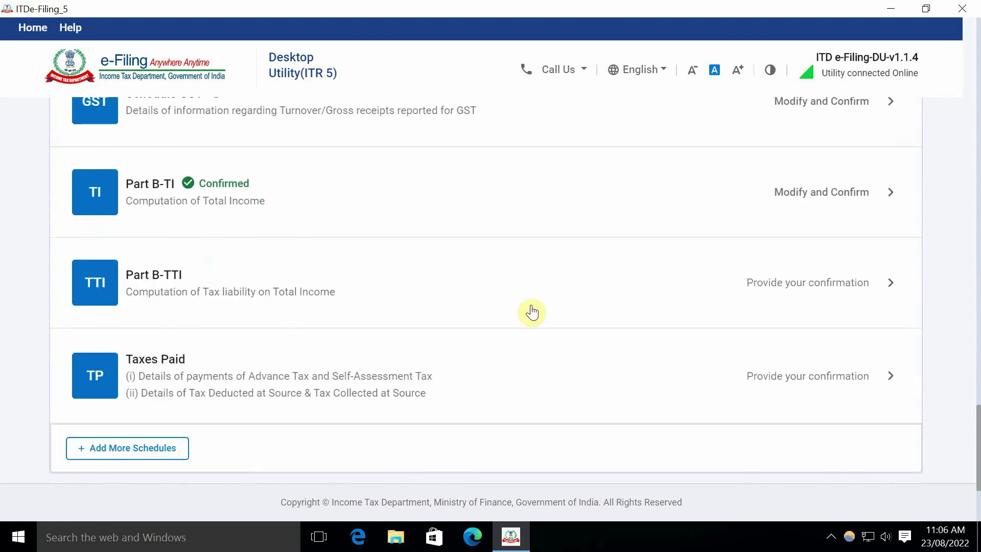
left_click(810, 249)
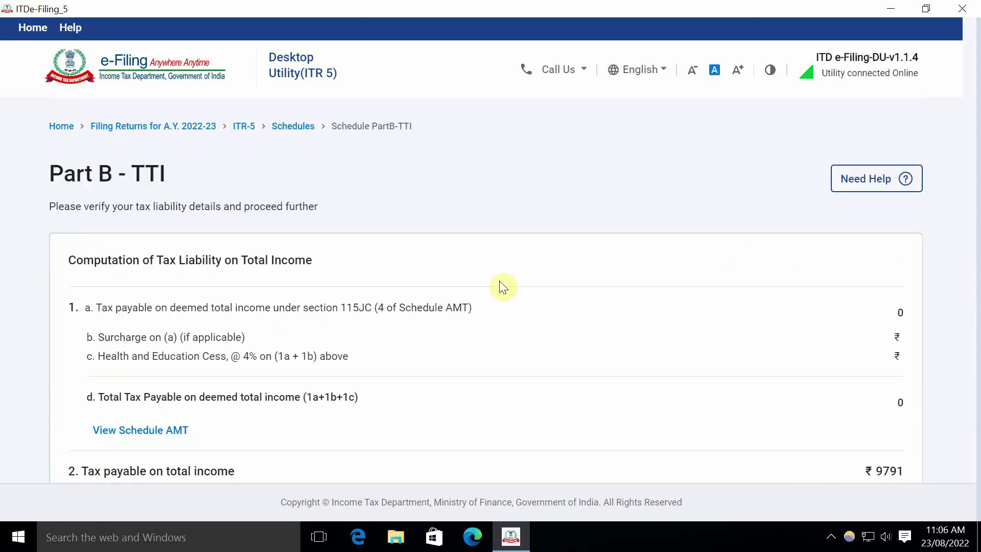
scroll(715, 297, "down", 4)
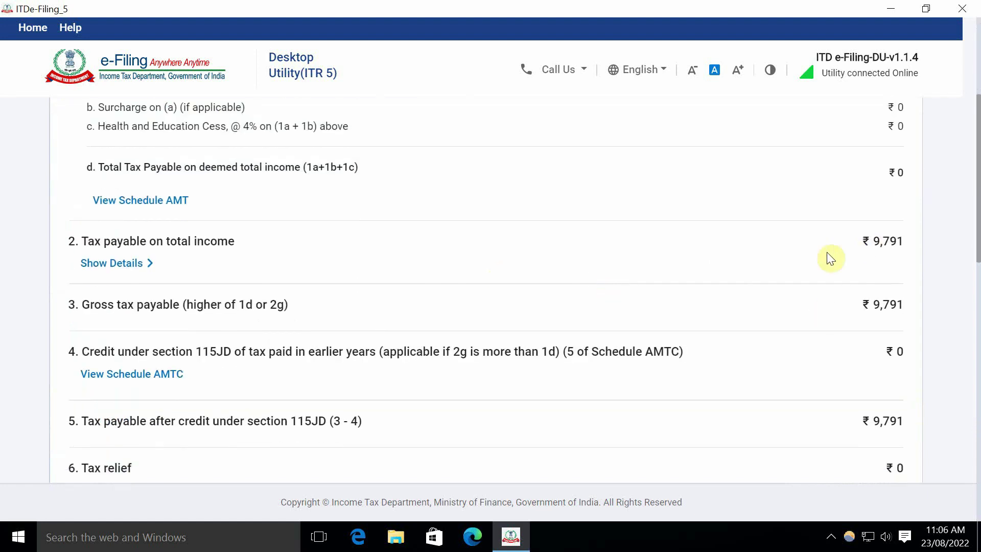
scroll(857, 316, "down", 8)
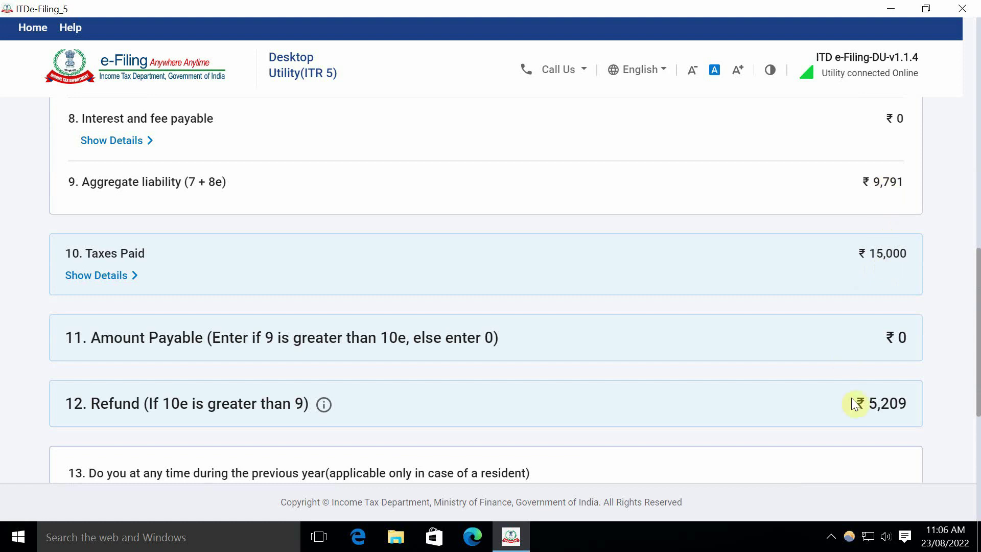
scroll(862, 404, "down", 5)
left_click(876, 425)
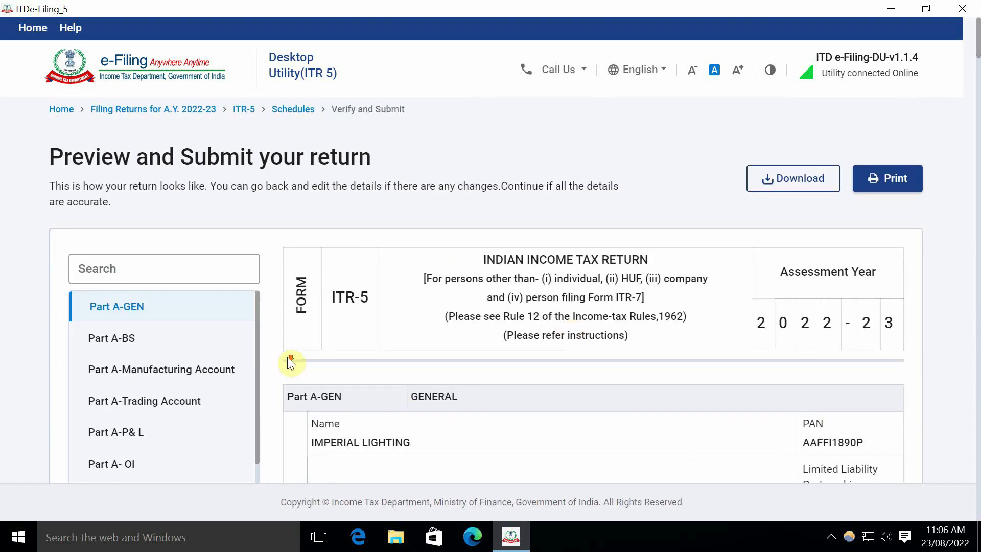
Step: Look through the ITR-5 return preview to the nature of business section and proceed to verification
scroll(760, 245, "down", 2)
scroll(542, 305, "down", 20)
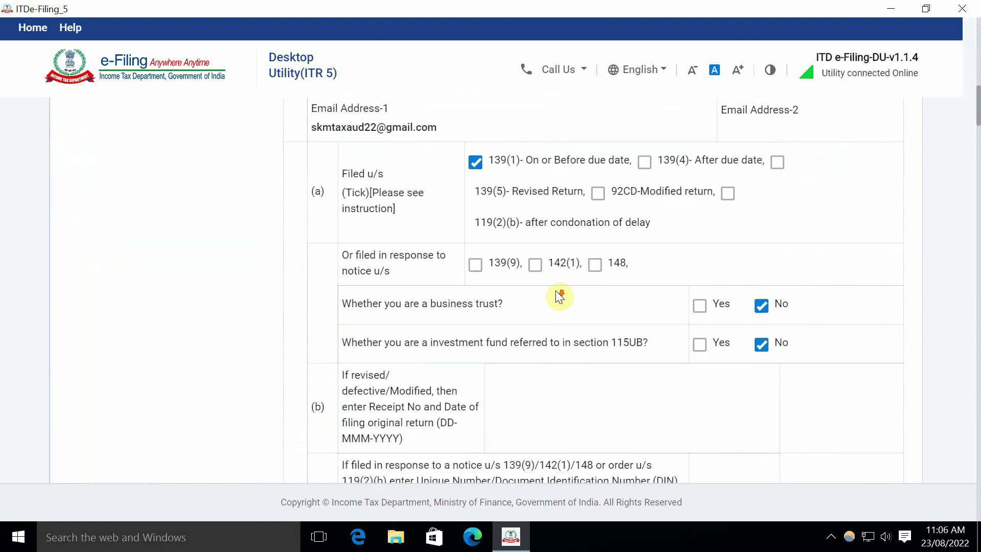
left_click_drag(977, 204, 971, 513)
left_click(841, 412)
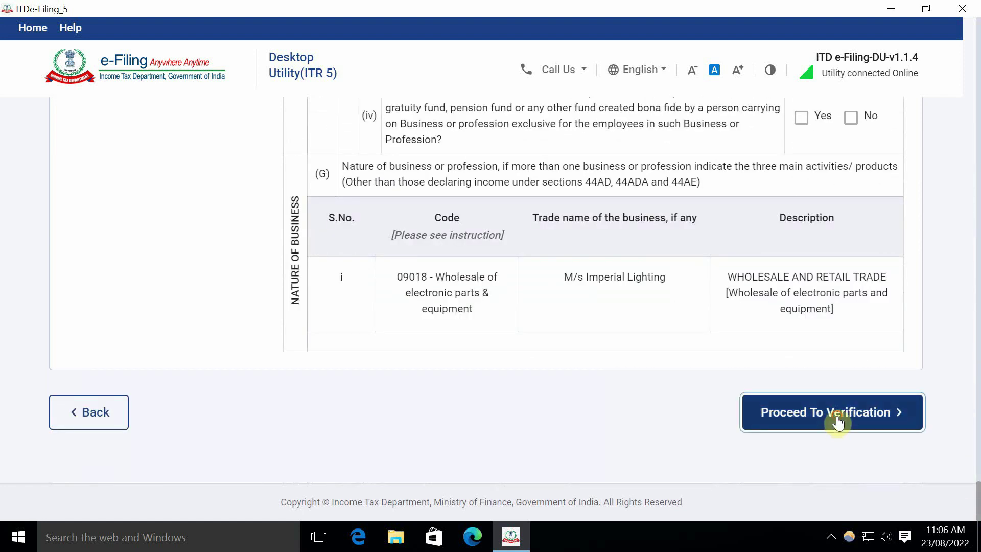
Step: Enter Delhi as the place, accept the declaration, check its details and proceed to validation
scroll(467, 340, "down", 3)
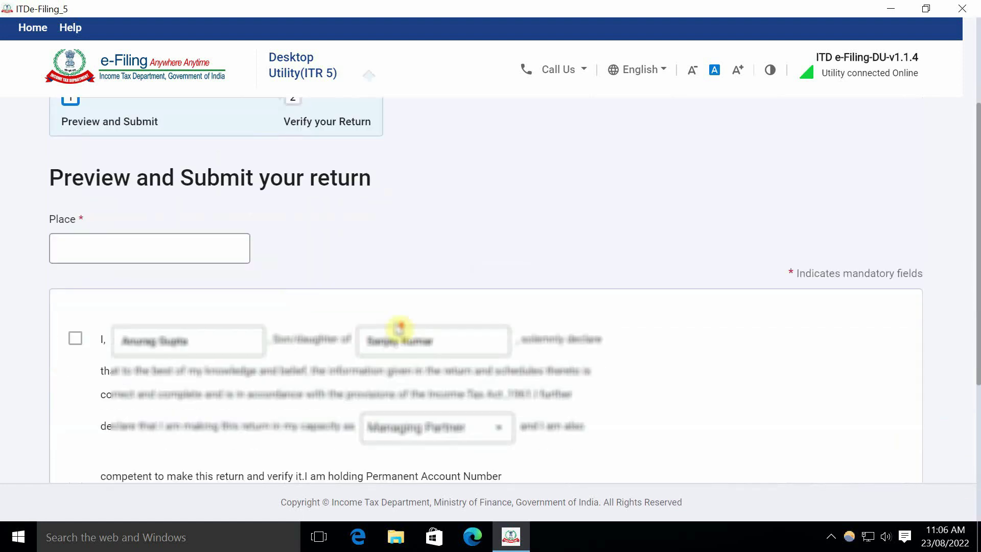
left_click(159, 248)
type("Delhi")
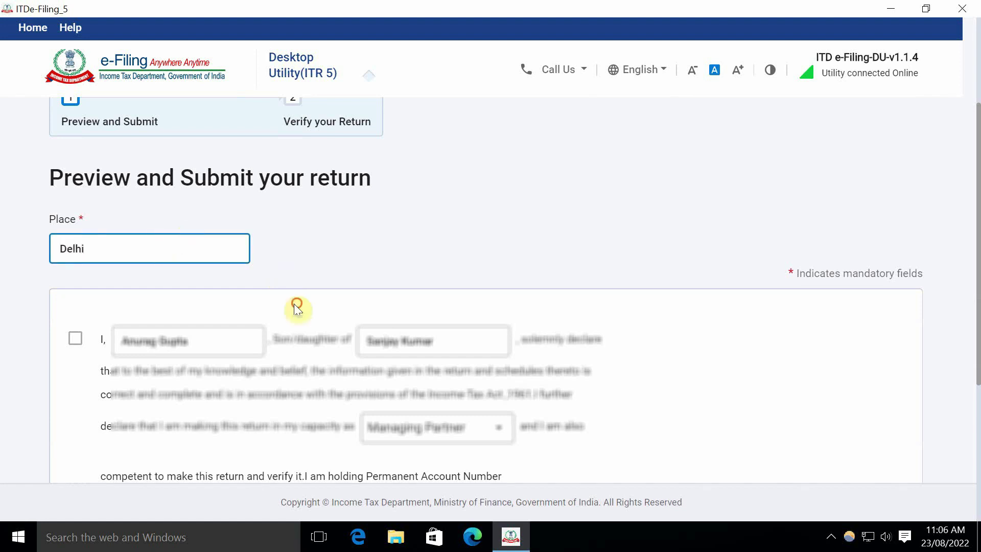
left_click(75, 338)
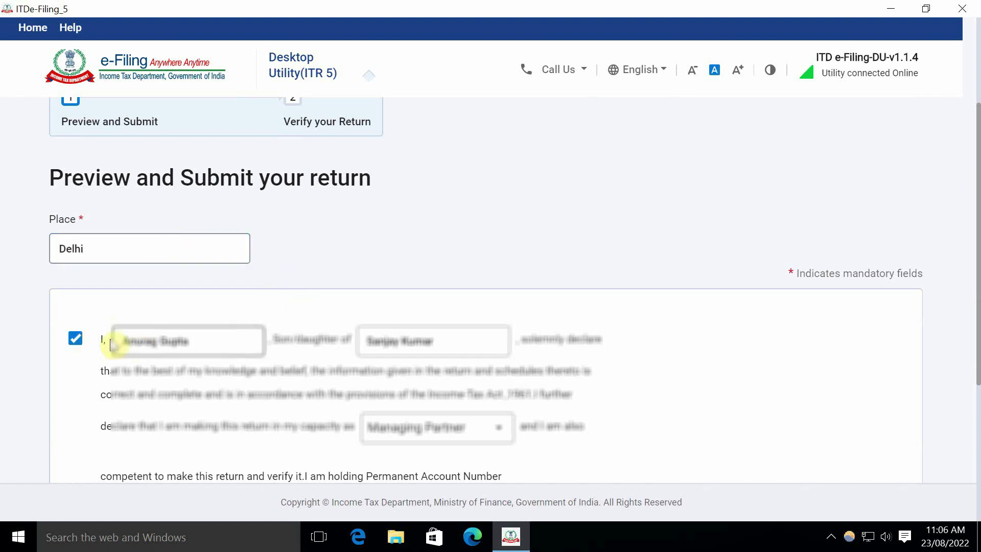
scroll(400, 322, "down", 5)
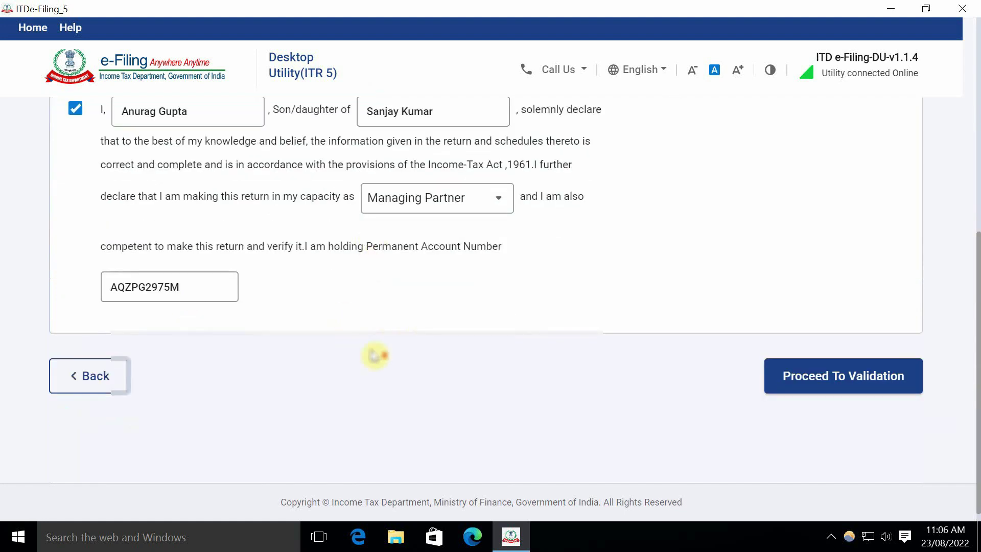
scroll(376, 355, "up", 4)
scroll(367, 350, "down", 4)
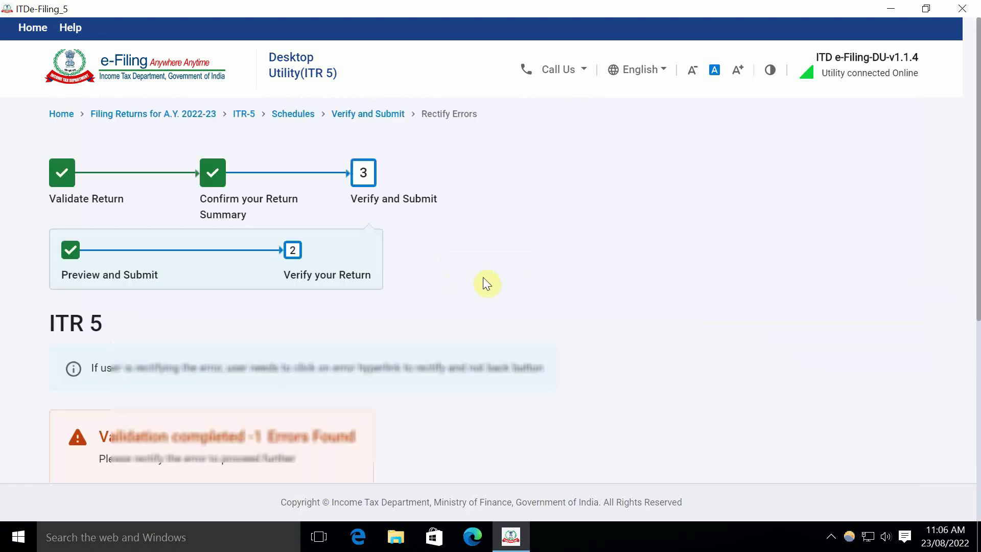
Step: Review the validation result and open the listed error about the description in Part A General 2
scroll(518, 262, "down", 3)
scroll(518, 262, "down", 3)
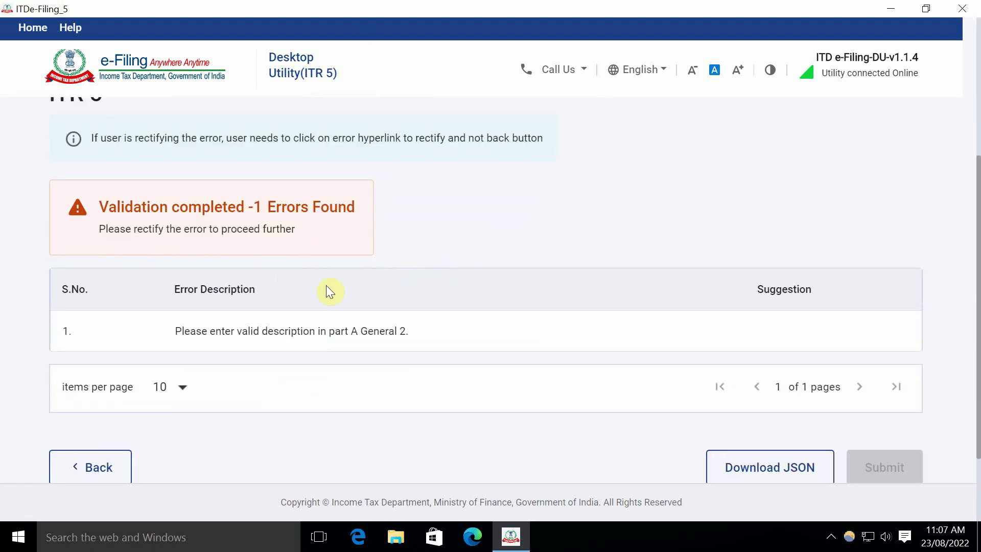
left_click(373, 347)
Step: Find Part B-TTI in the schedules list, open it again and preview the updated return
scroll(357, 267, "down", 15)
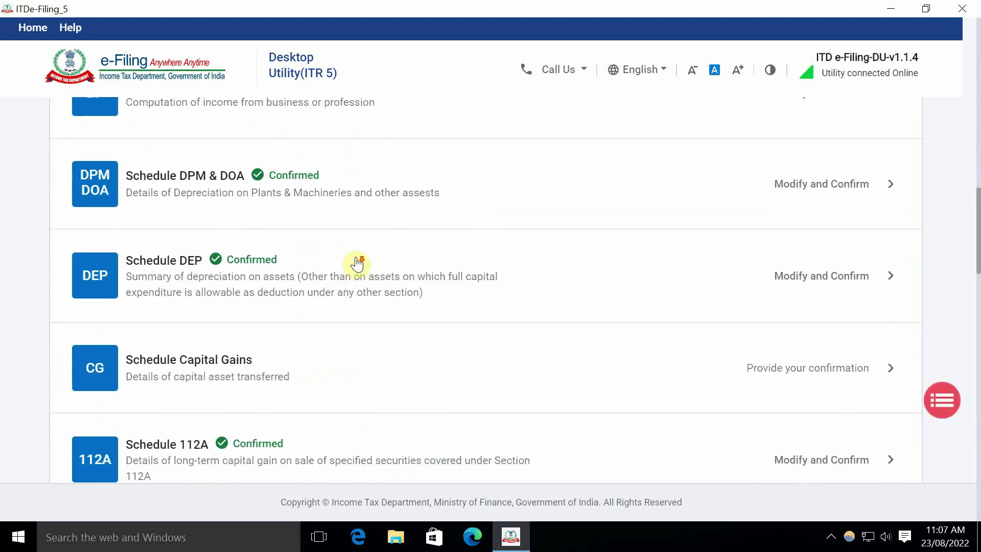
scroll(358, 263, "down", 7)
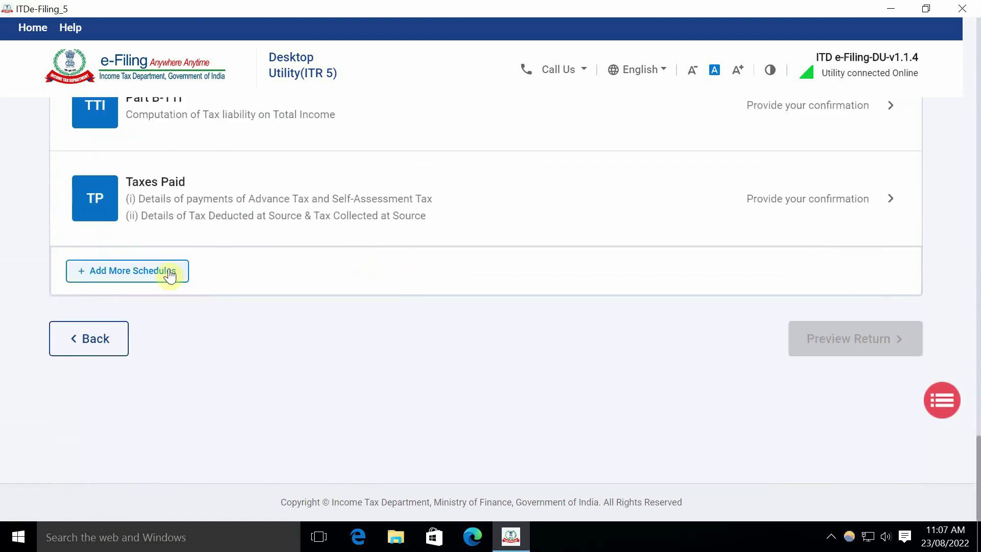
scroll(240, 226, "up", 2)
scroll(368, 312, "up", 3)
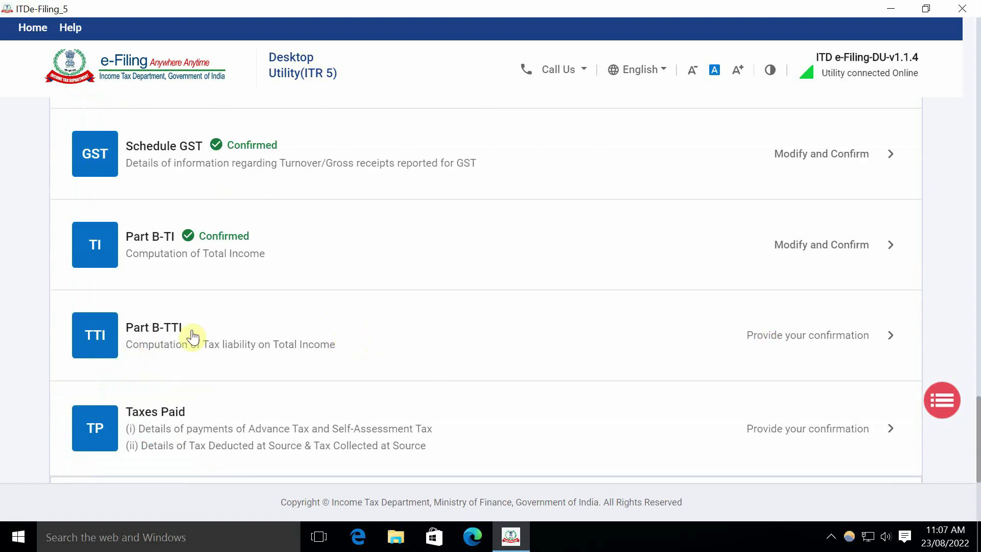
left_click(736, 351)
scroll(670, 348, "down", 15)
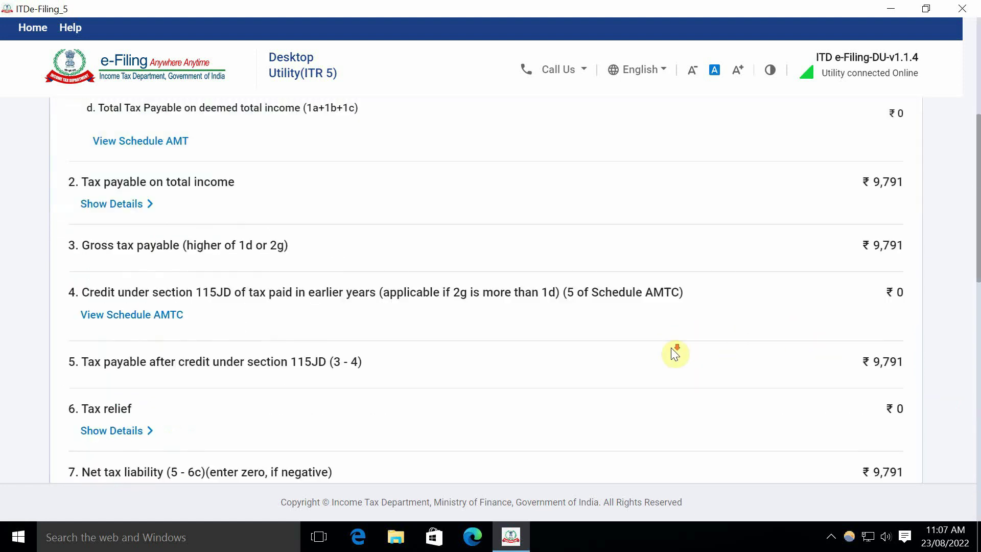
left_click(856, 351)
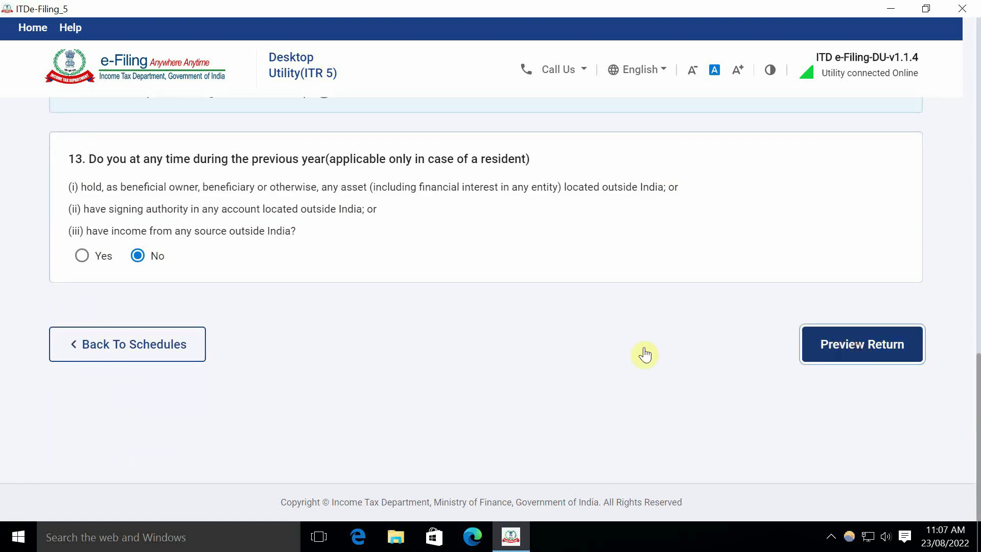
Step: Proceed from the updated return preview to verification, check the declaration and run the validation again
scroll(558, 339, "down", 20)
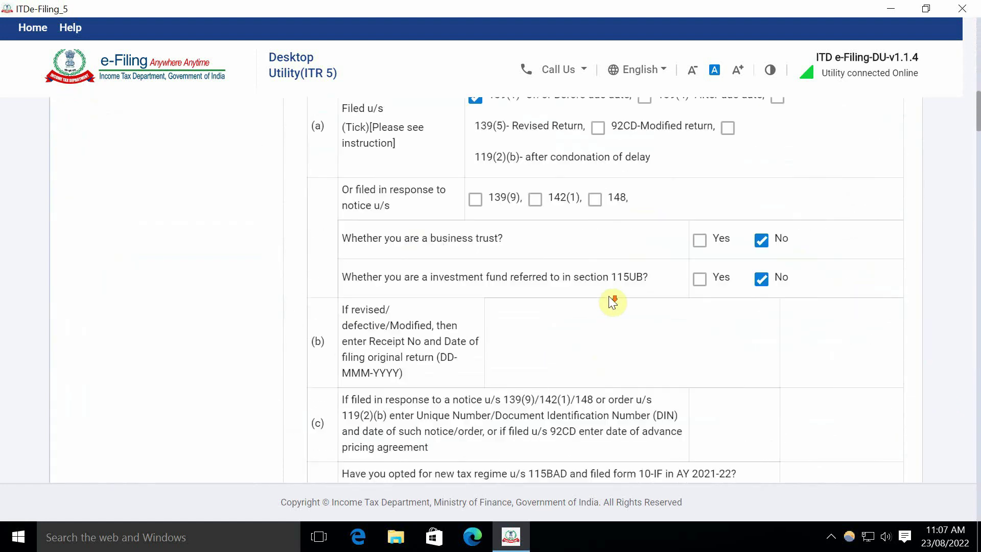
left_click_drag(977, 194, 971, 467)
scroll(951, 475, "down", 5)
left_click(899, 415)
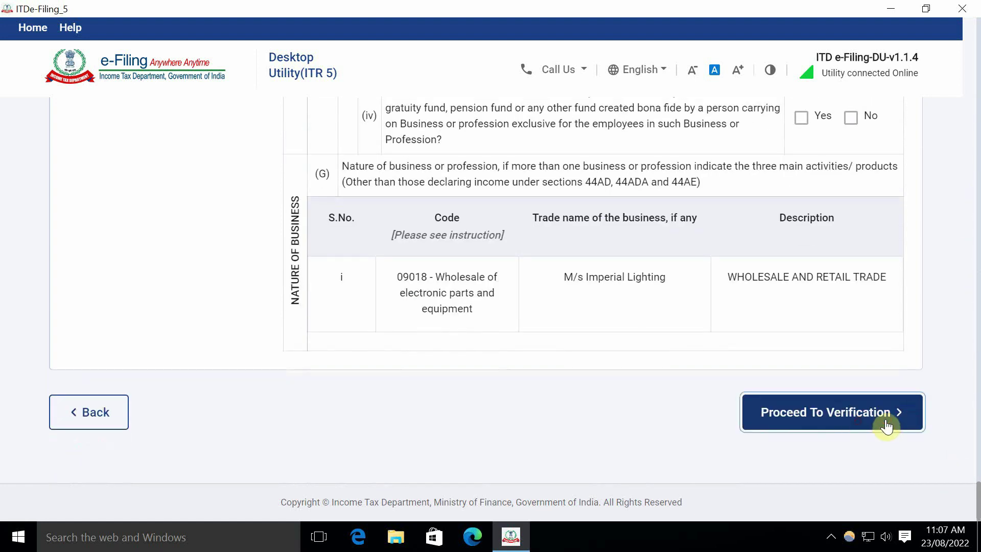
scroll(313, 311, "down", 5)
scroll(368, 283, "down", 3)
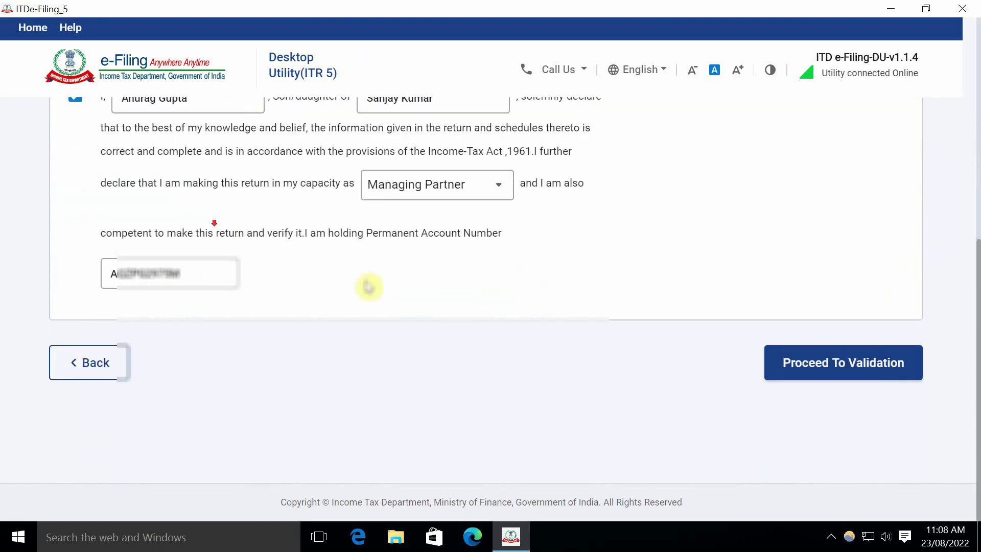
left_click(856, 372)
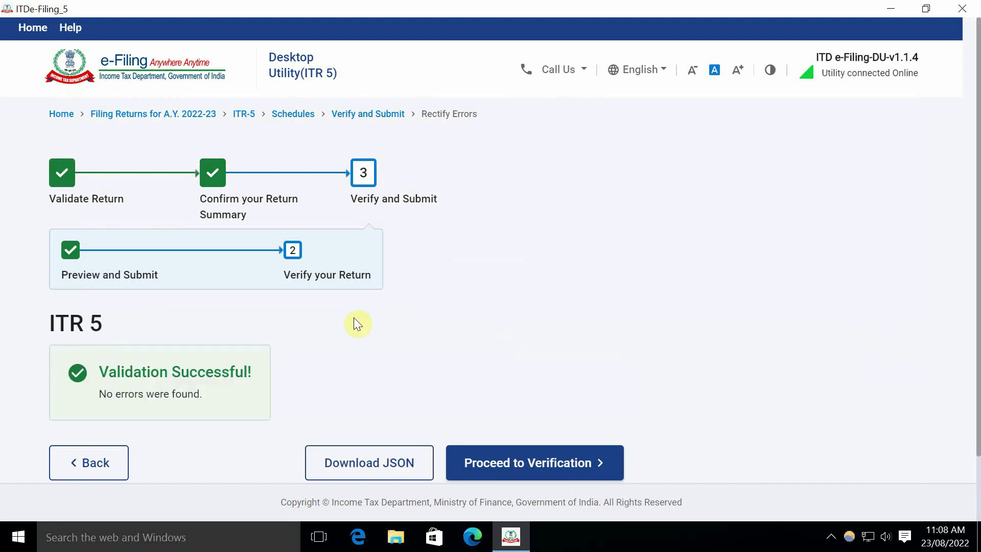
Step: Download the JSON file of the validated ITR 5 return
scroll(356, 324, "down", 2)
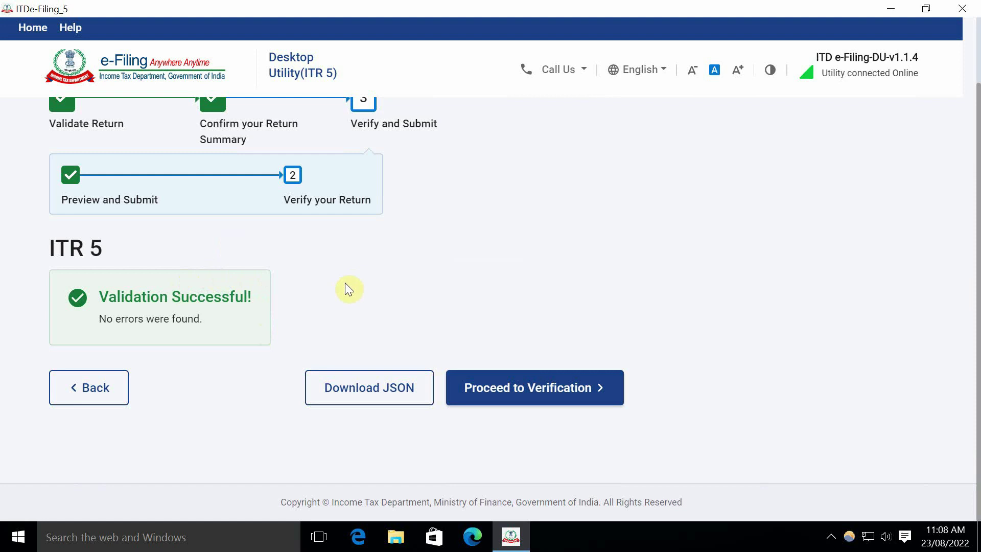
left_click(409, 393)
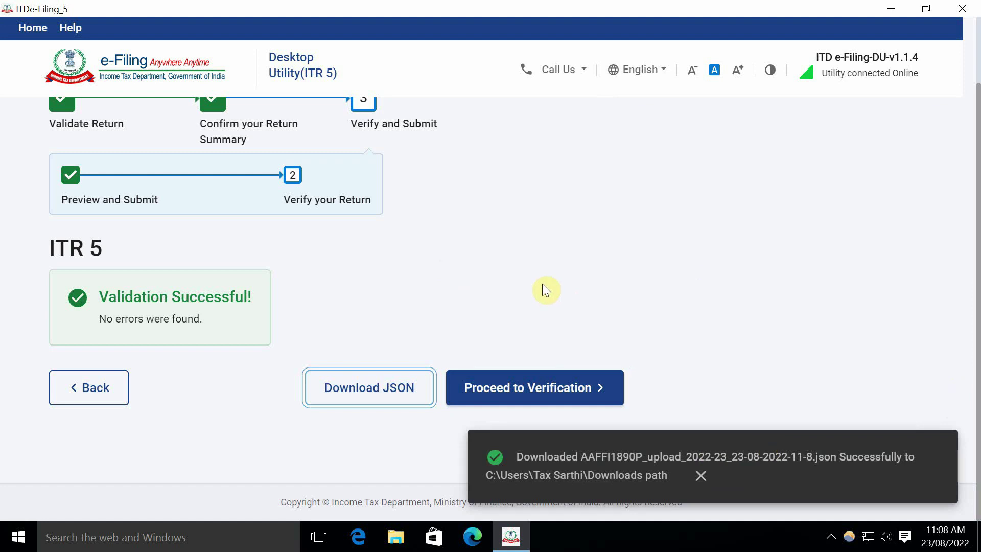
scroll(709, 272, "up", 2)
scroll(712, 277, "down", 2)
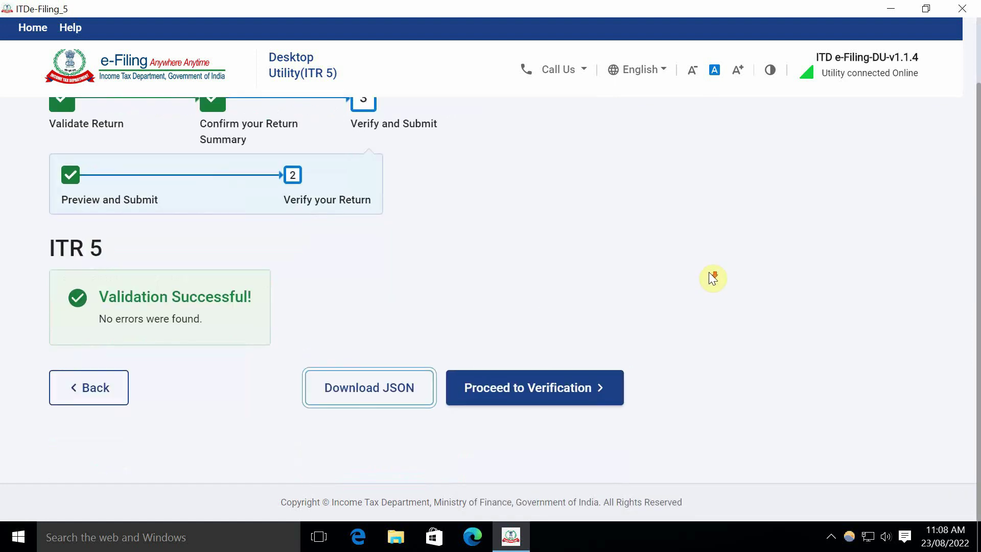